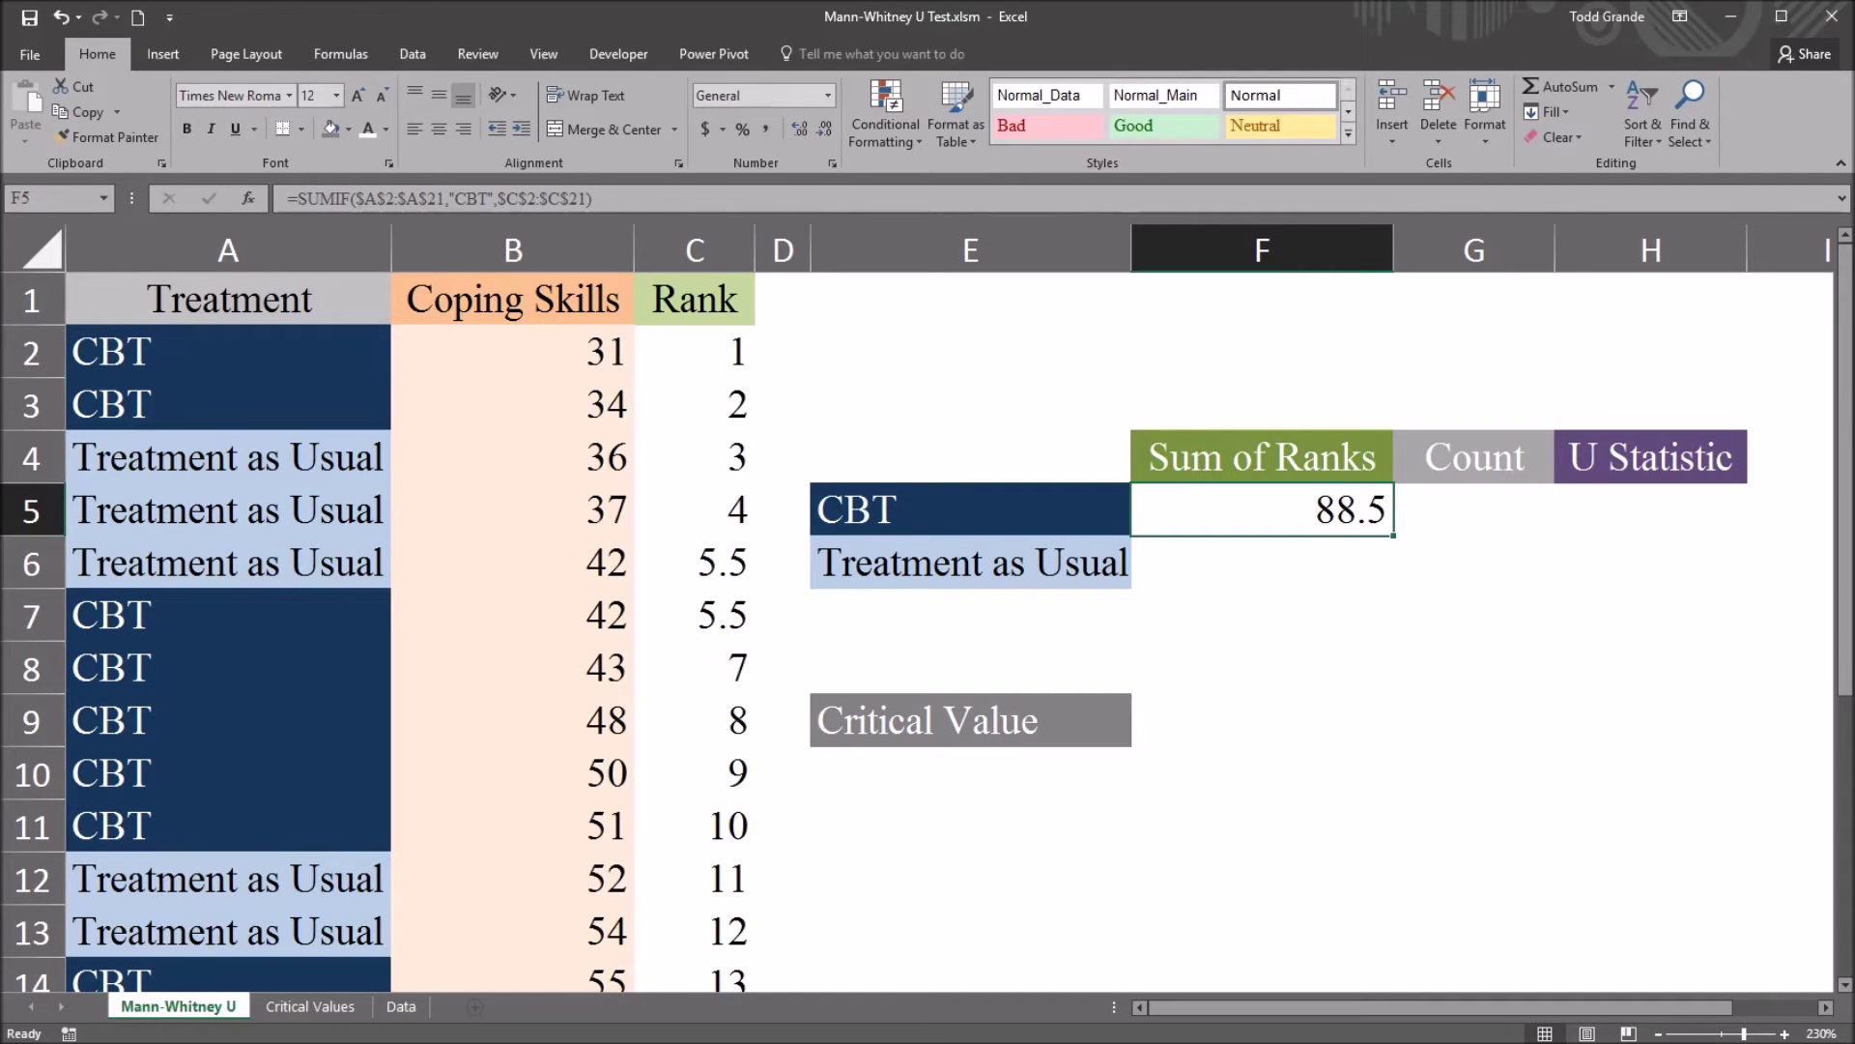
Copy the label text "Treatment as Usual" from cell A4.
key(Down)
key(Up)
click(228, 457)
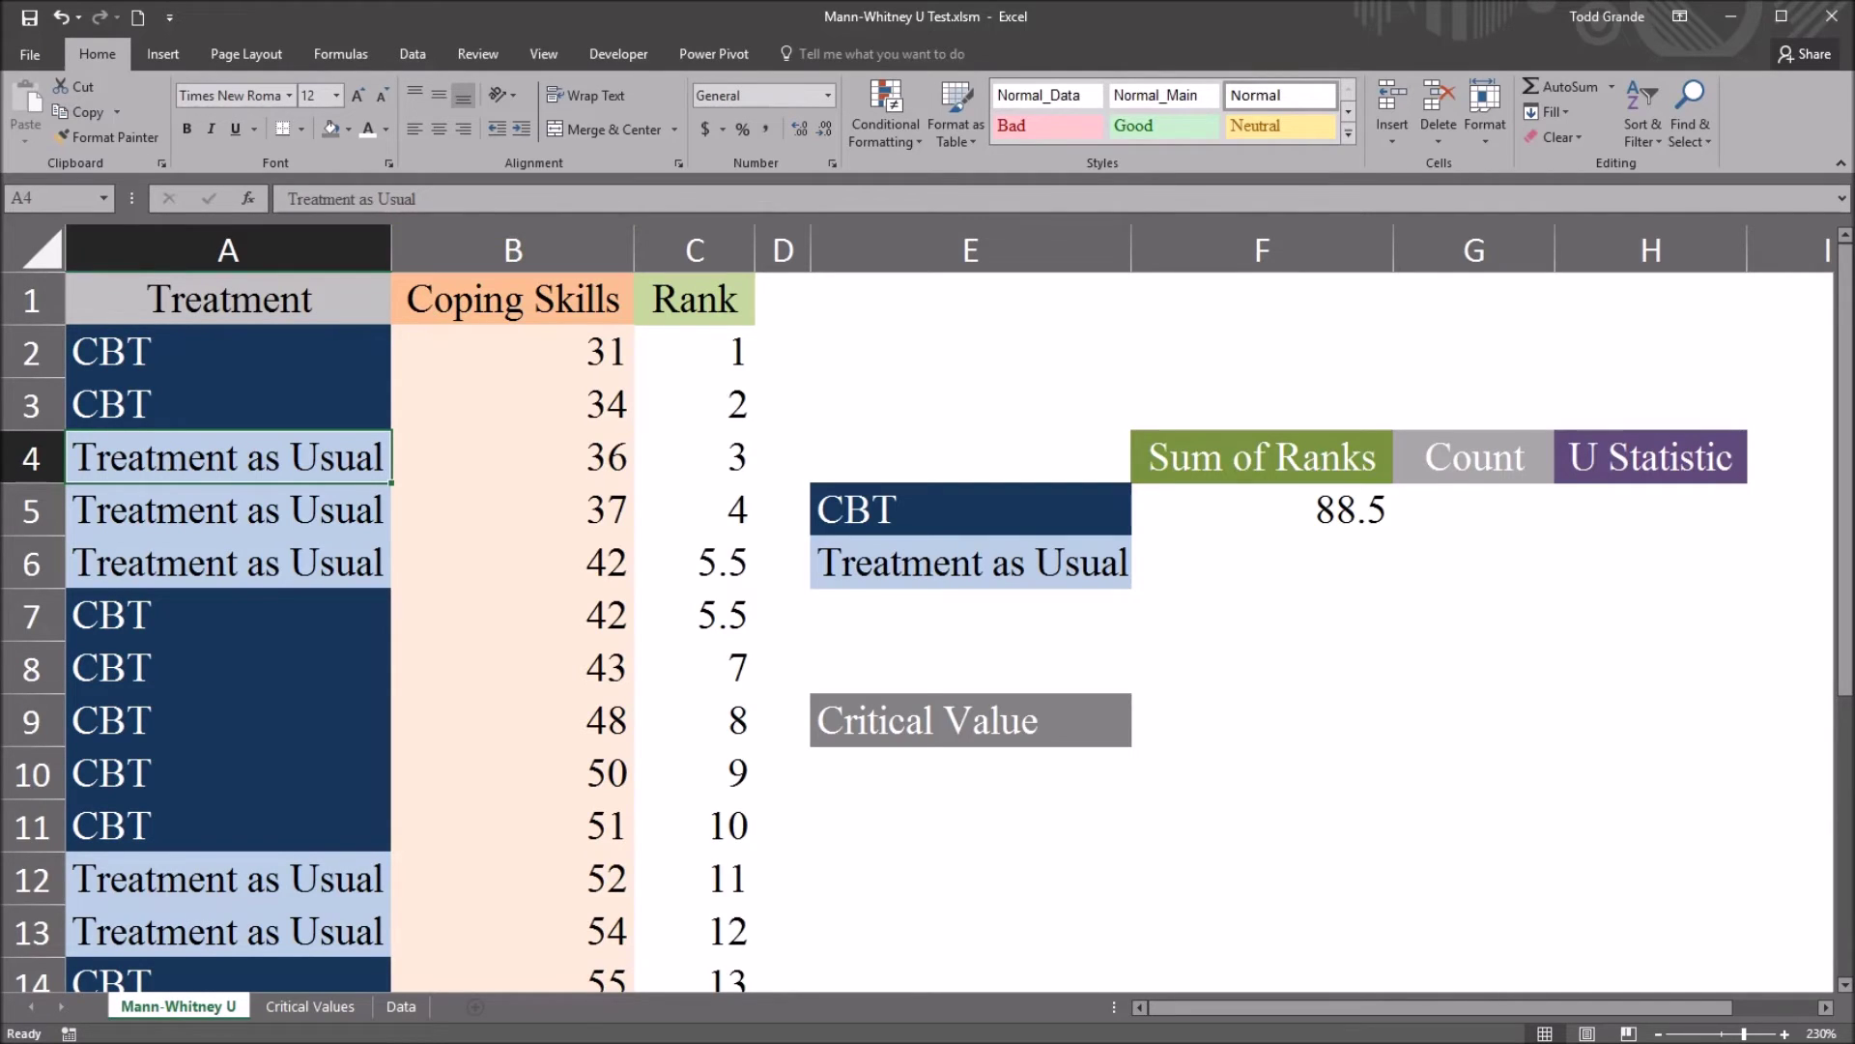
drag(417, 198, 287, 198)
key(ctrl+c)
key(Escape)
Fill the CBT sum of ranks formula from F5 down into F6.
click(1261, 509)
drag(1393, 534, 1391, 585)
click(1261, 561)
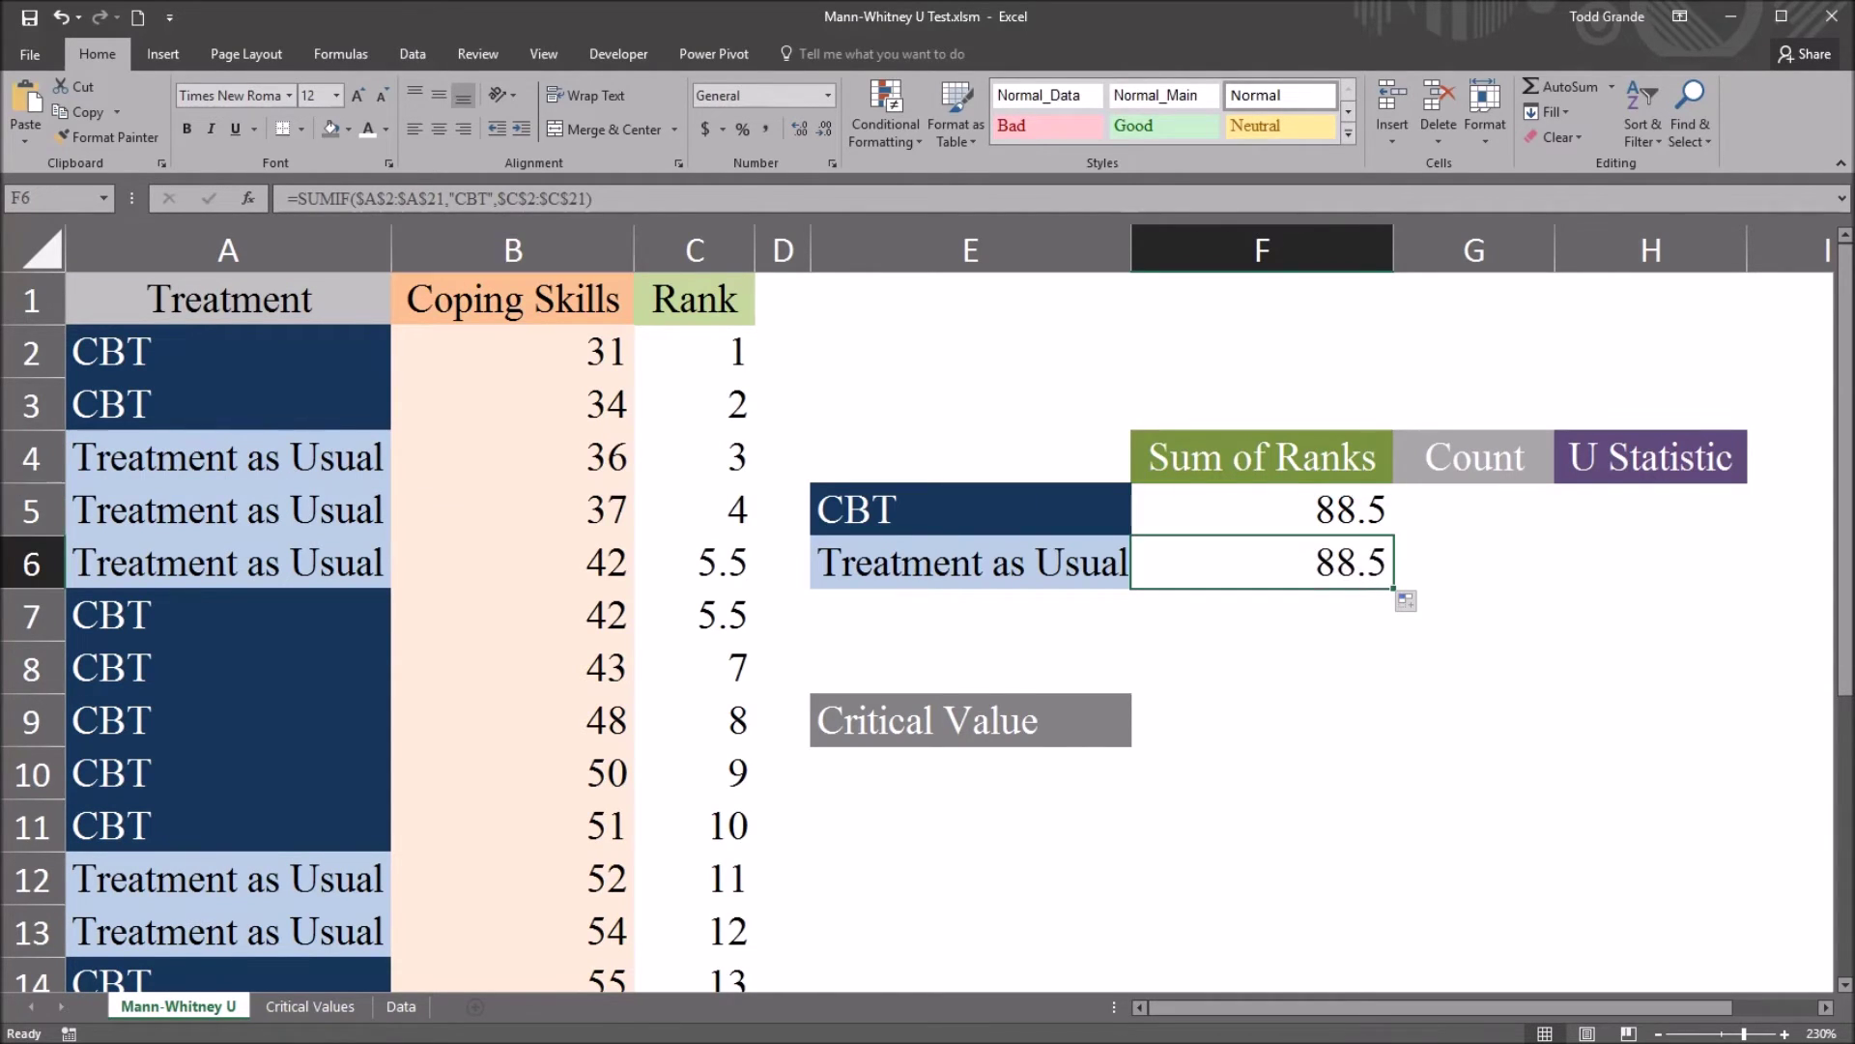
Change the SUMIF criterion in F6 to "Treatment as Usual", keeping the ranges $A$2:$A$21 and $C$2:$C$21.
drag(488, 198, 454, 198)
text(Treatment as Usual)
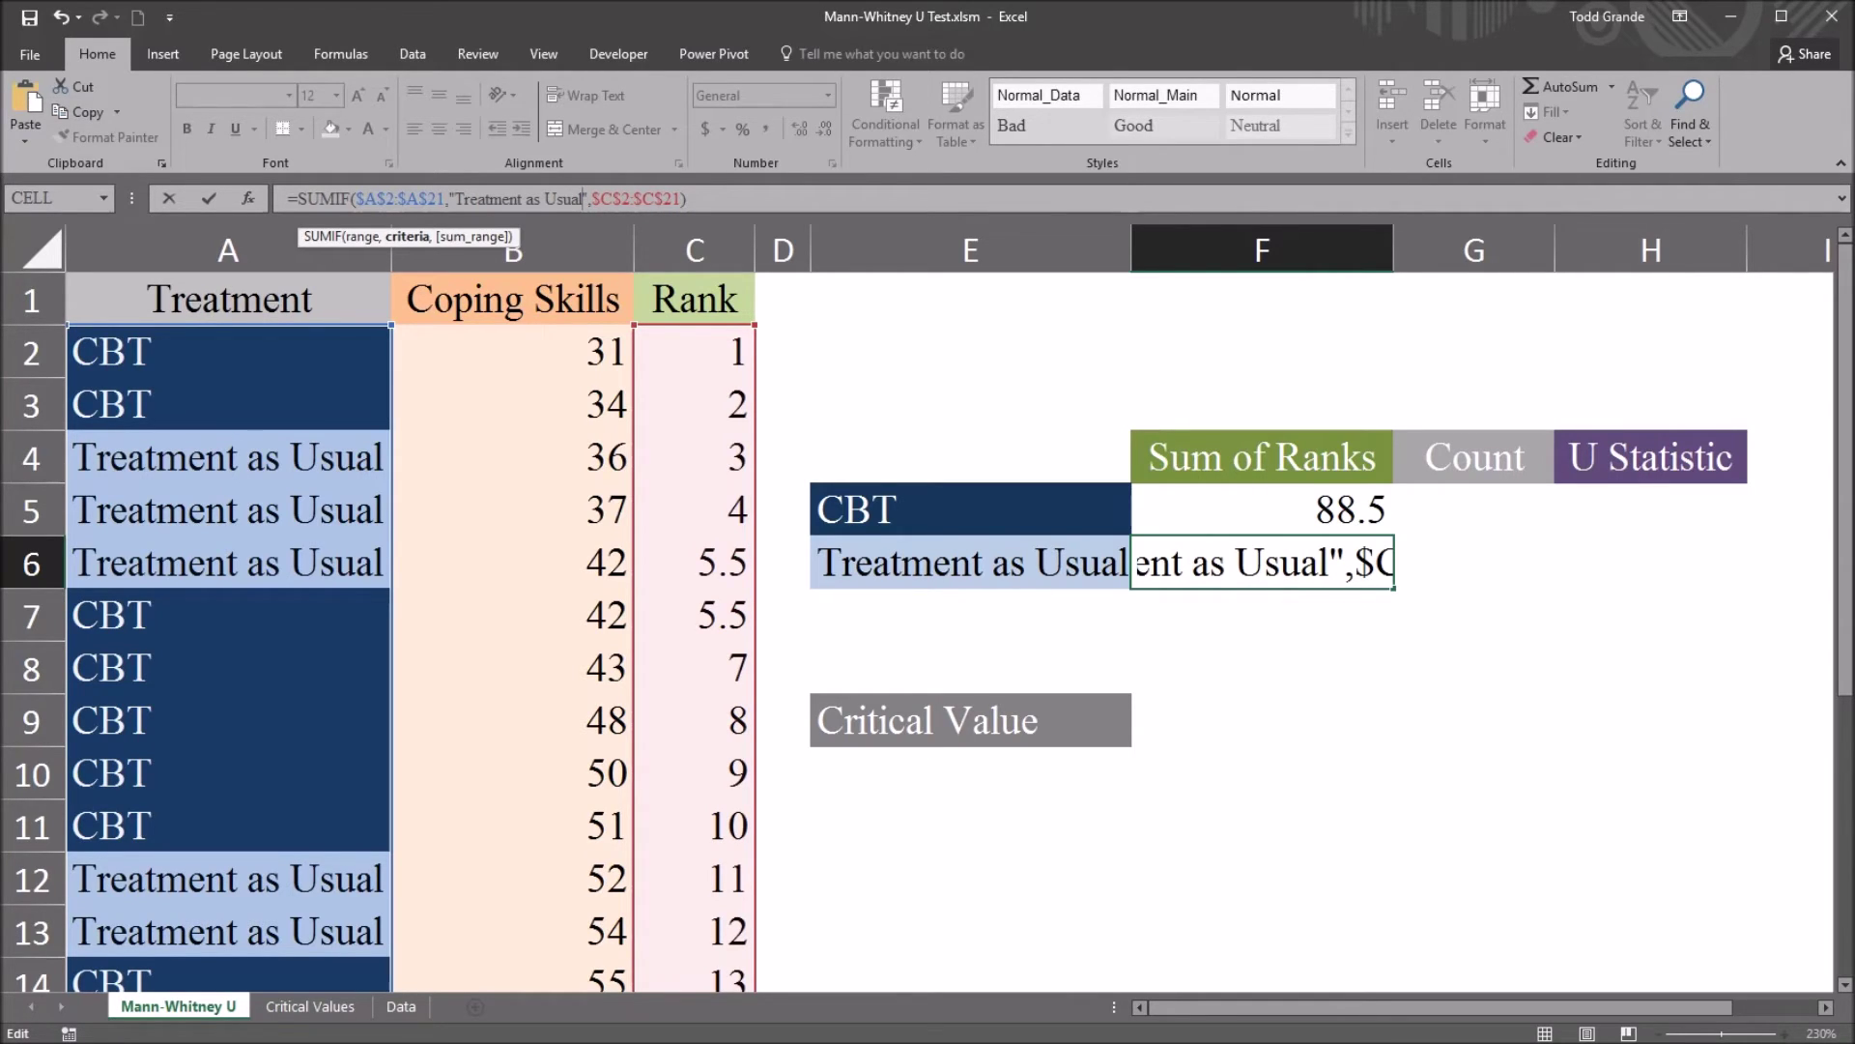
key(Return)
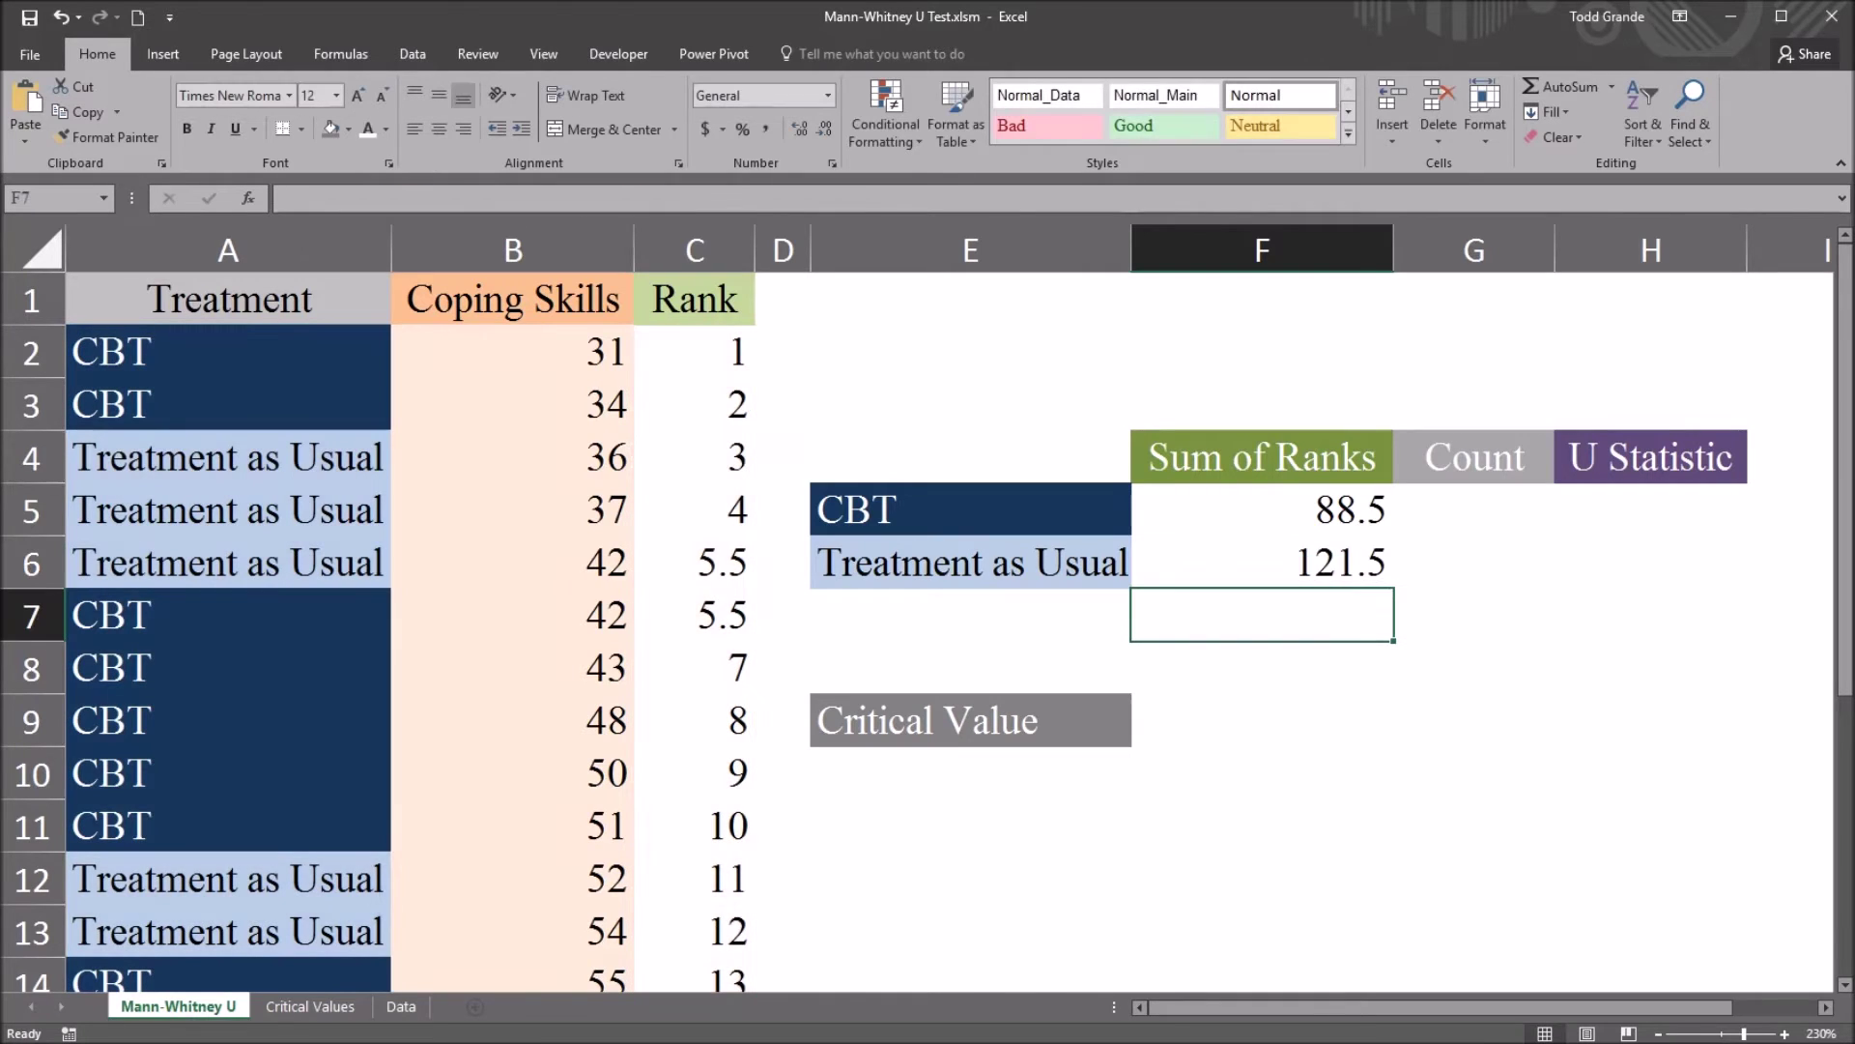
key(Up)
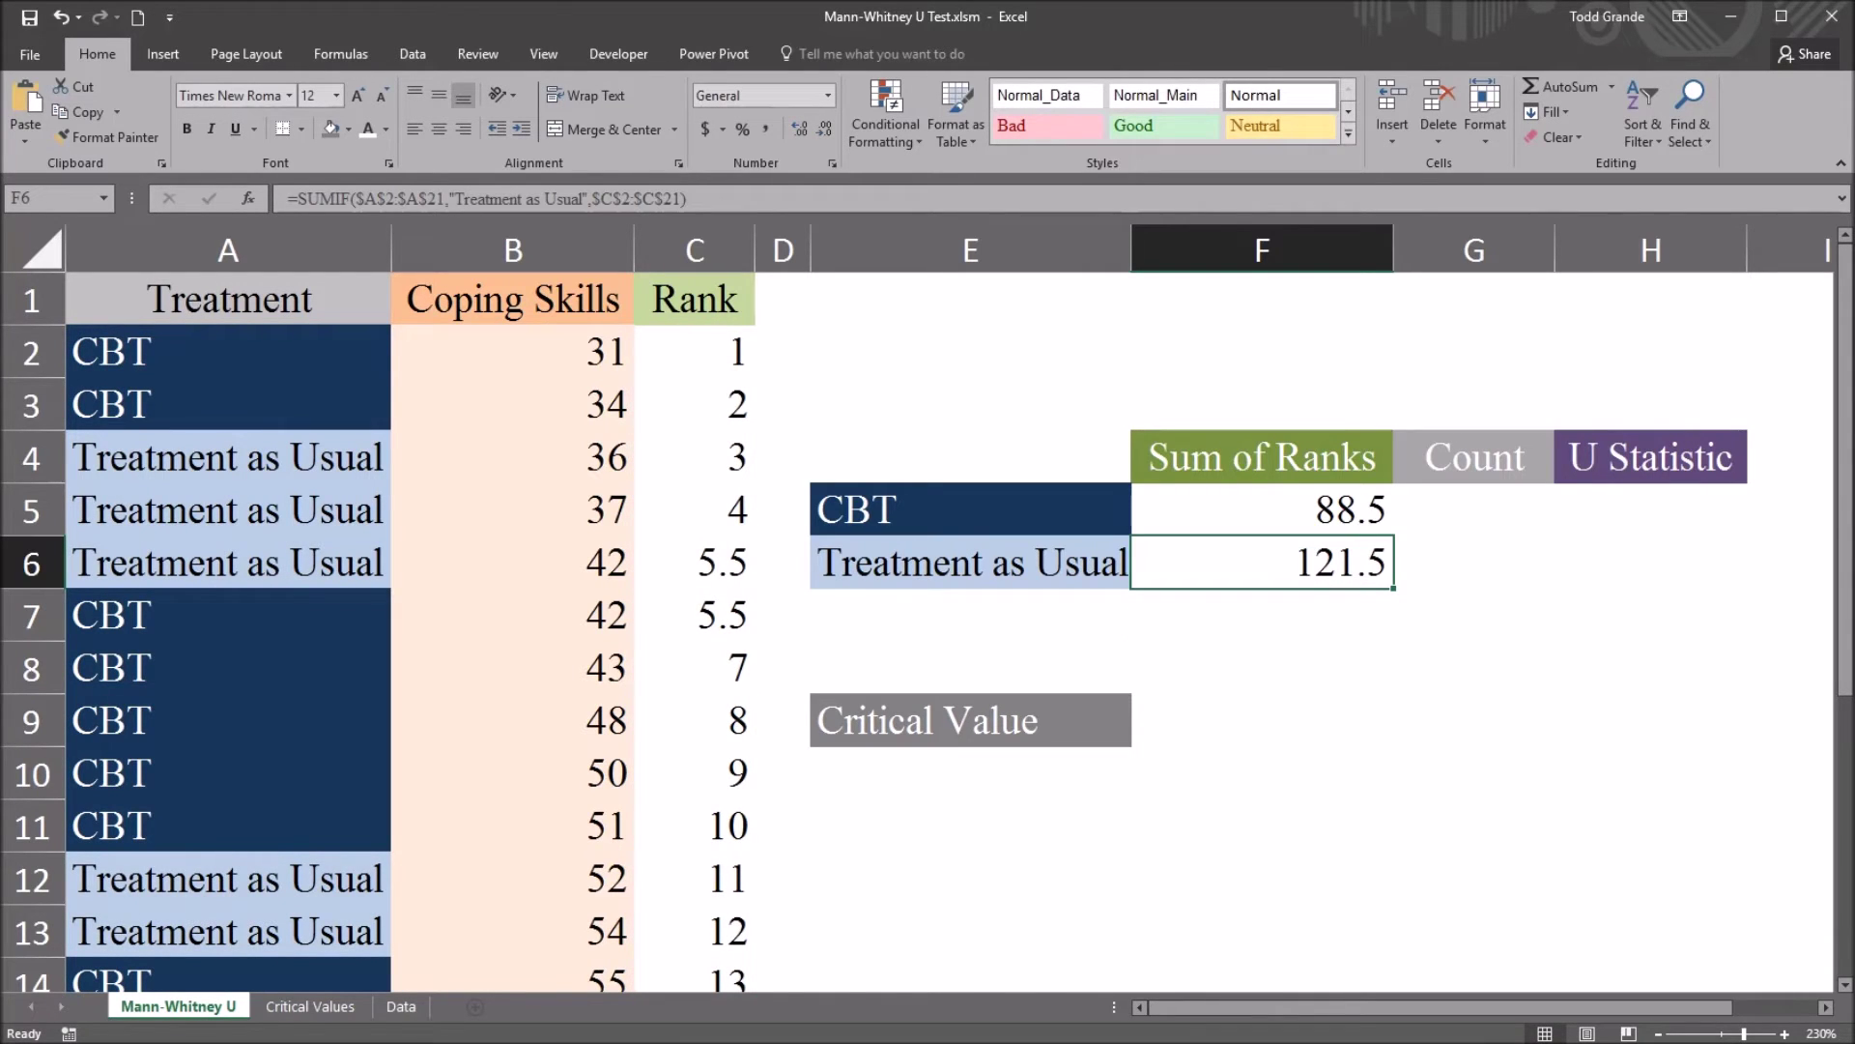
key(Left)
key(Right)
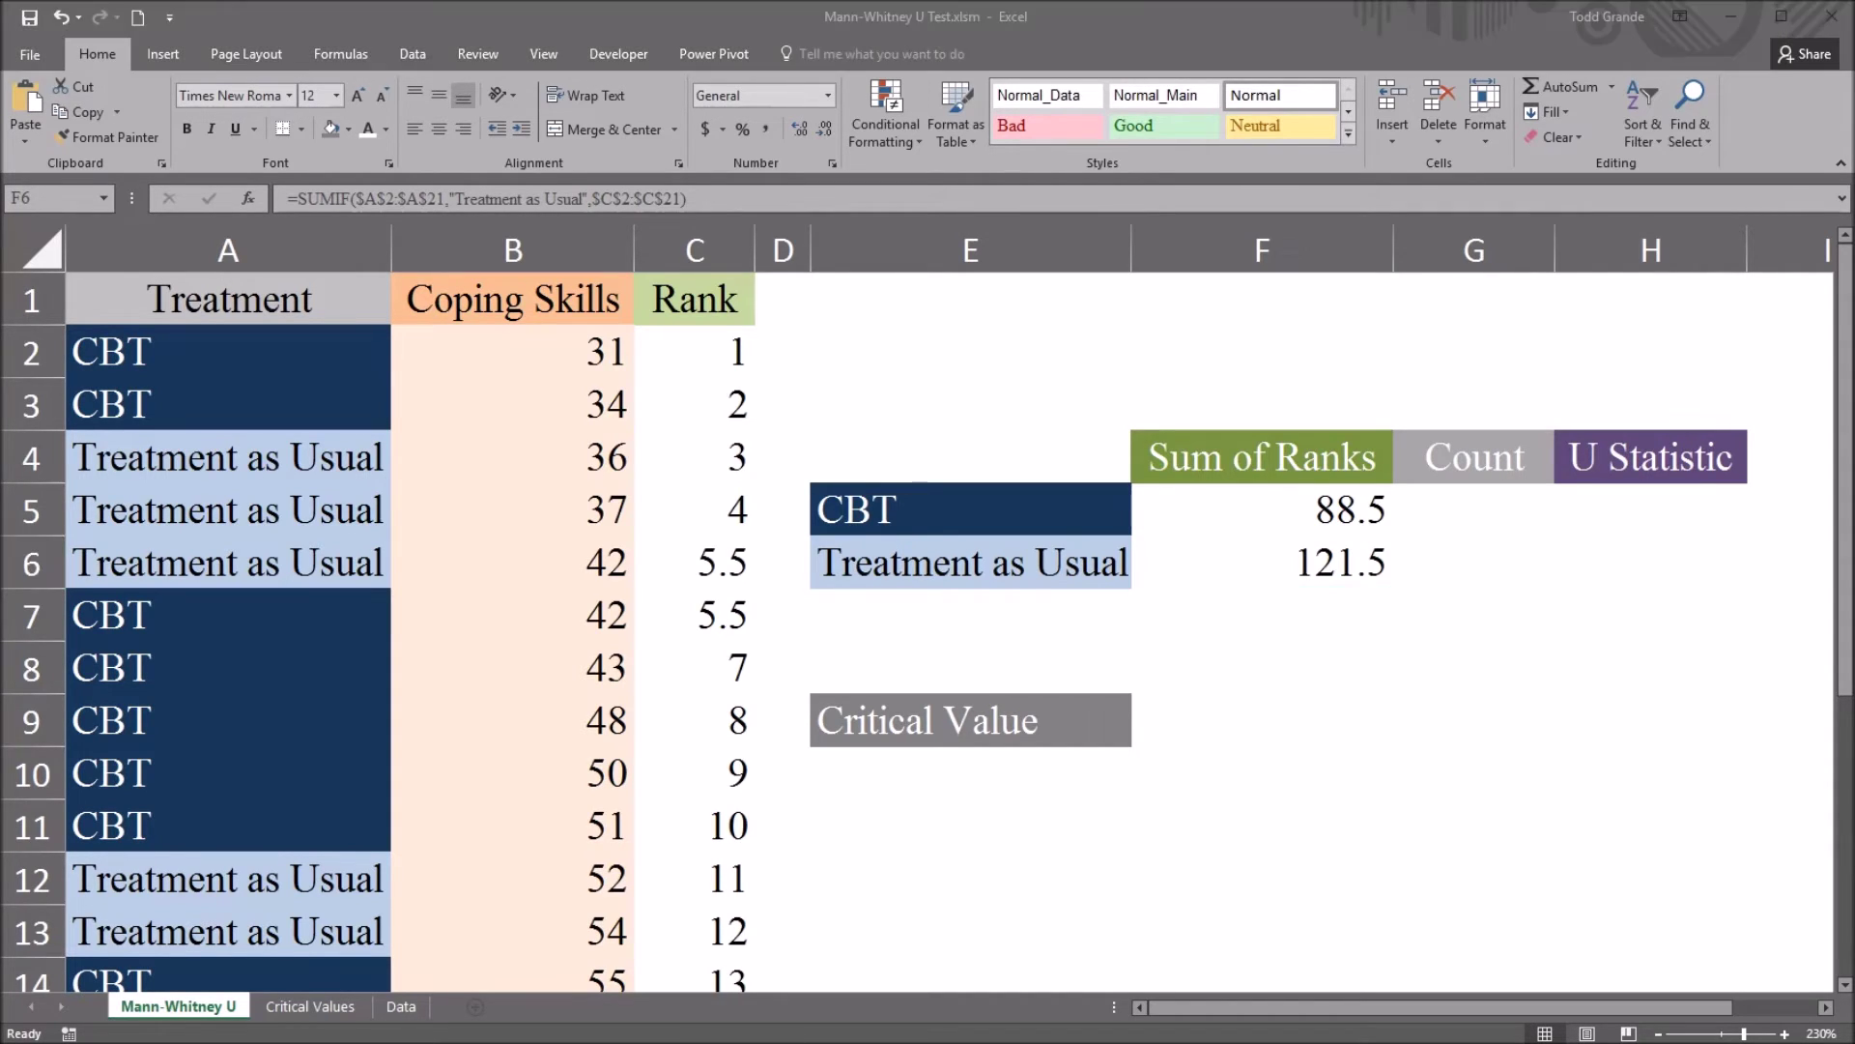
Examine the CBT and Treatment as Usual labels in column A that have to be counted for each group.
click(1472, 510)
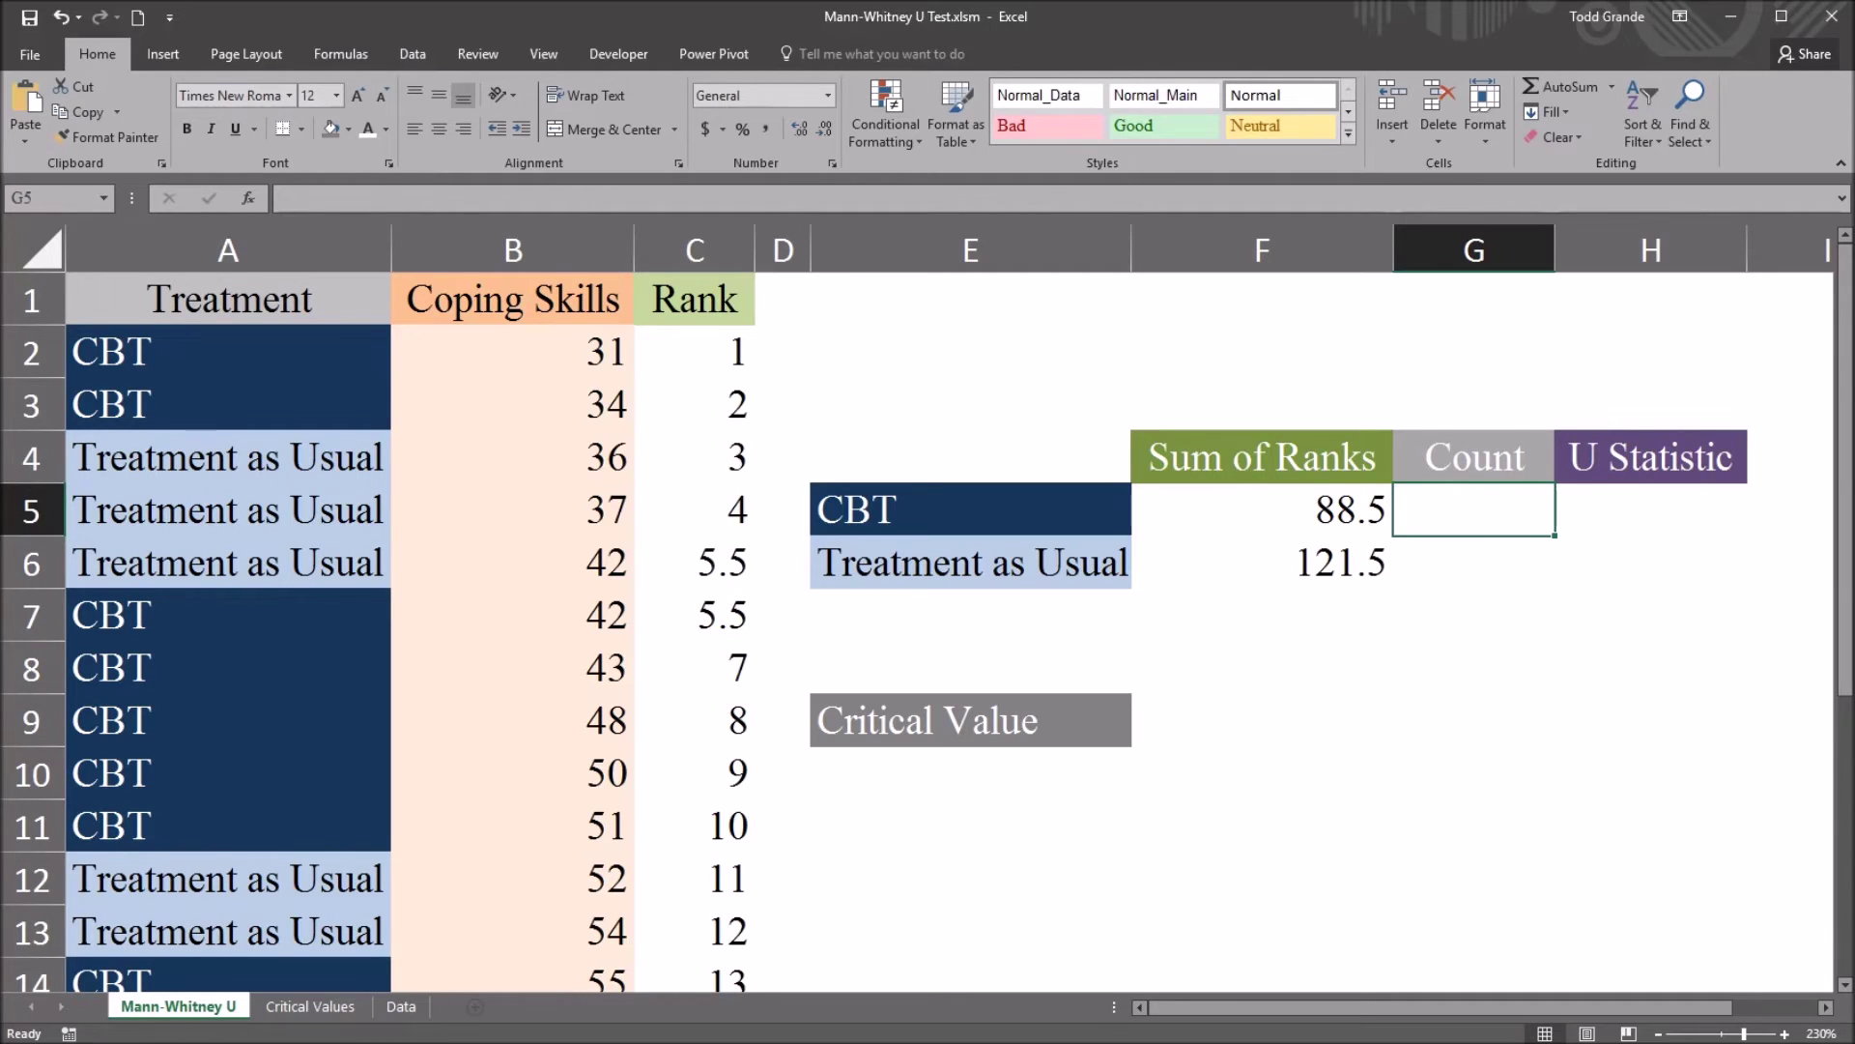
click(227, 351)
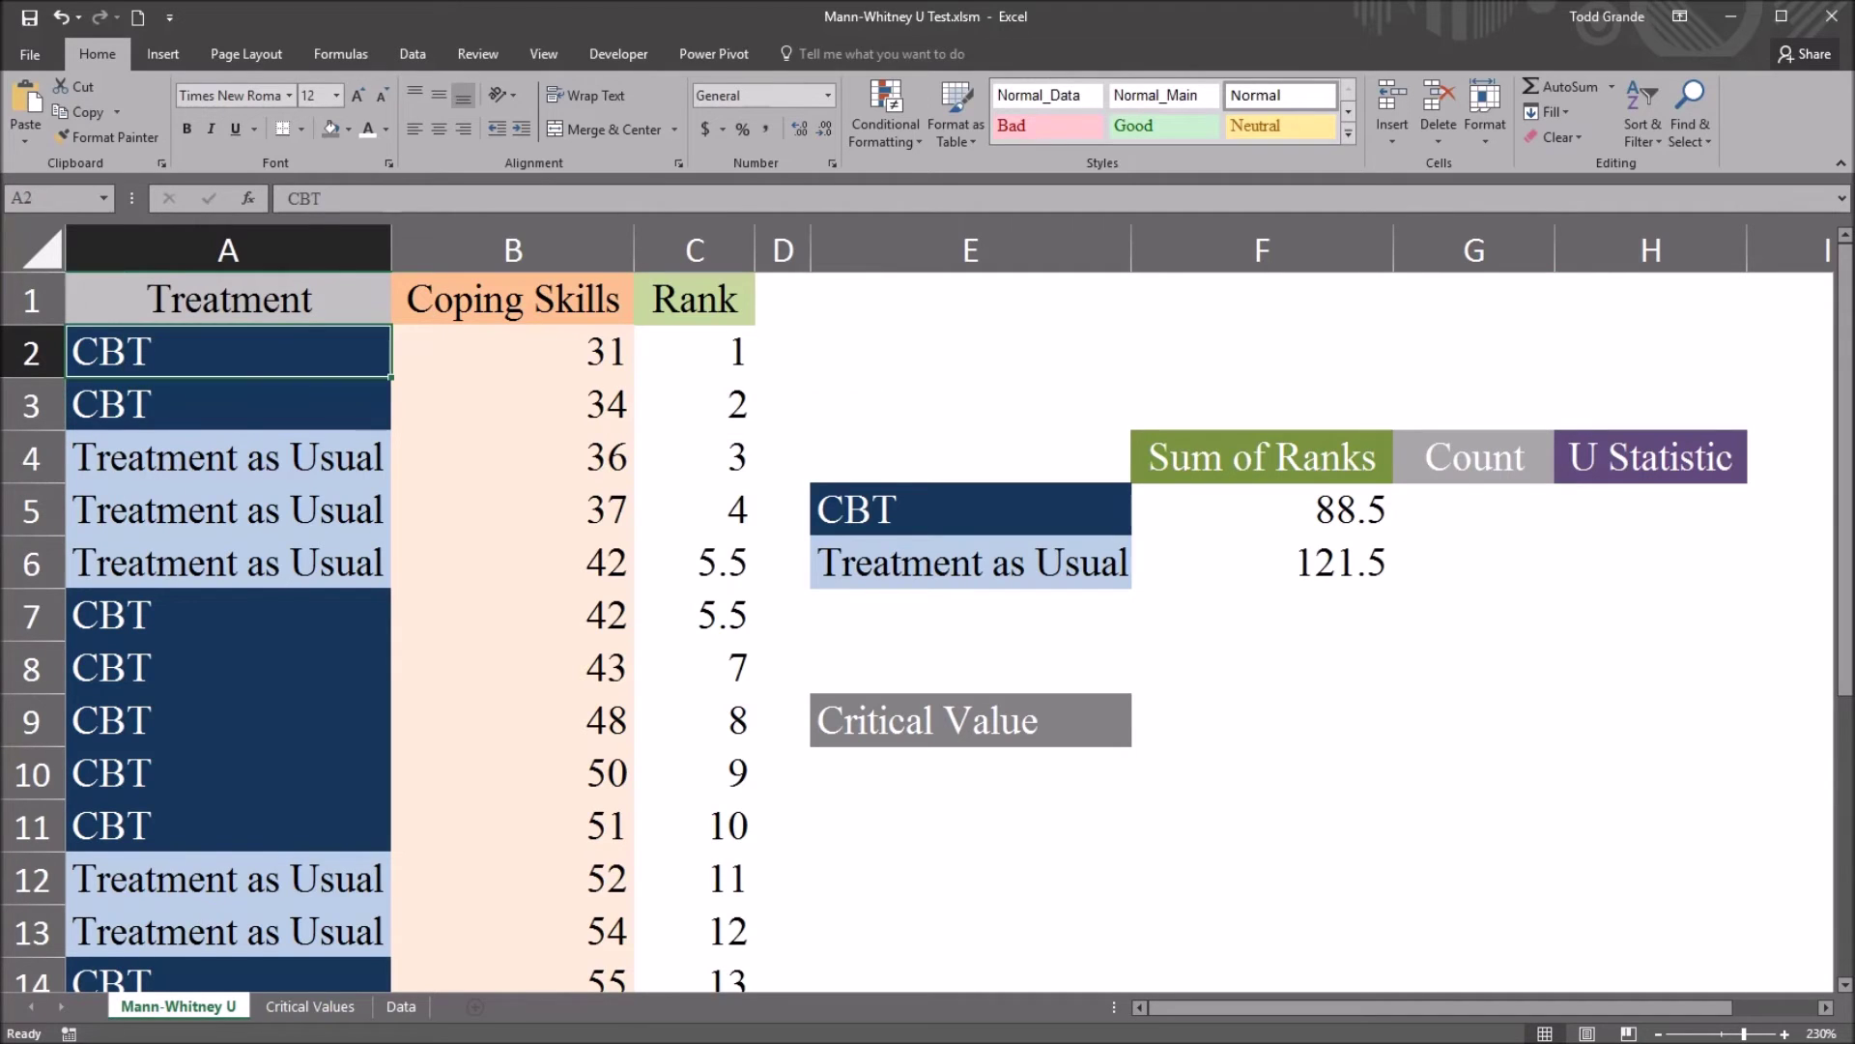
click(227, 404)
click(227, 457)
click(227, 509)
click(227, 562)
click(227, 350)
click(227, 457)
Enter =COUNTIF($A$2:$A$21,"CBT") in G5 to count the CBT participants.
click(1472, 509)
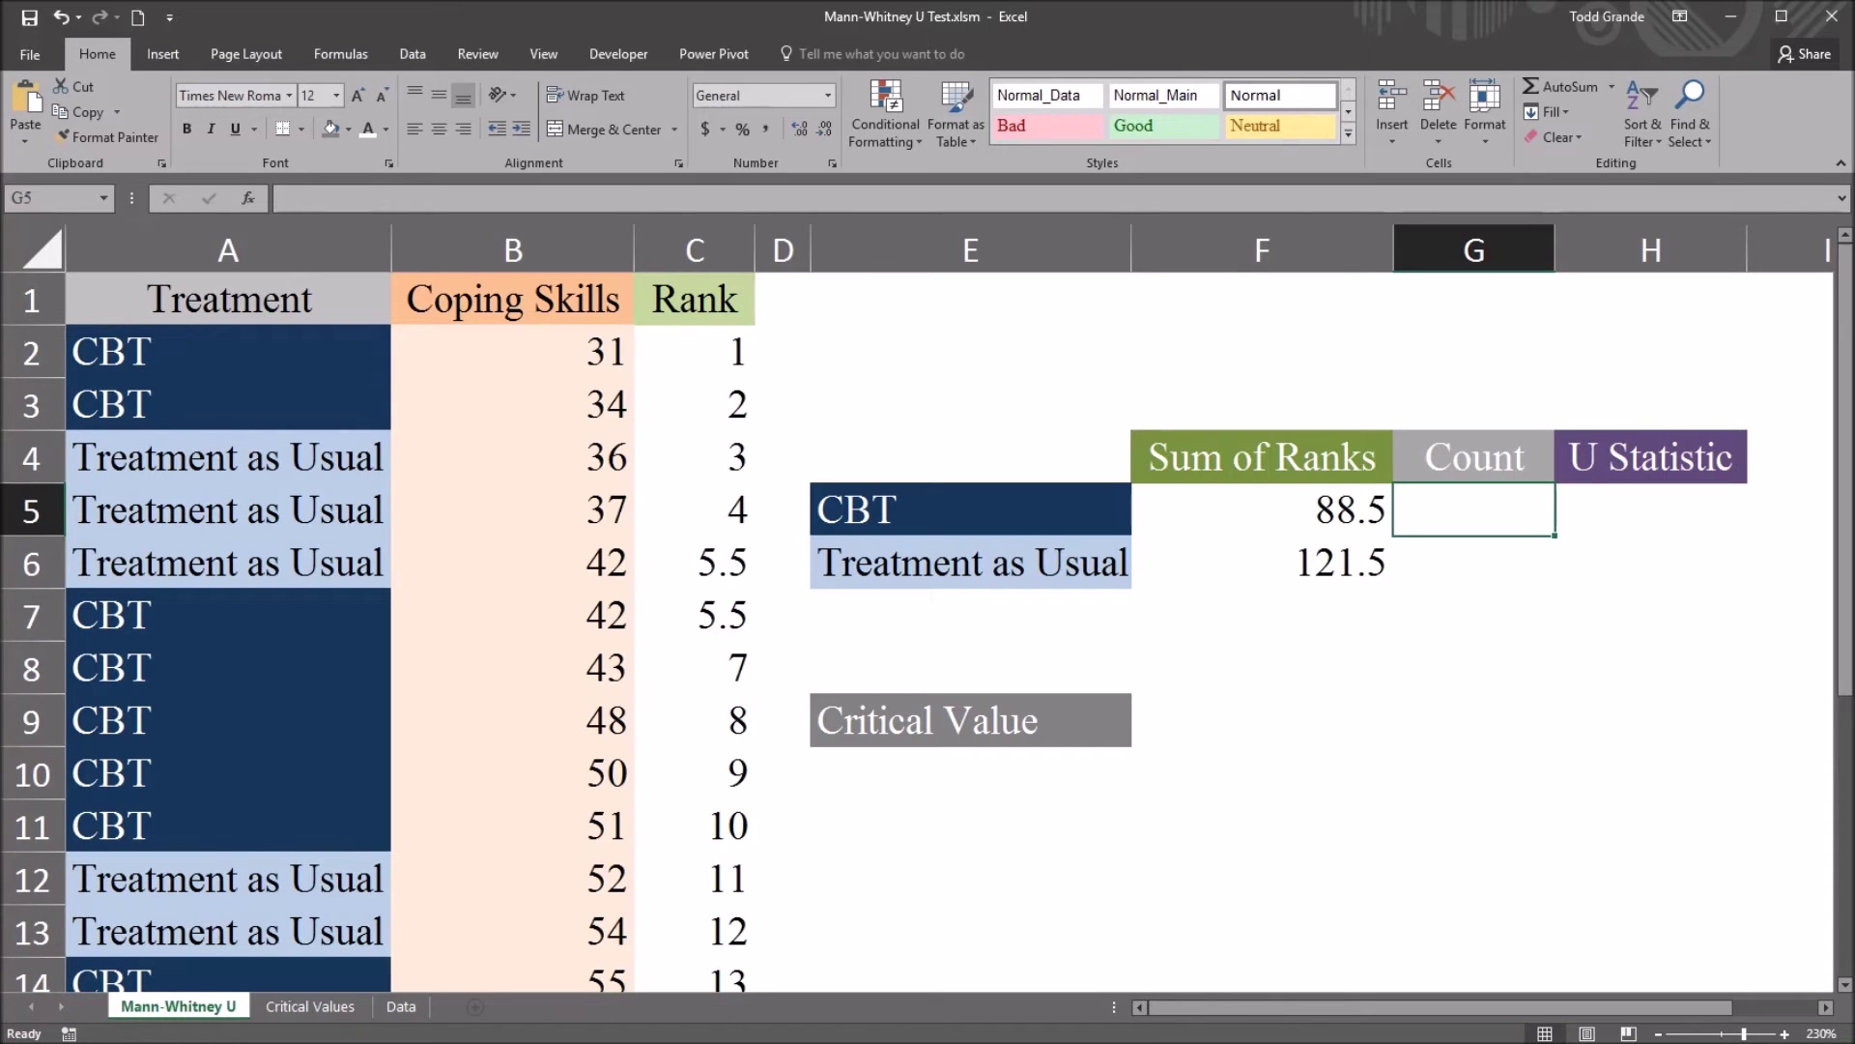
text(=c)
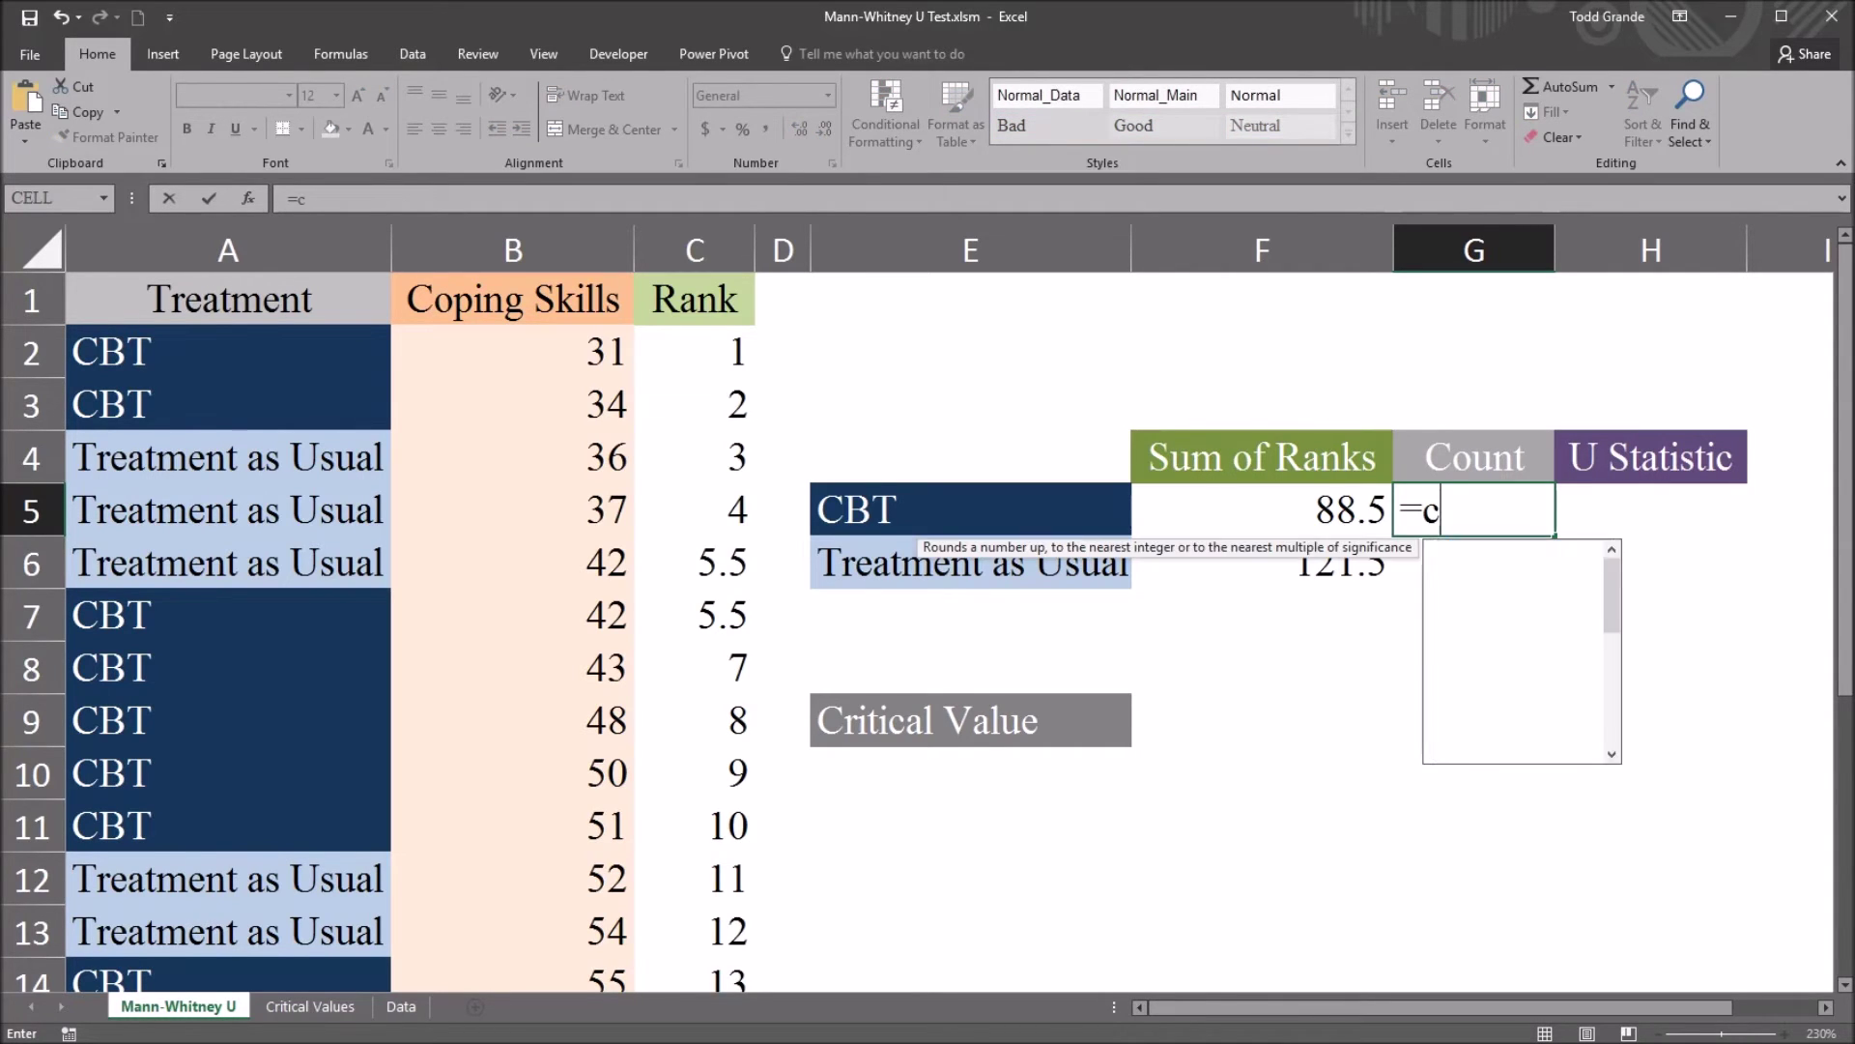
text(oun)
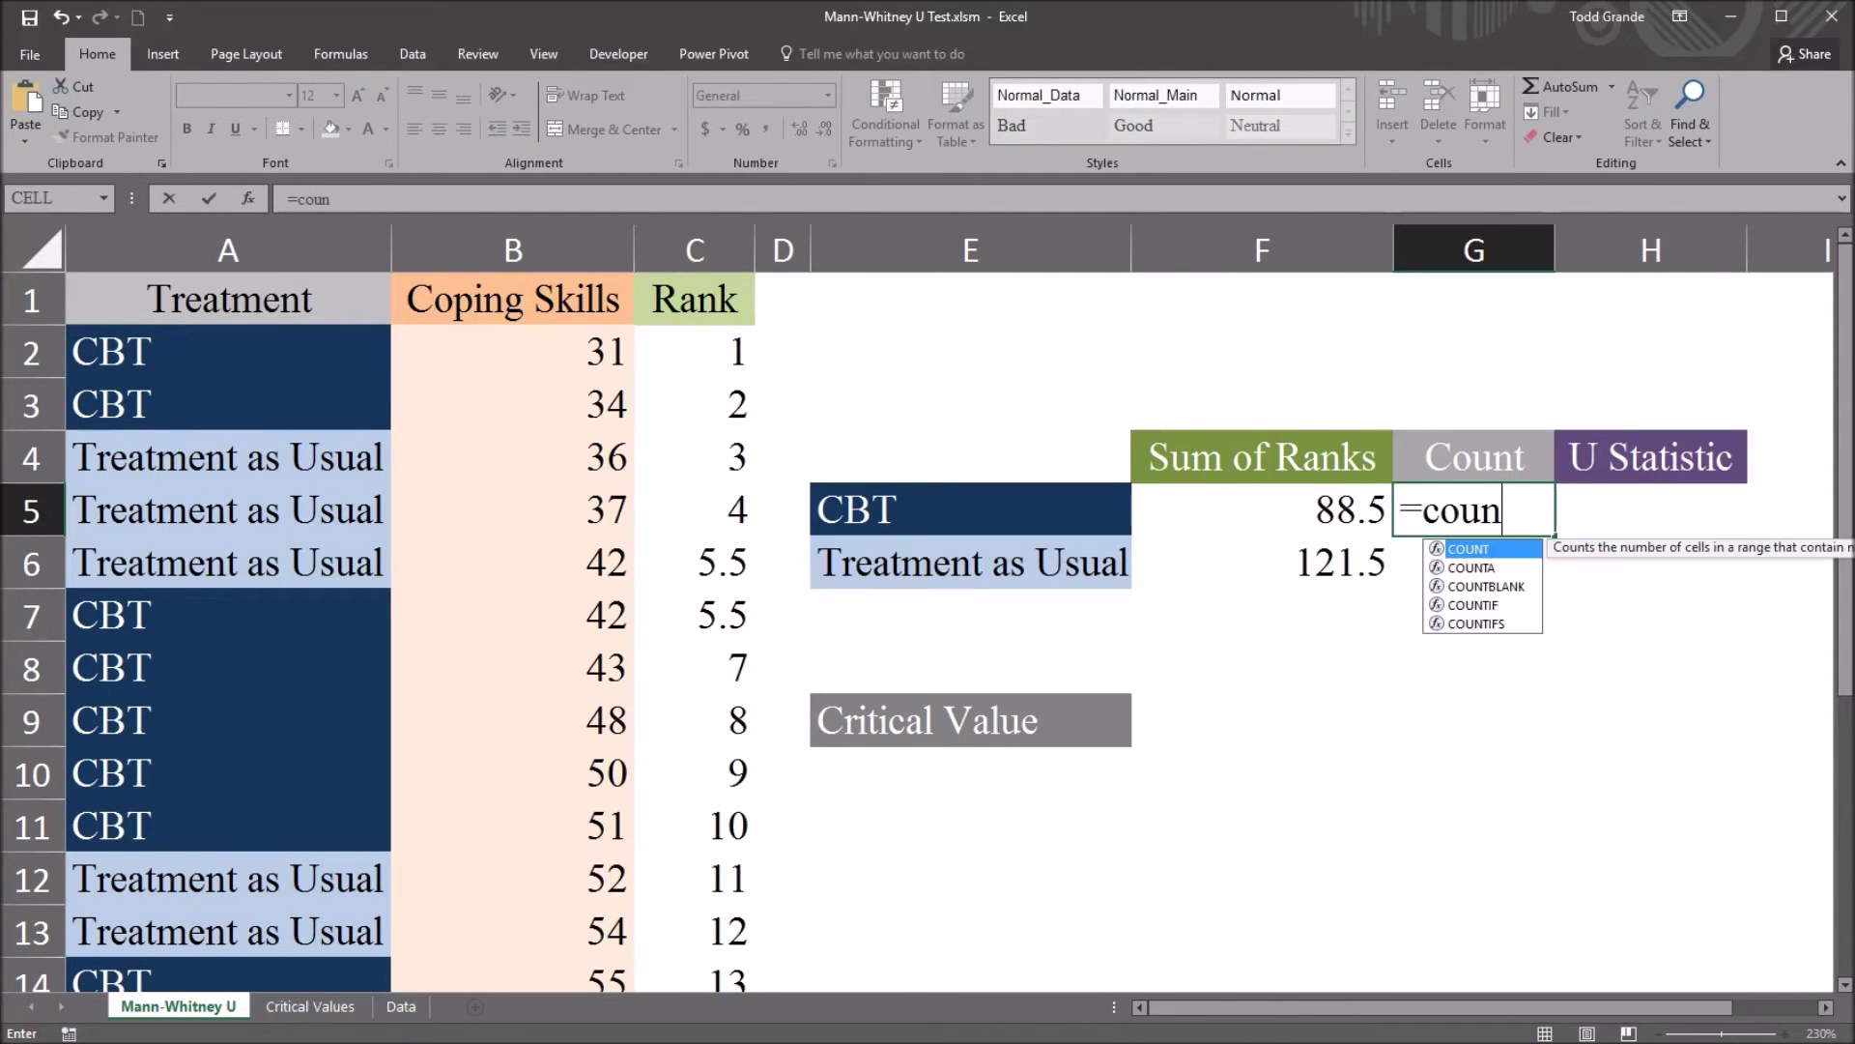
text(tif)
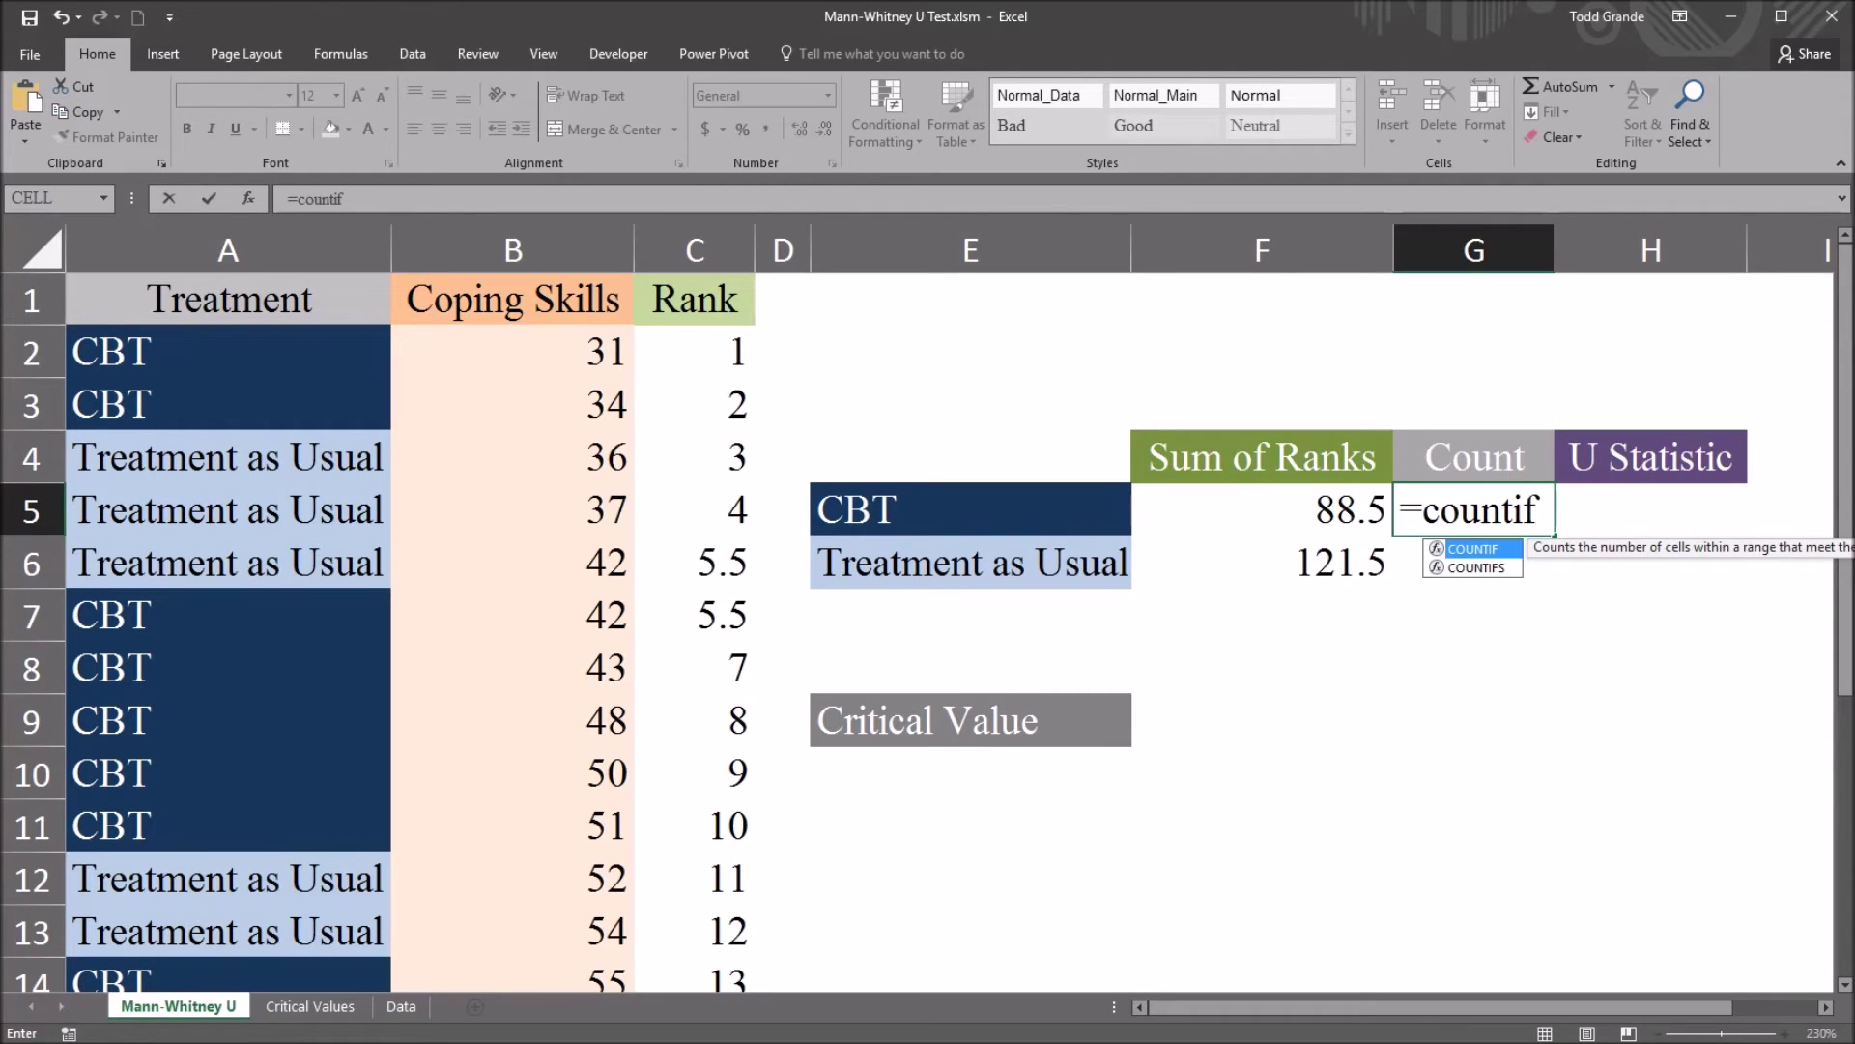
text(()
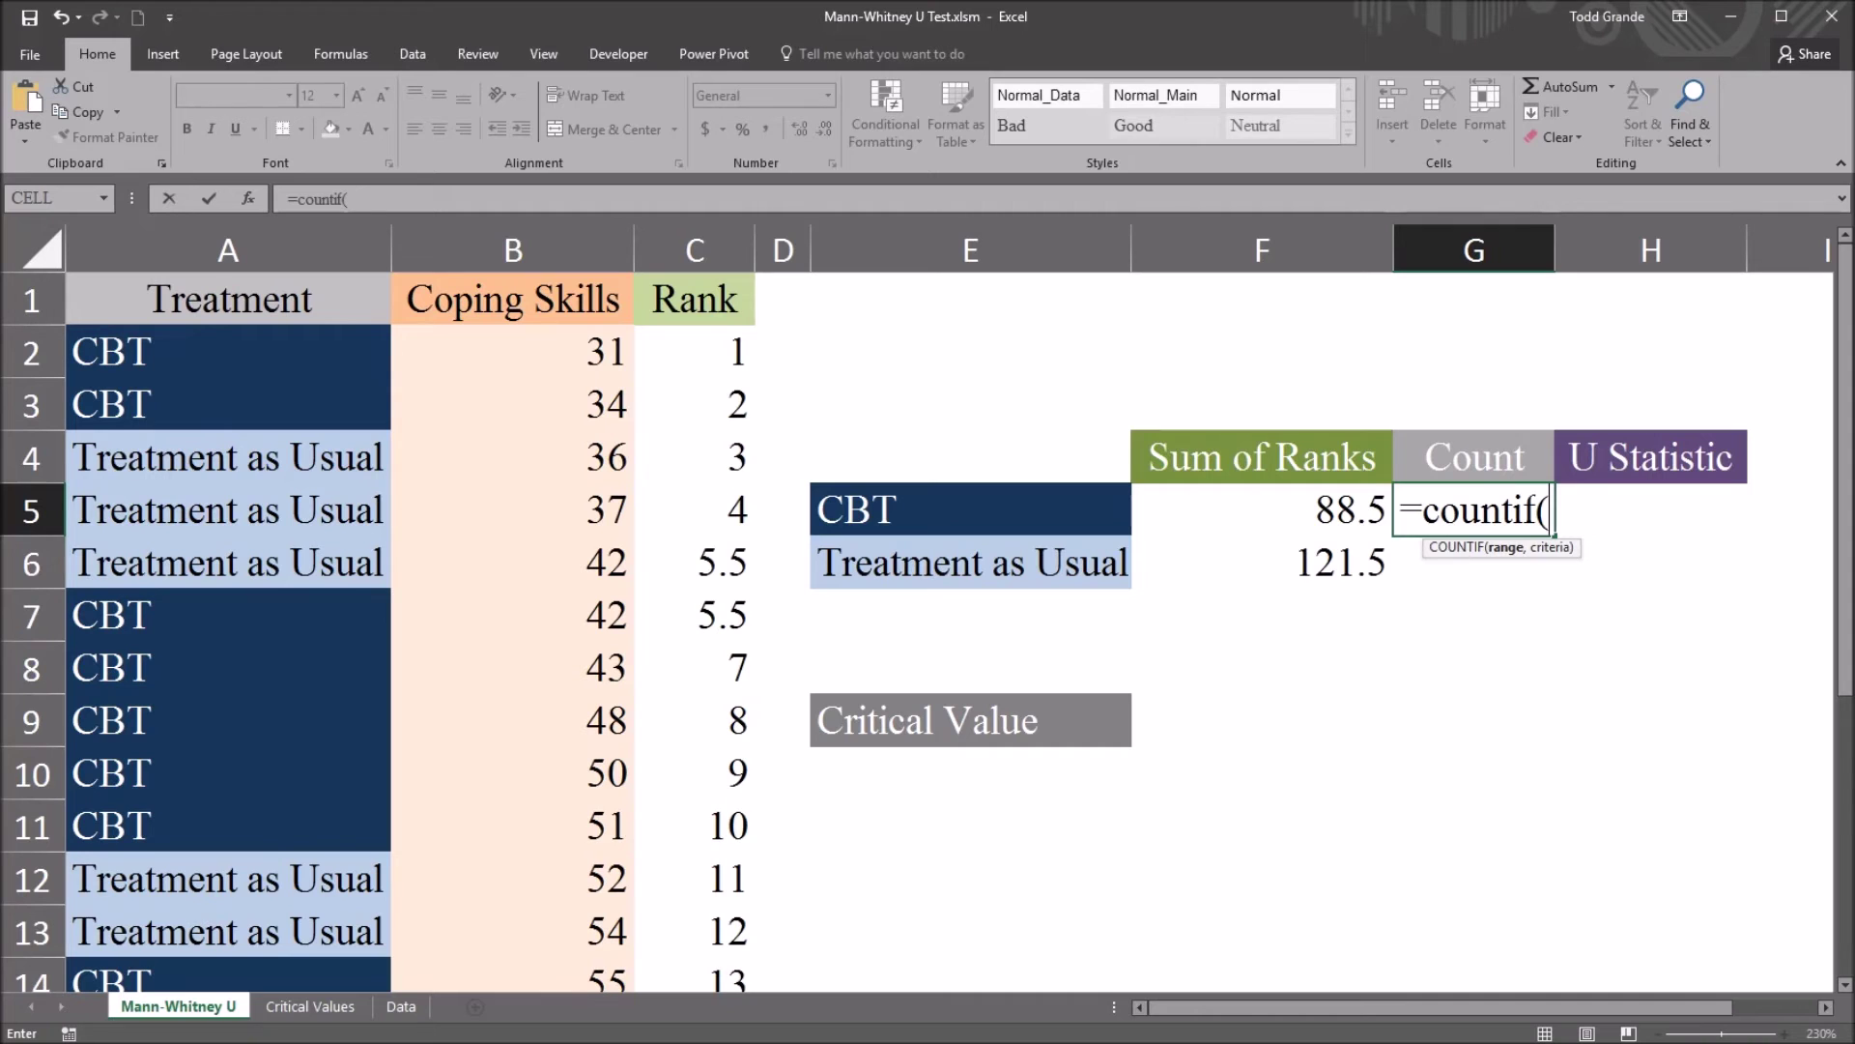
click(227, 351)
key(ctrl+shift+Down)
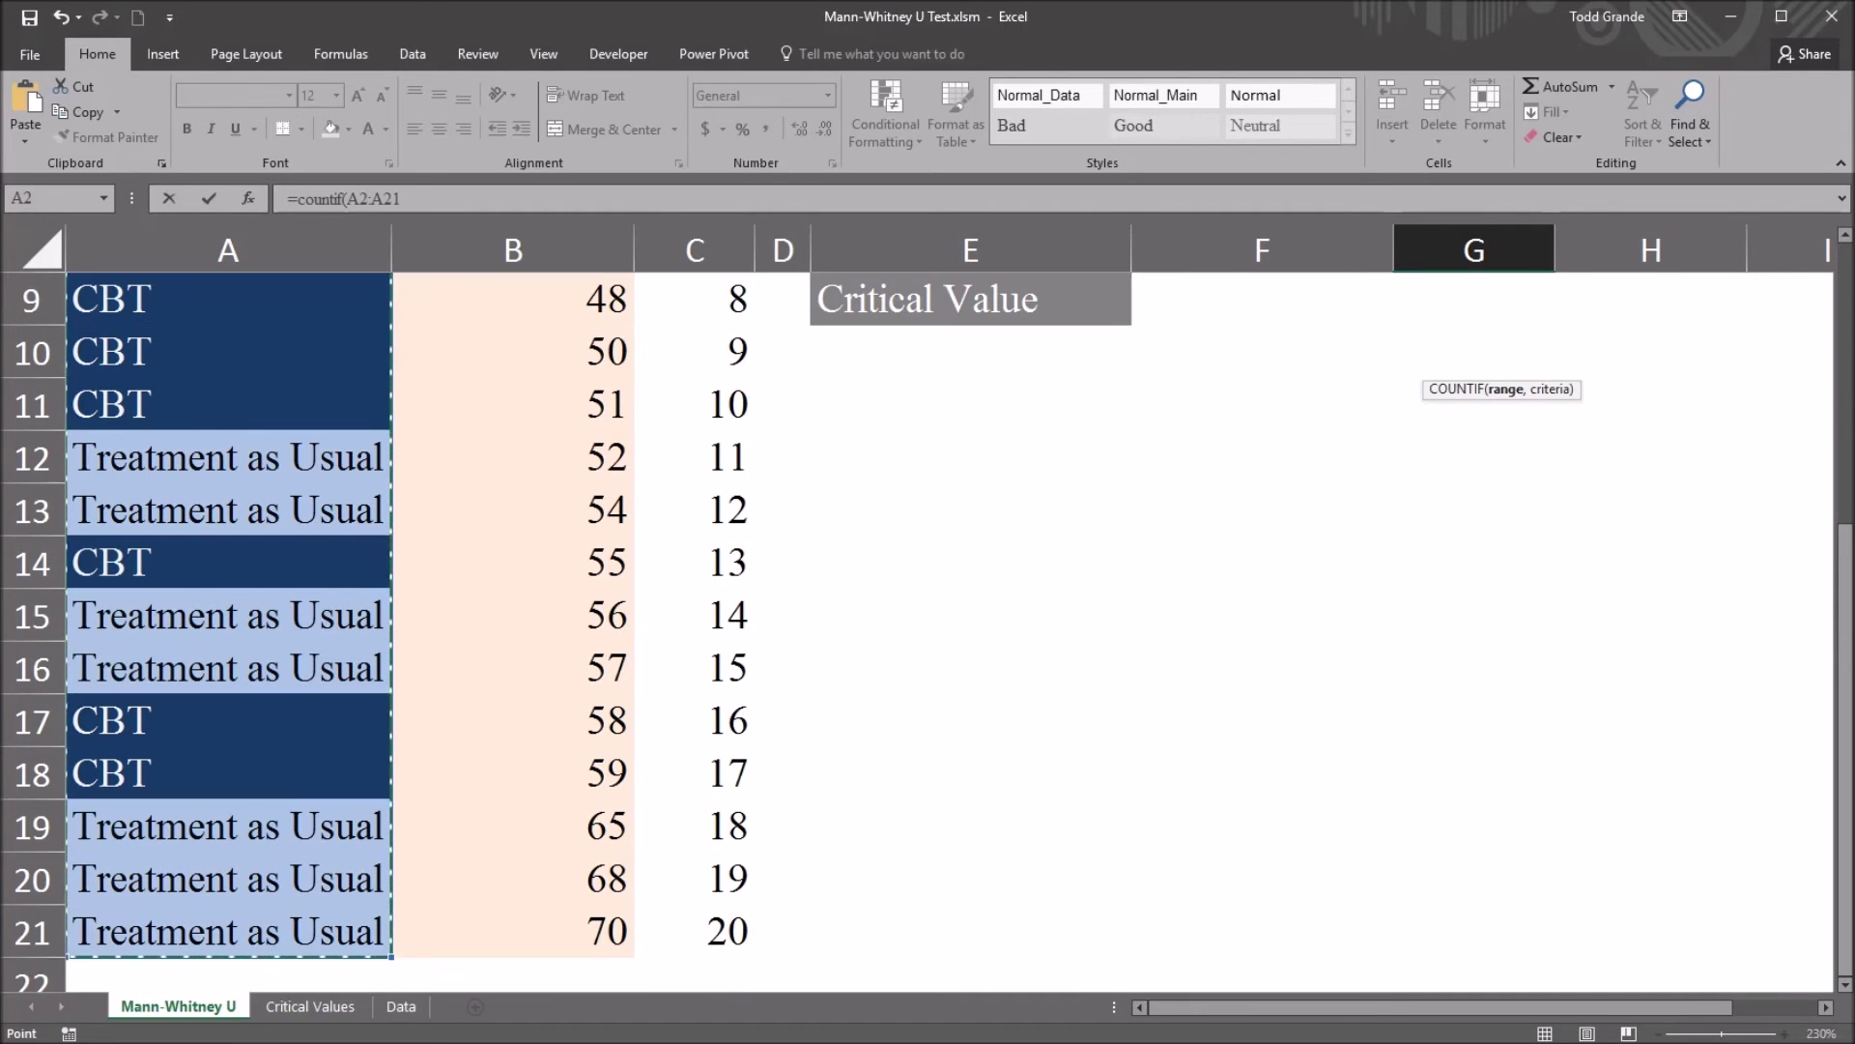
drag(1844, 705, 1844, 422)
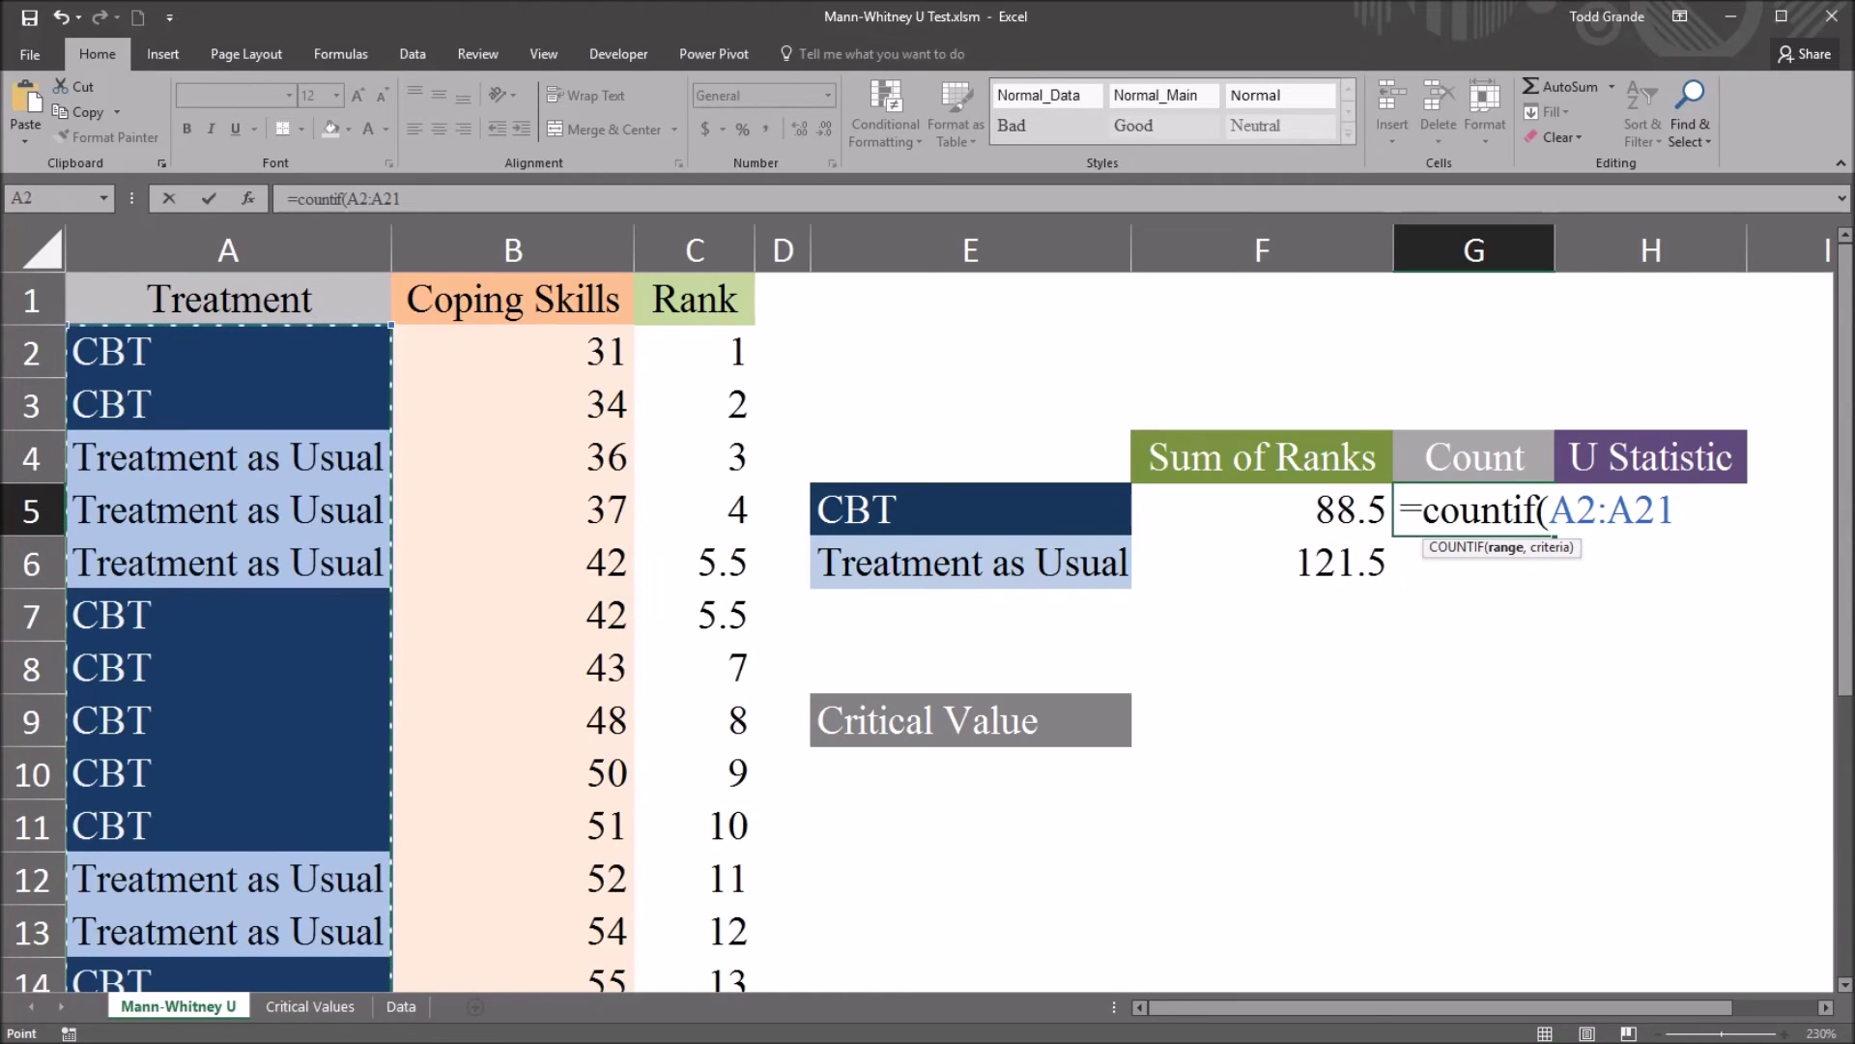
key(F4)
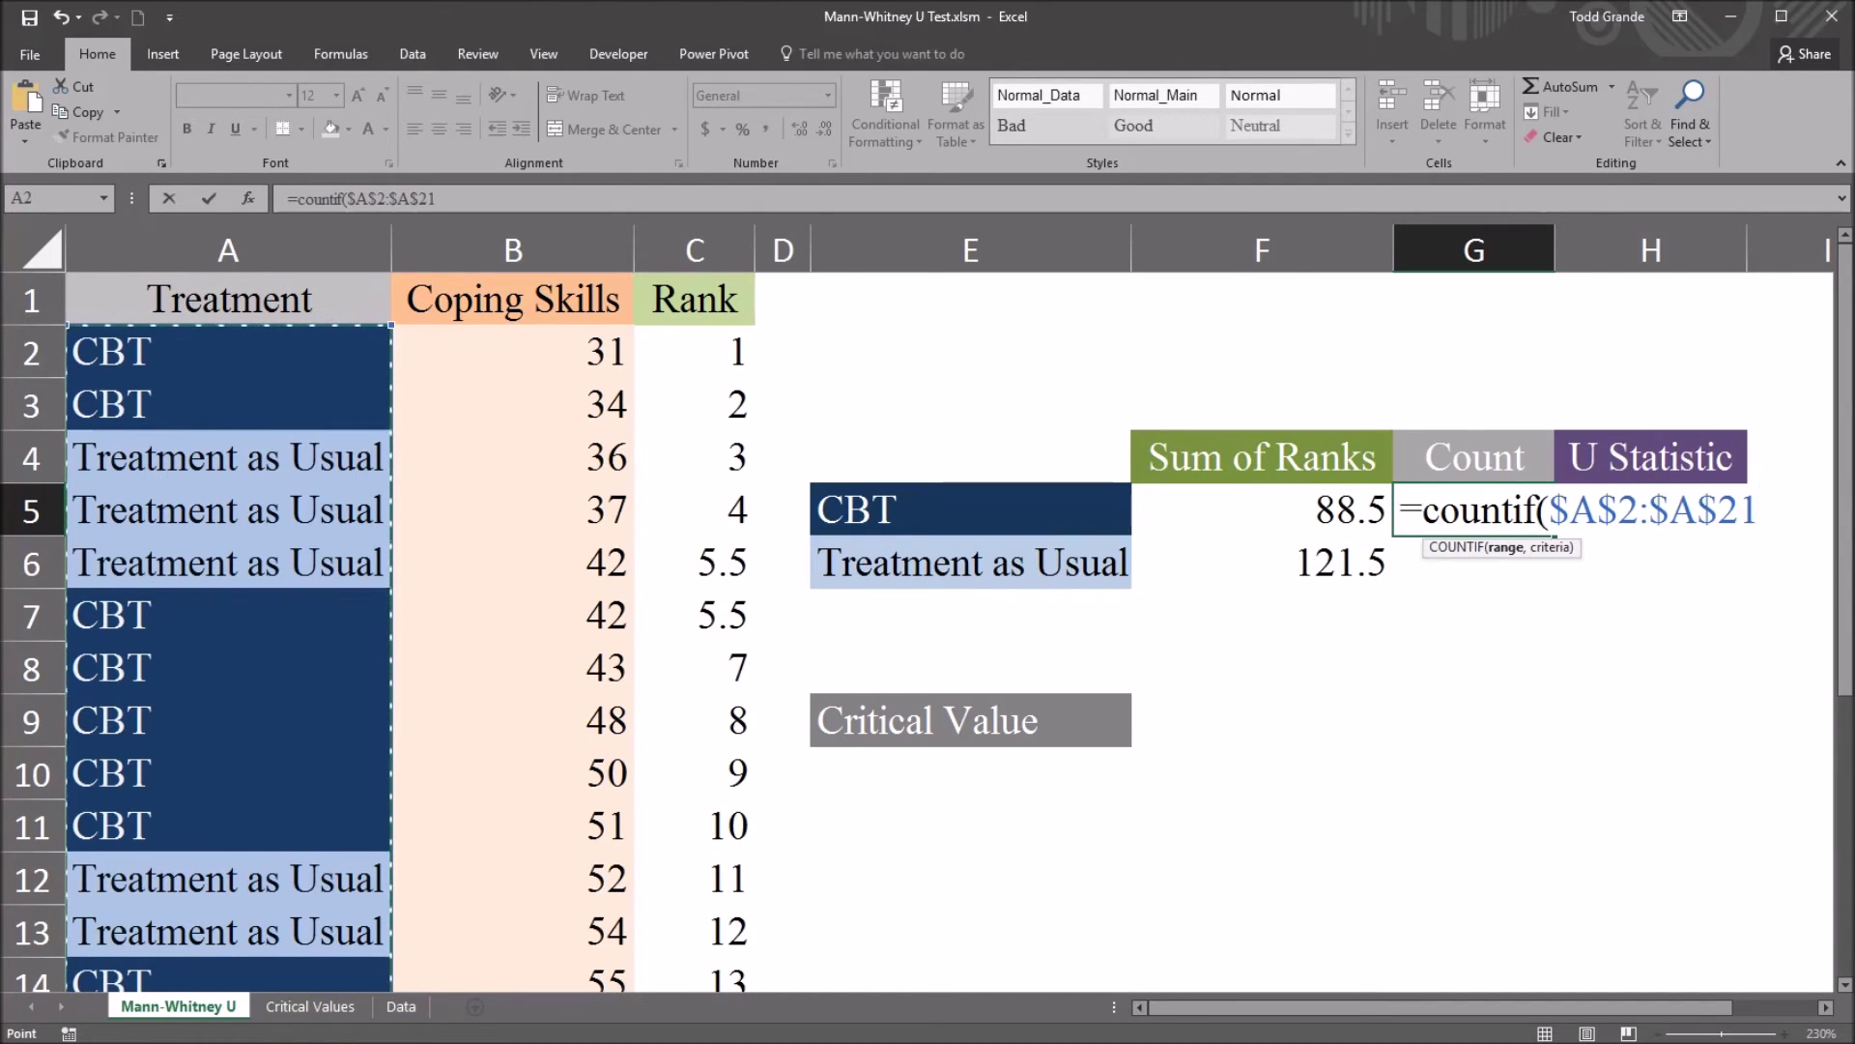
text(,"C)
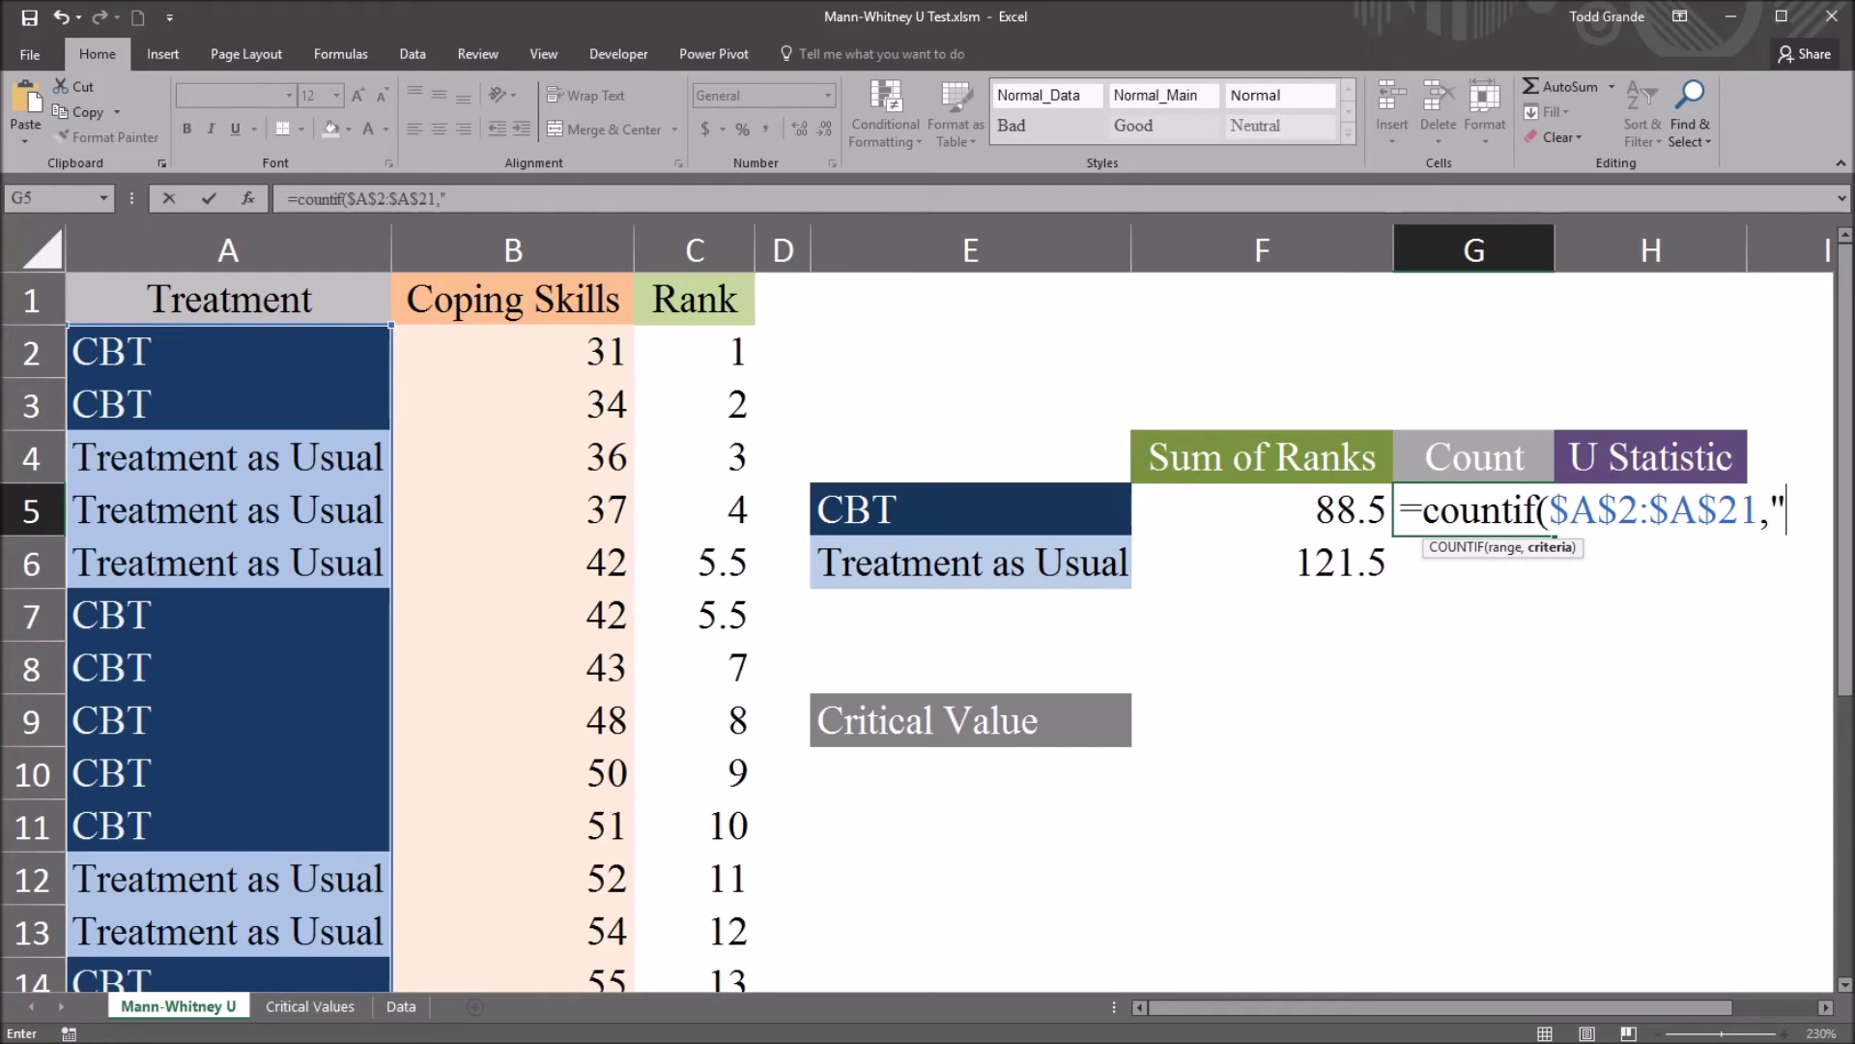
text(BT")
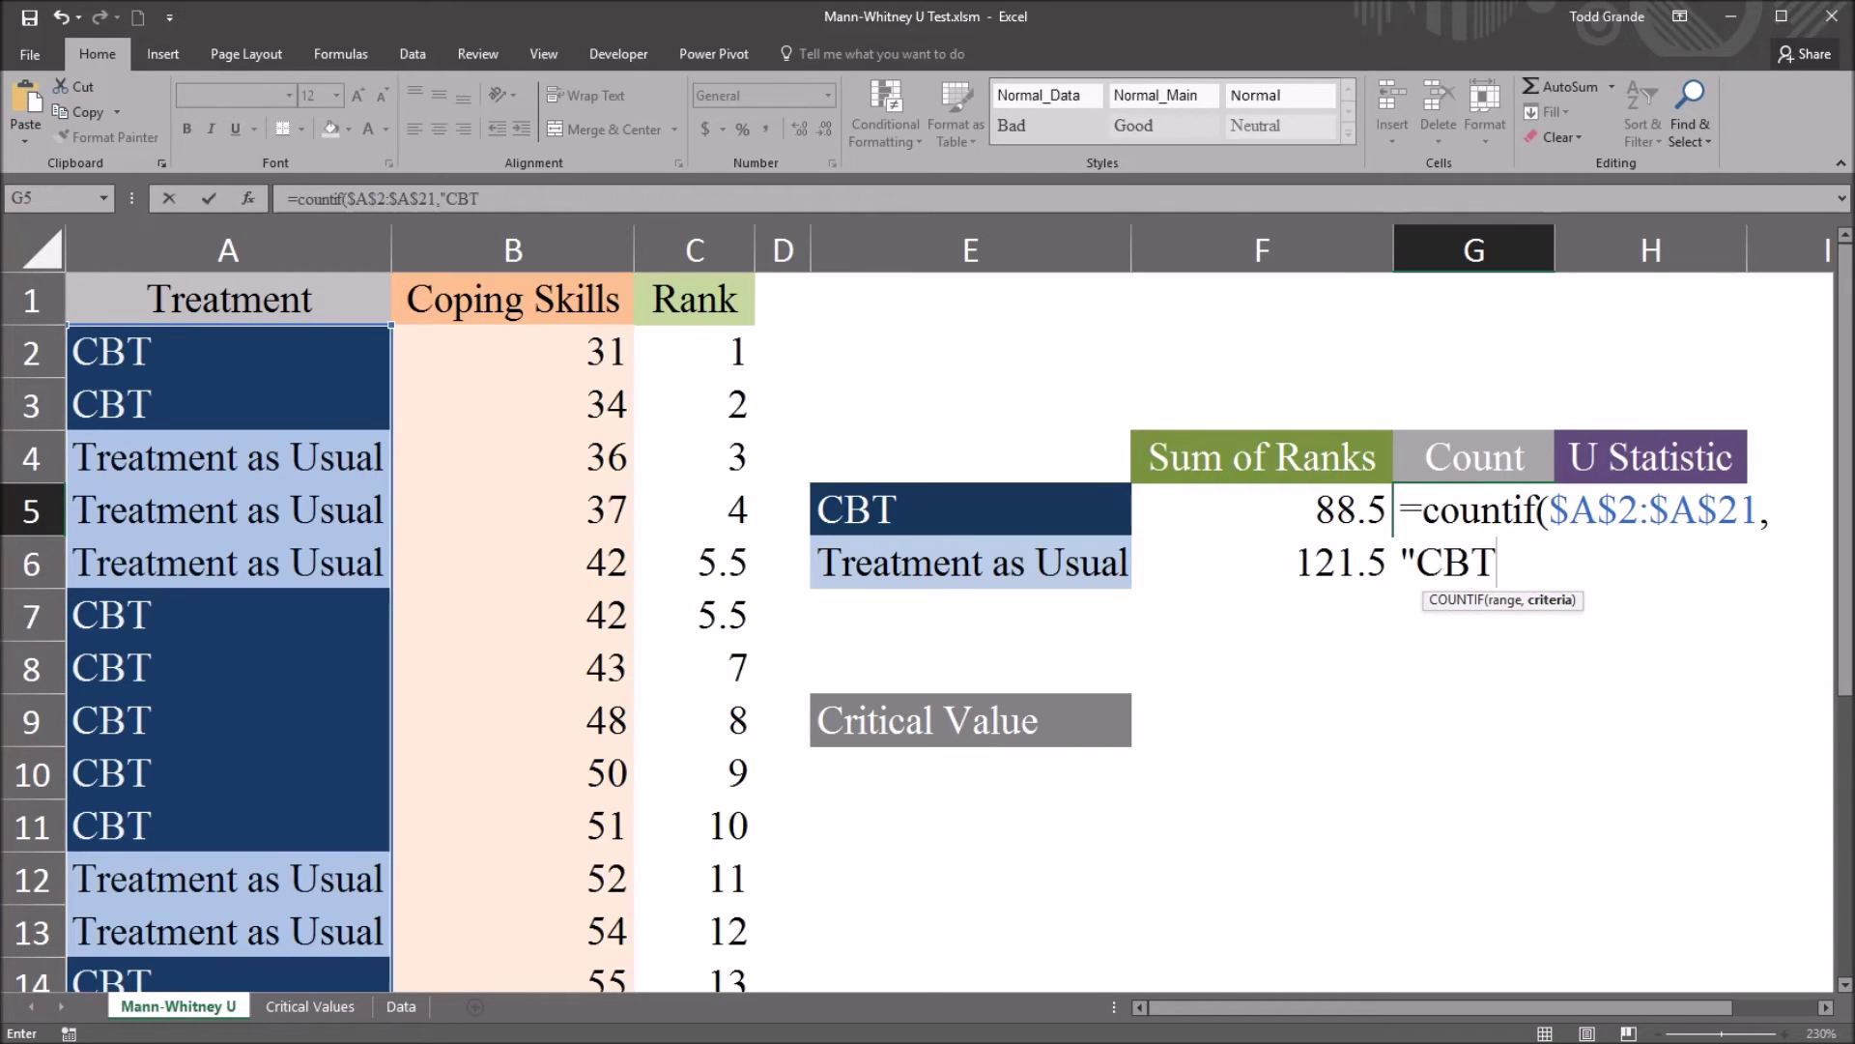
key(Return)
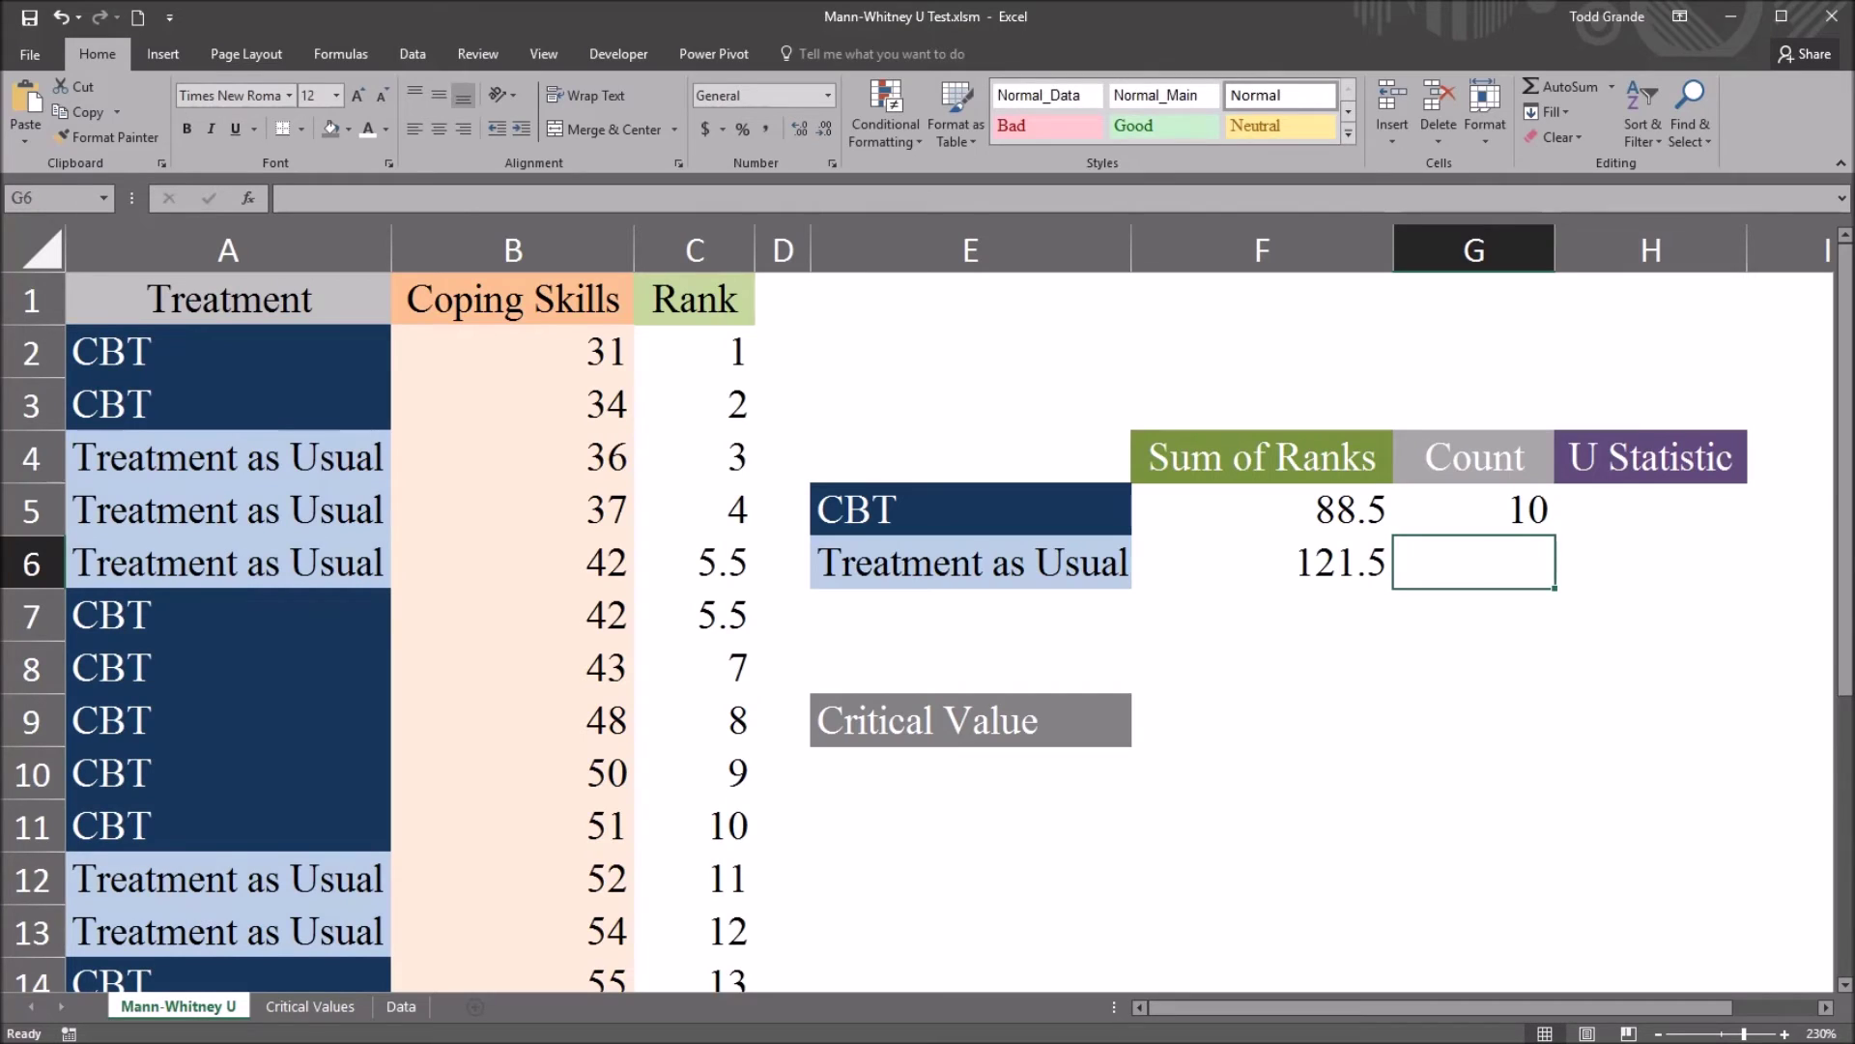
Fill the count formula from G5 down to G6 and change its criterion there to "Treatment as Usual".
click(1473, 509)
drag(1555, 534, 1555, 585)
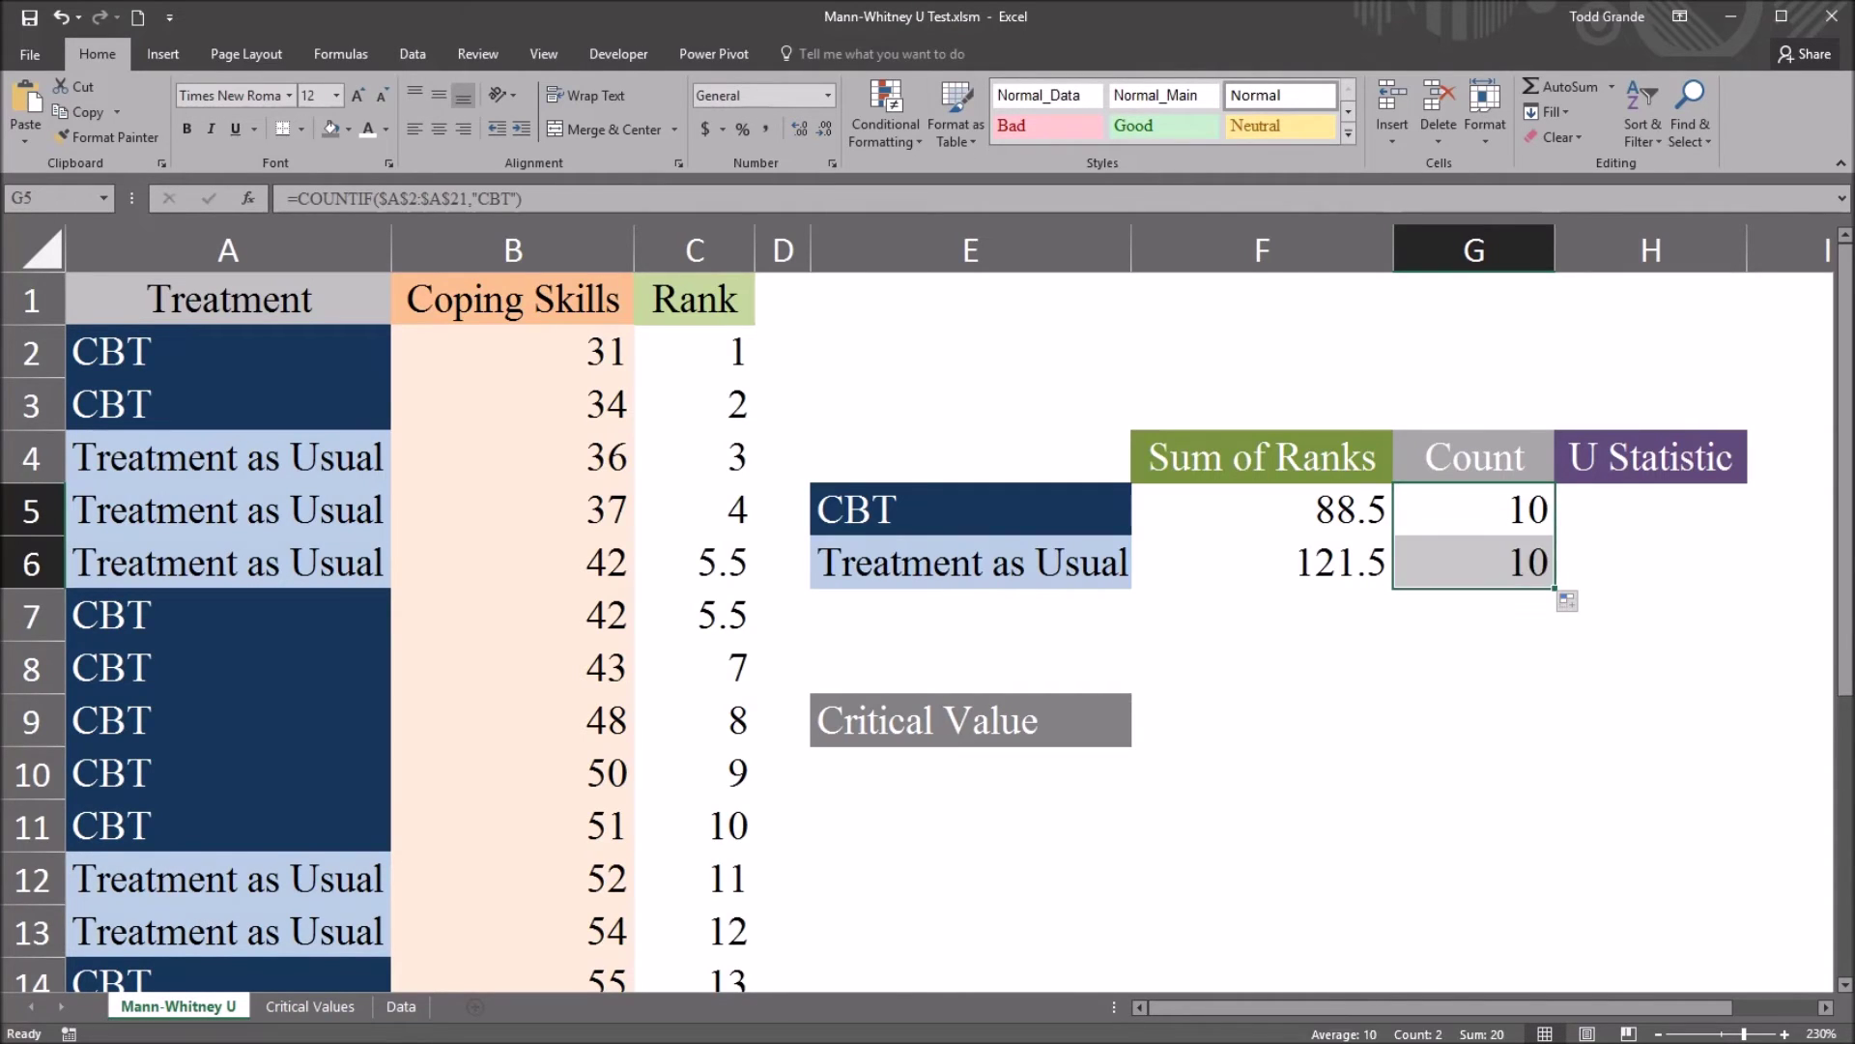
click(1474, 561)
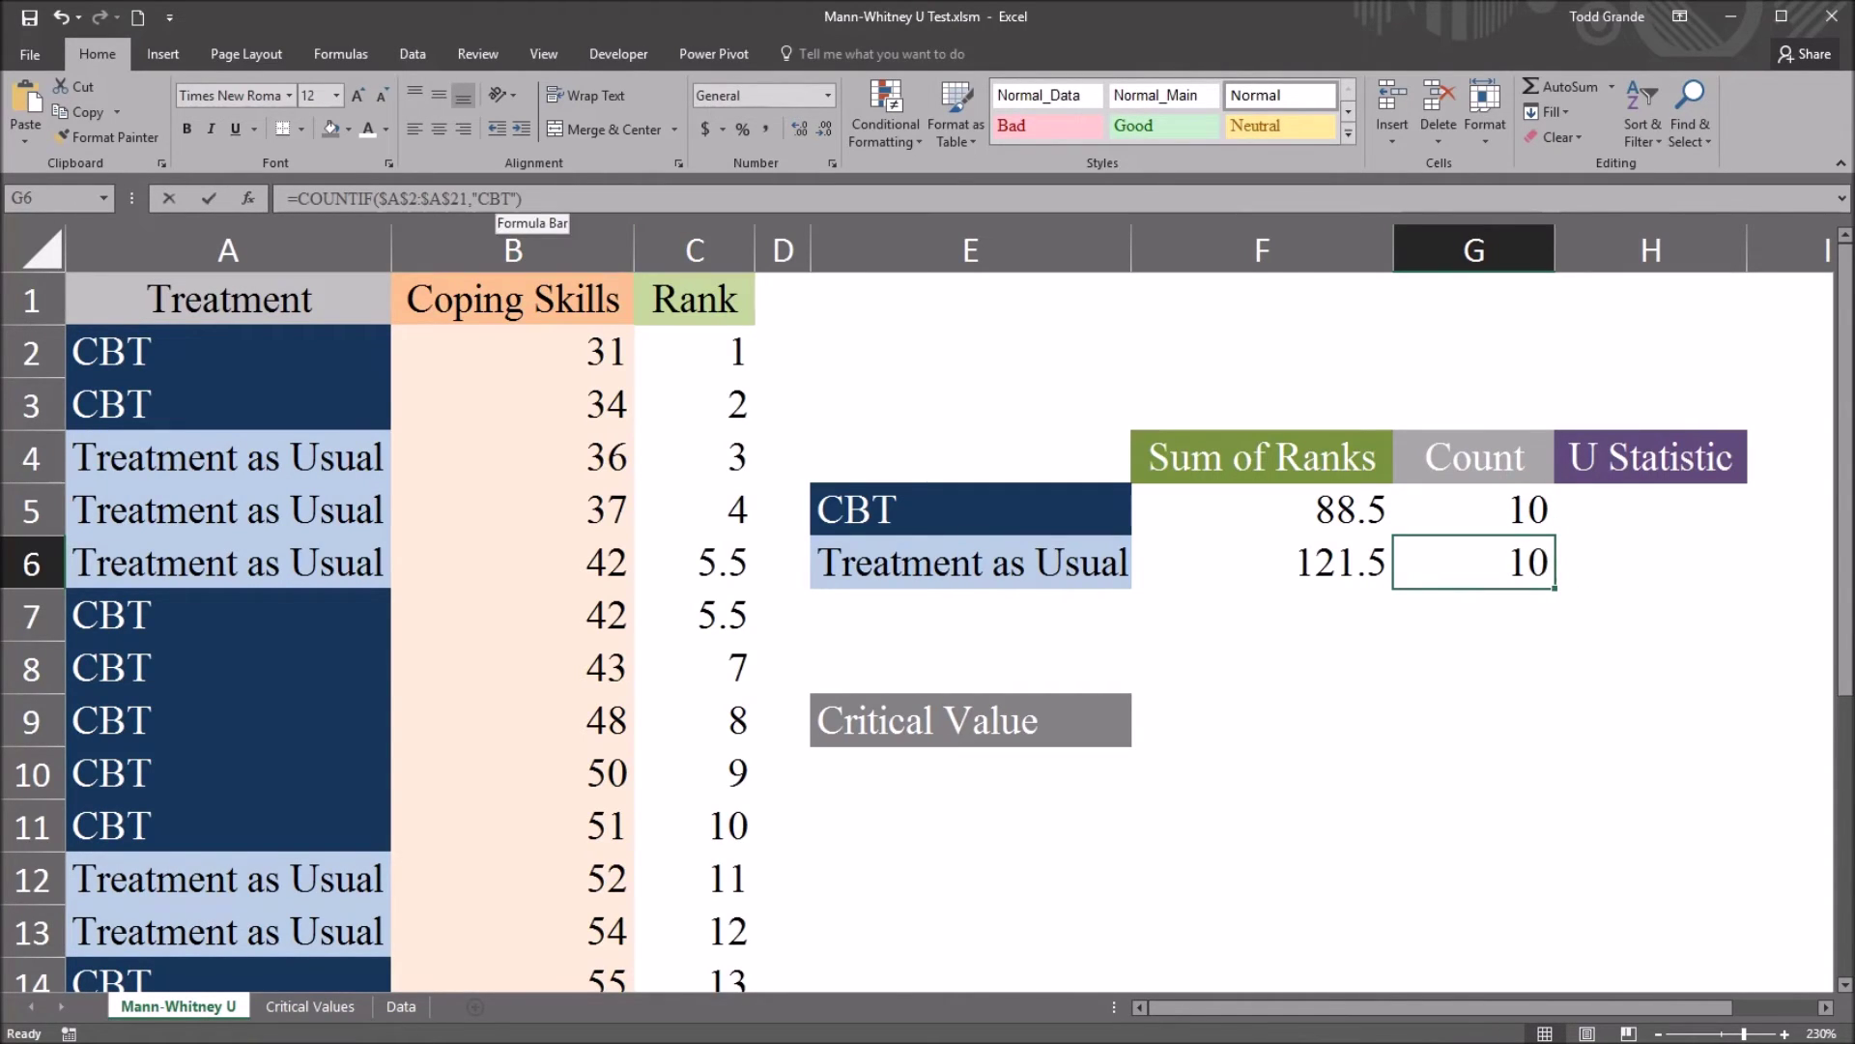
double_click(494, 198)
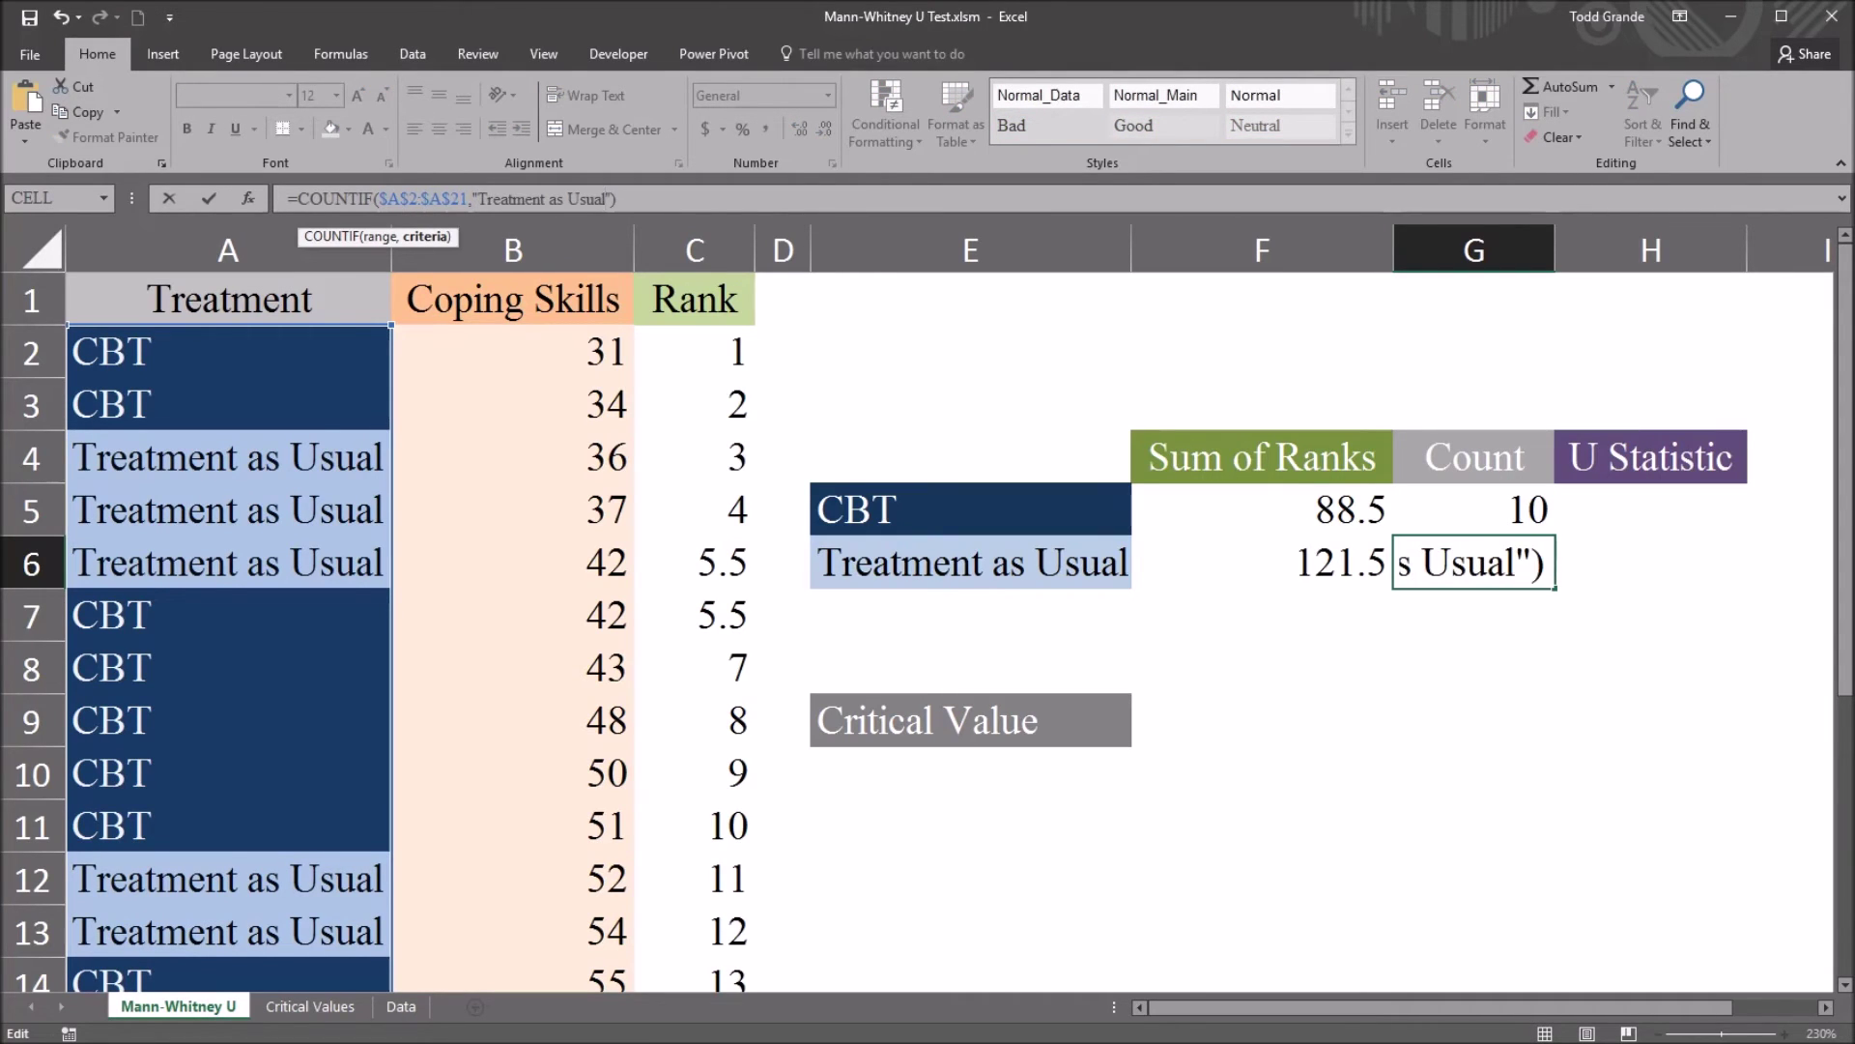
key(Return)
Review the Count and Sum of Ranks formulas for both groups and the empty U Statistic cells.
click(1473, 561)
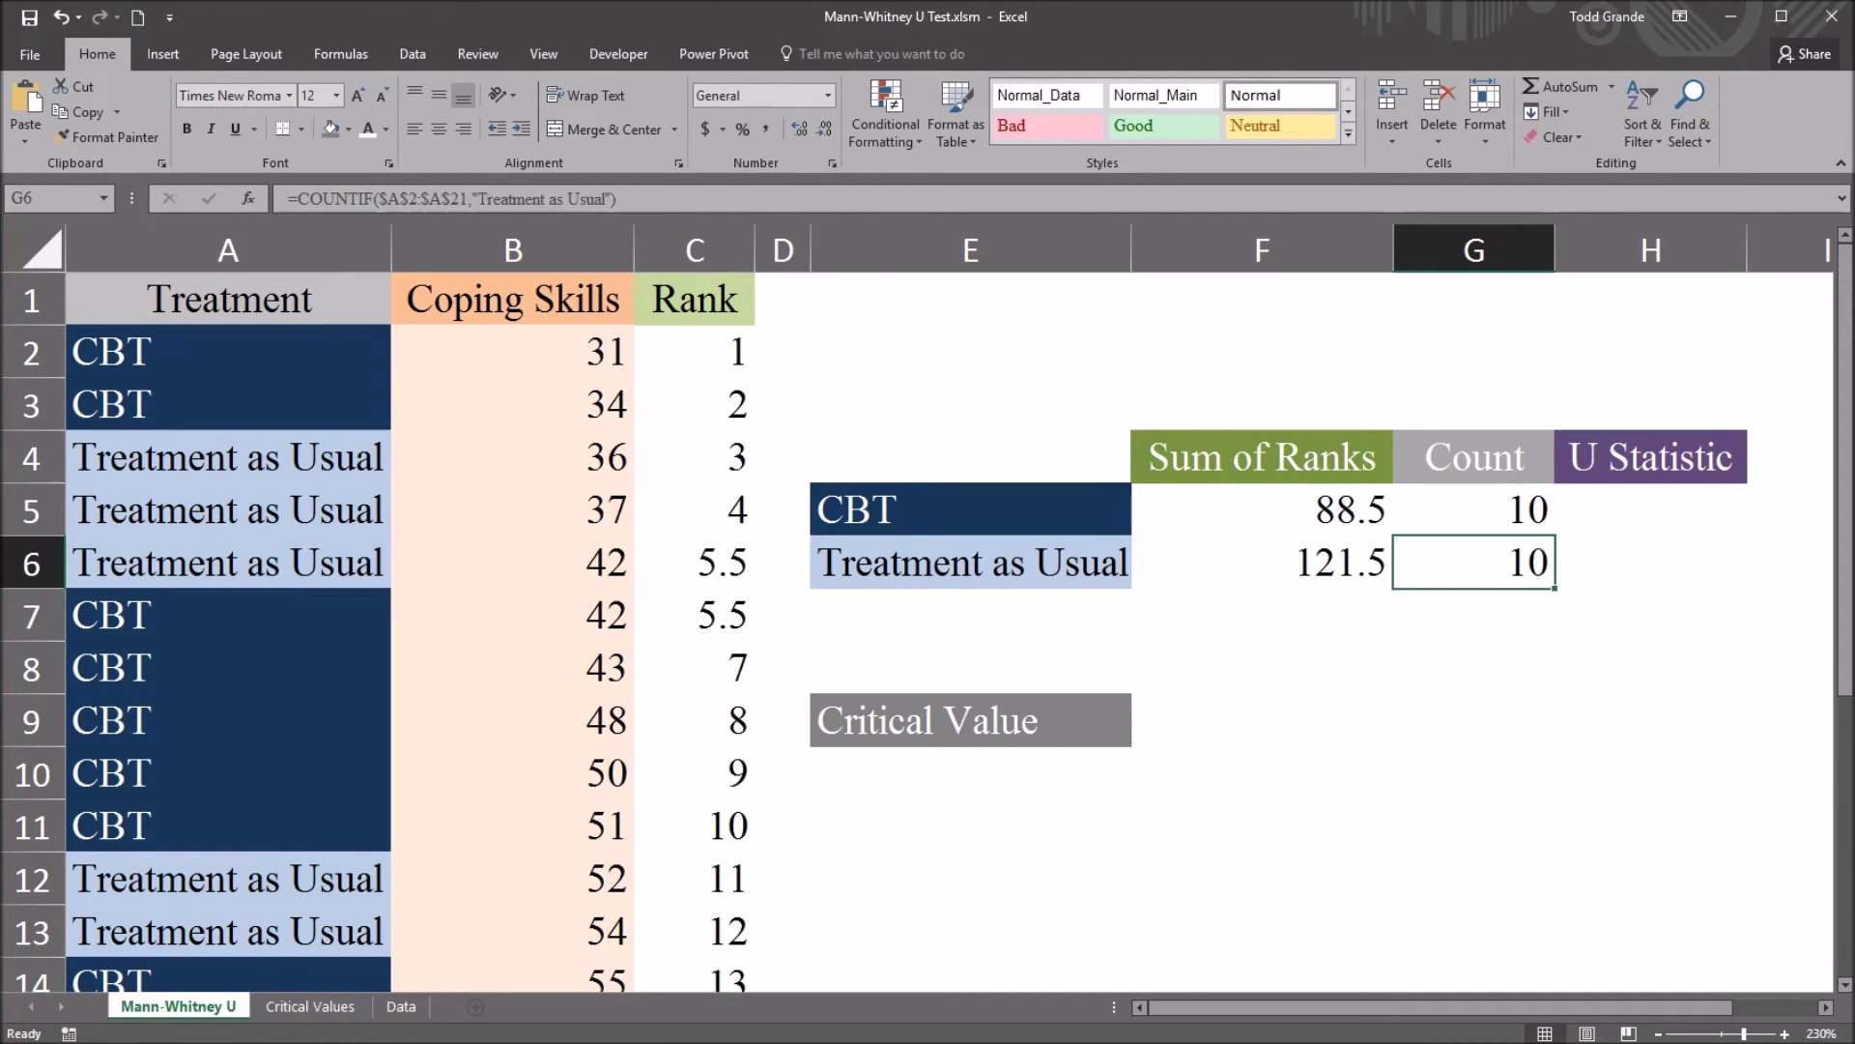
click(1474, 509)
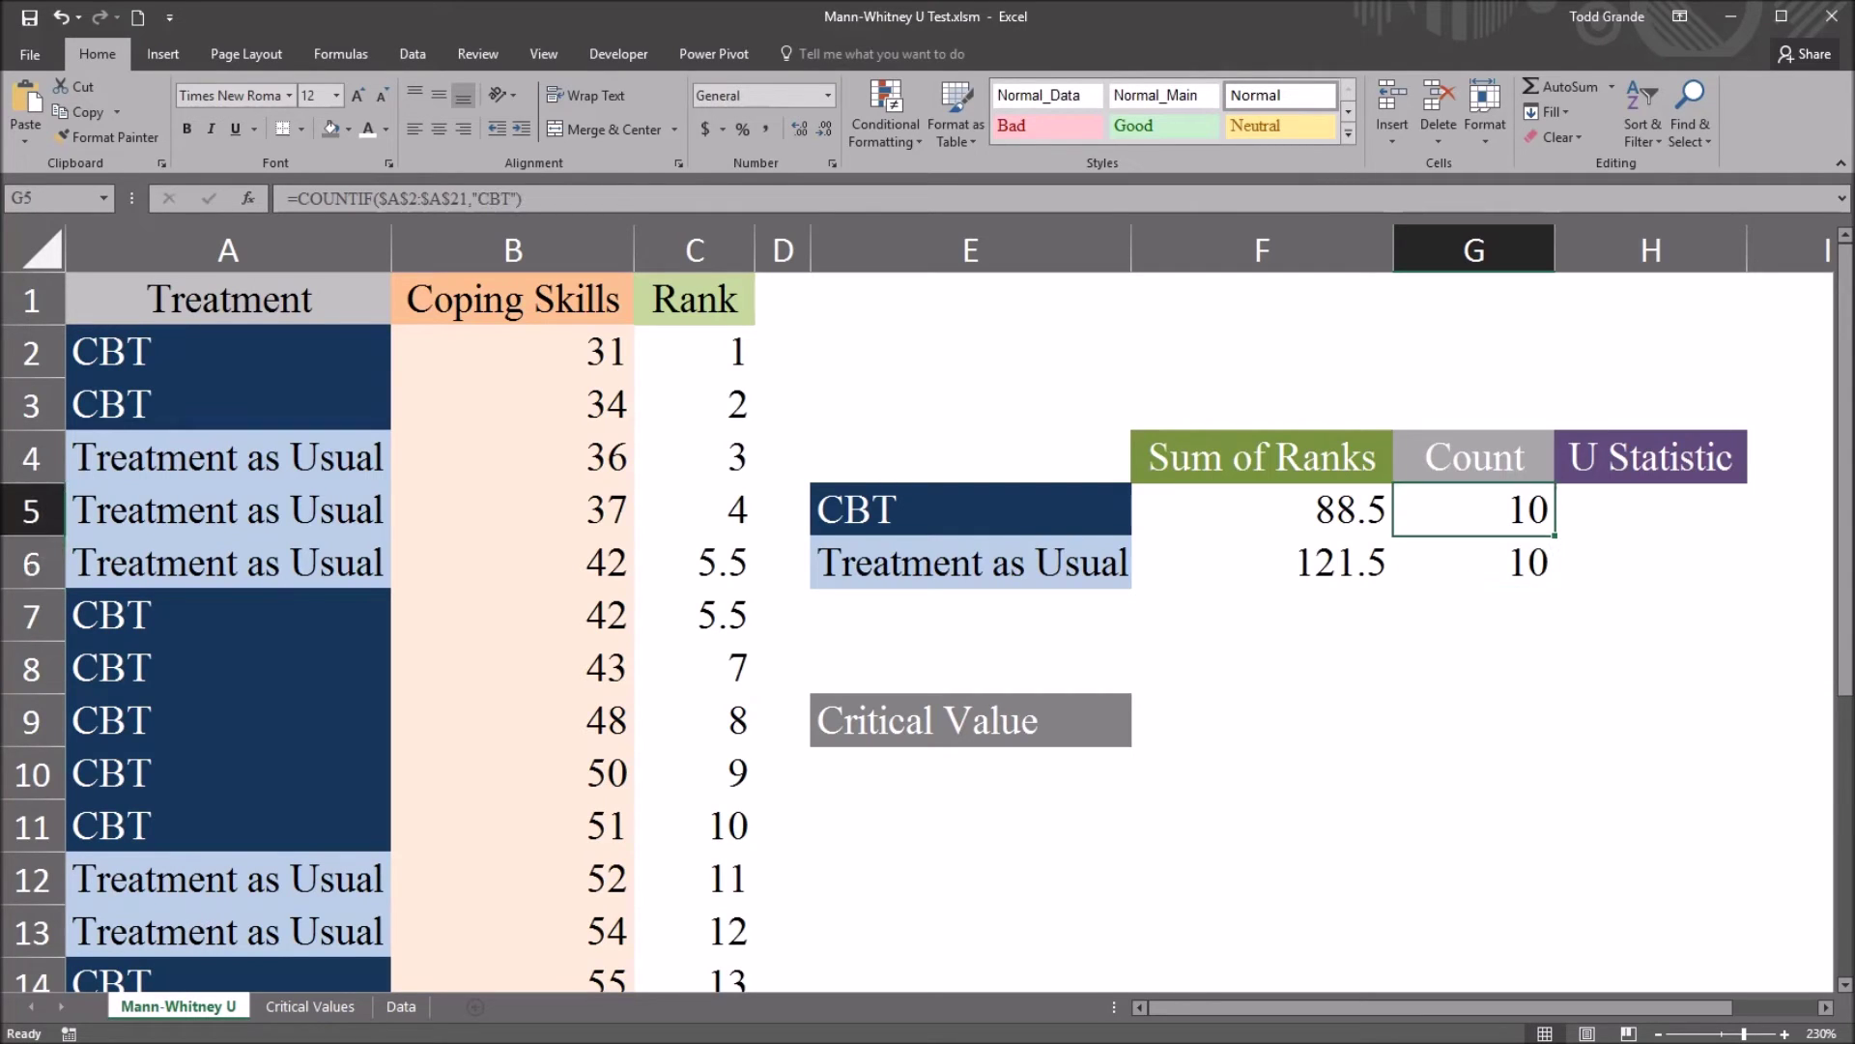
click(1474, 561)
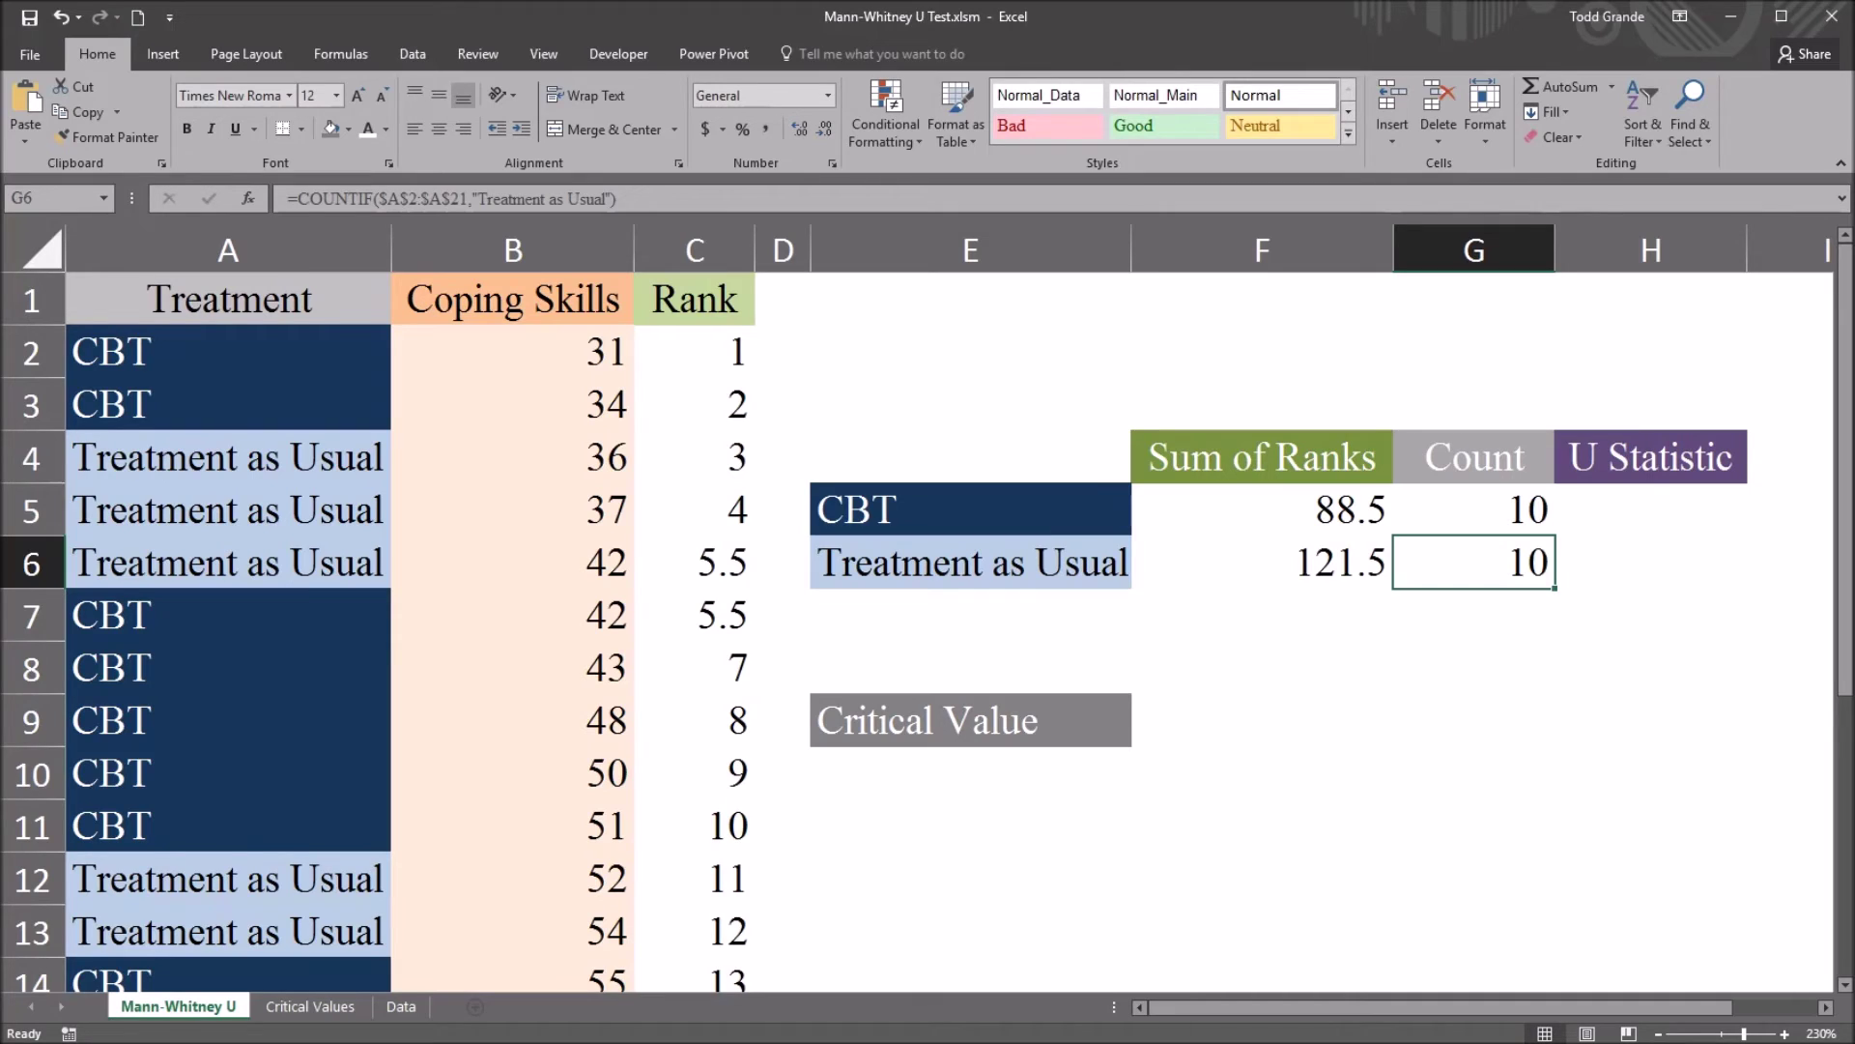
click(1261, 509)
click(1261, 562)
click(1261, 509)
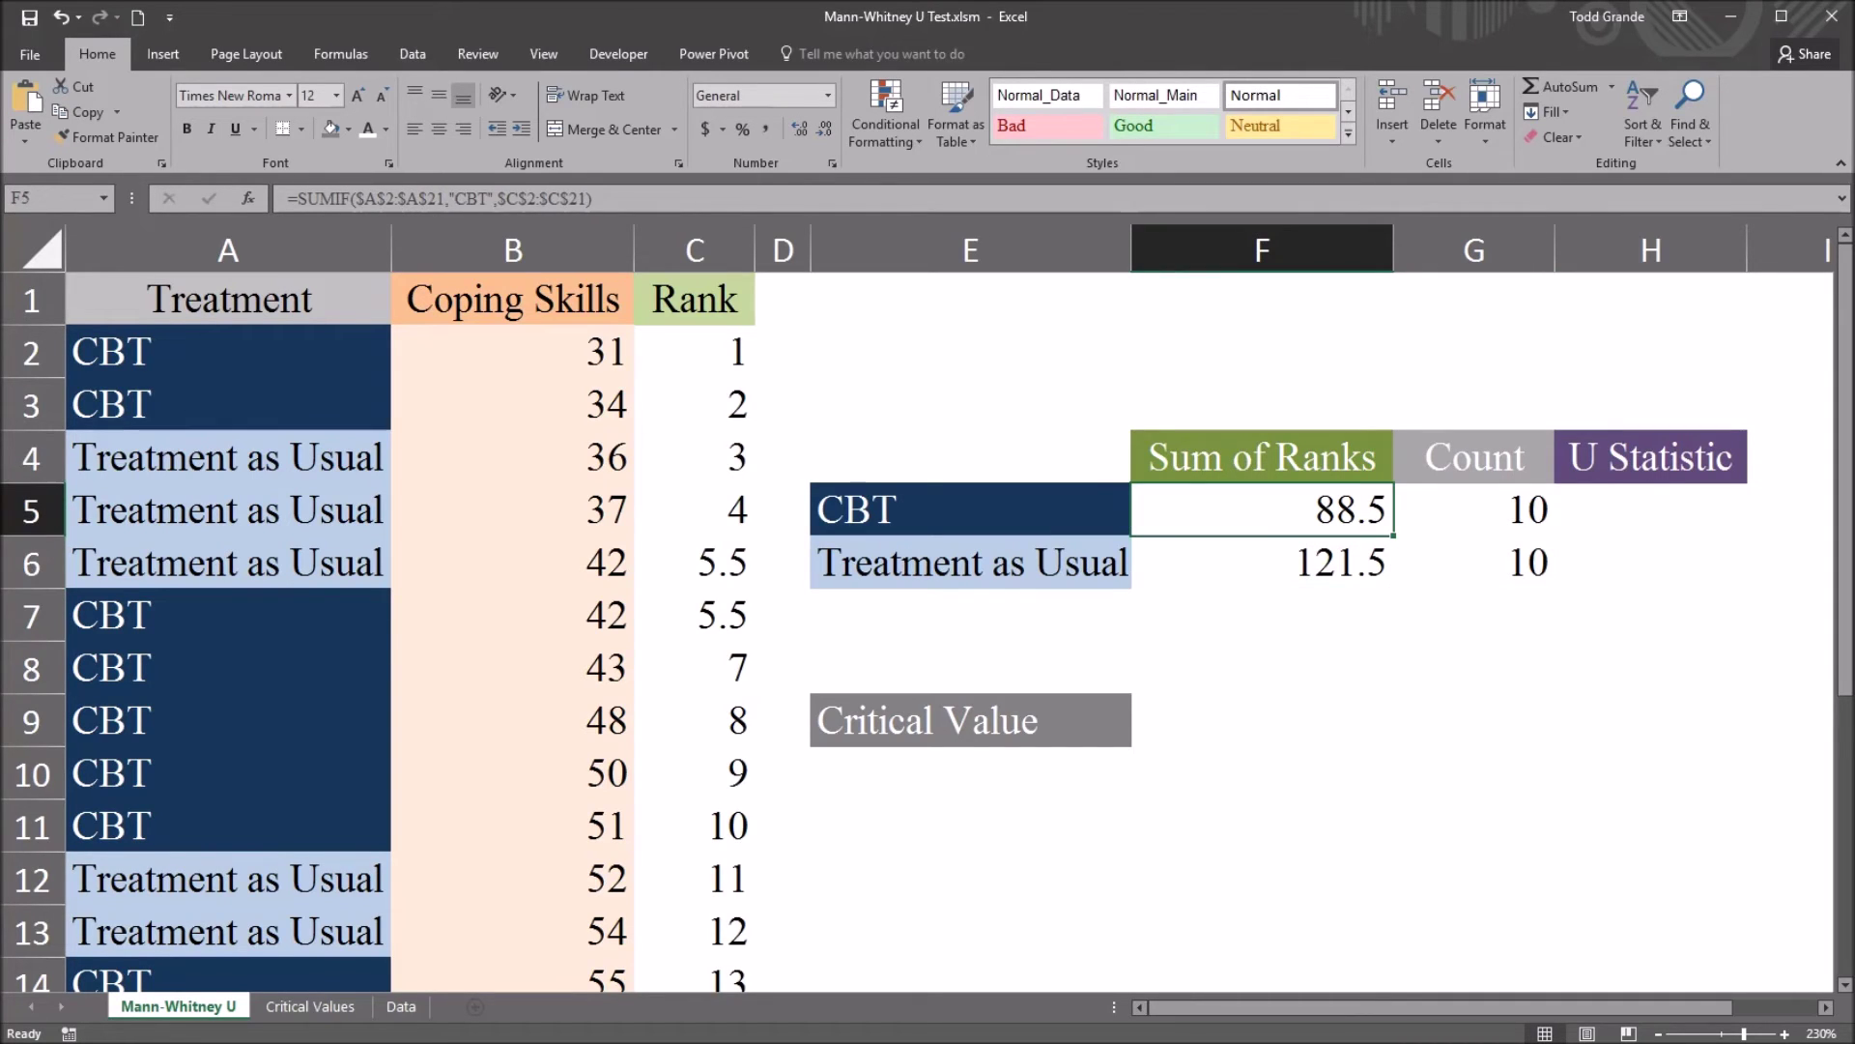
click(1650, 510)
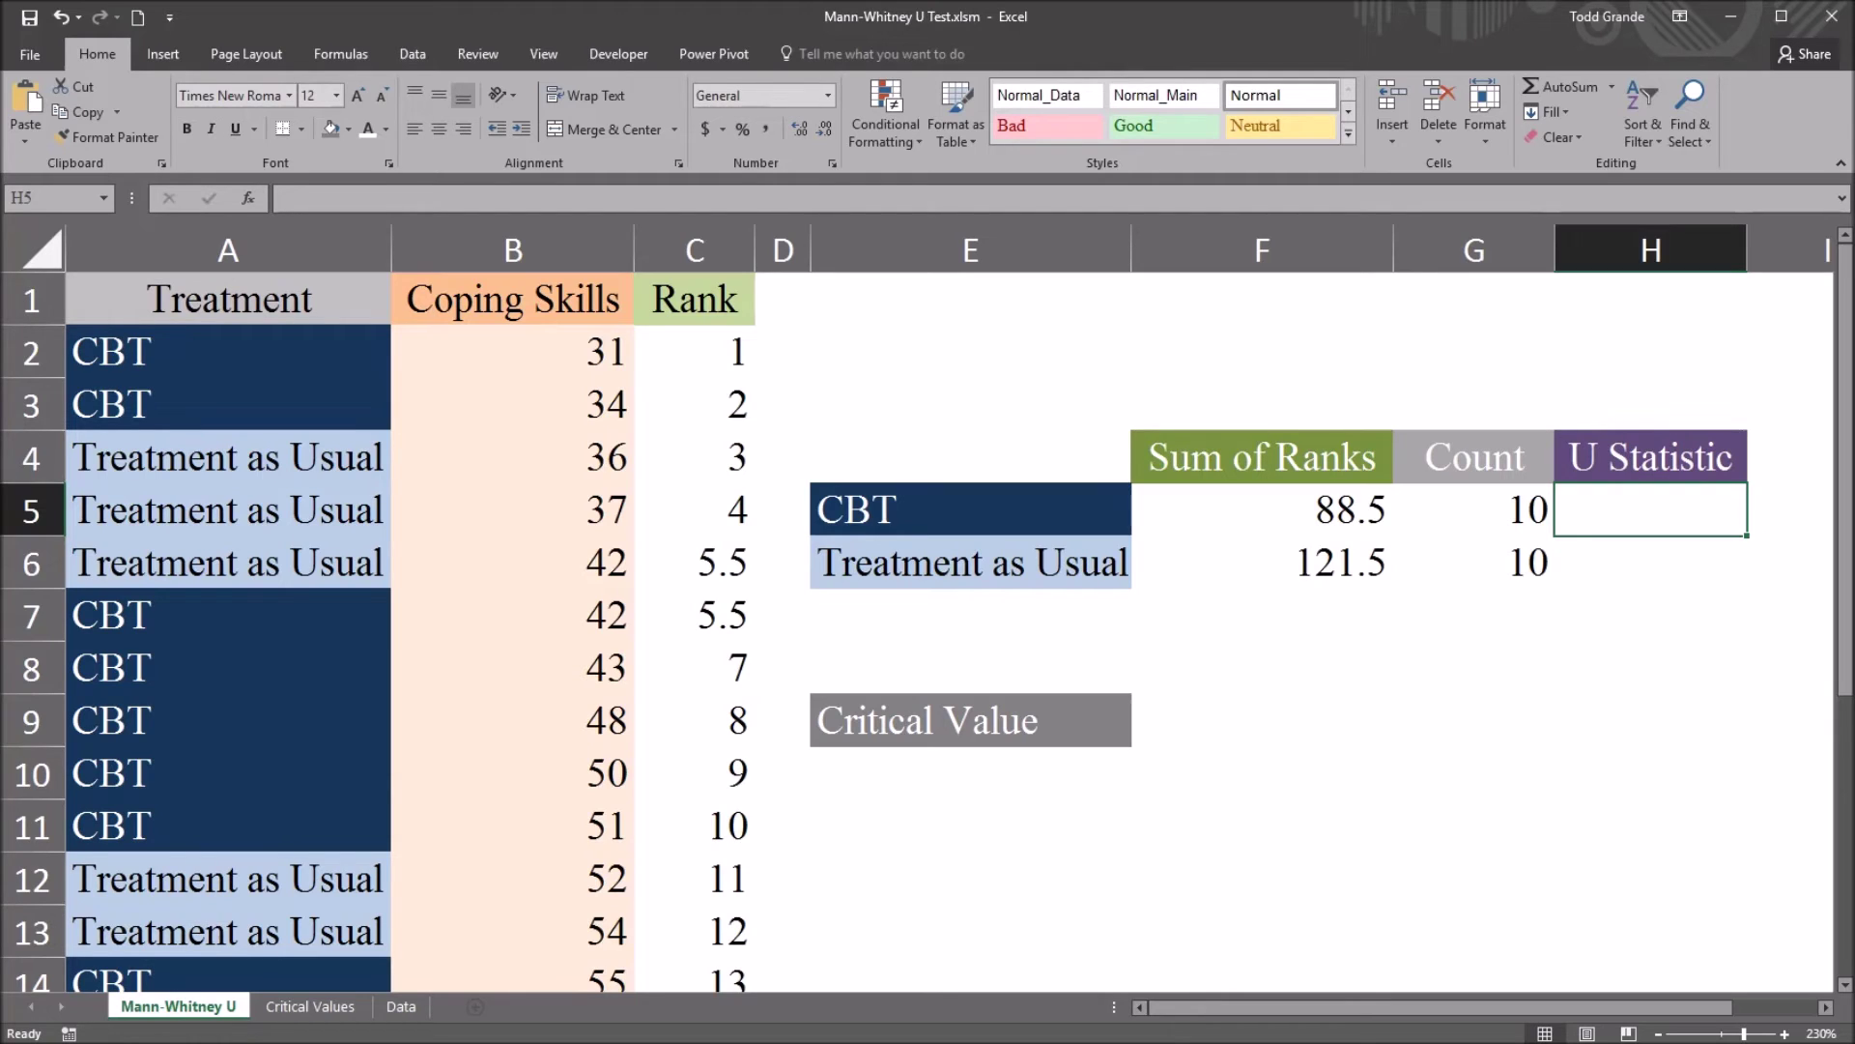
click(1650, 562)
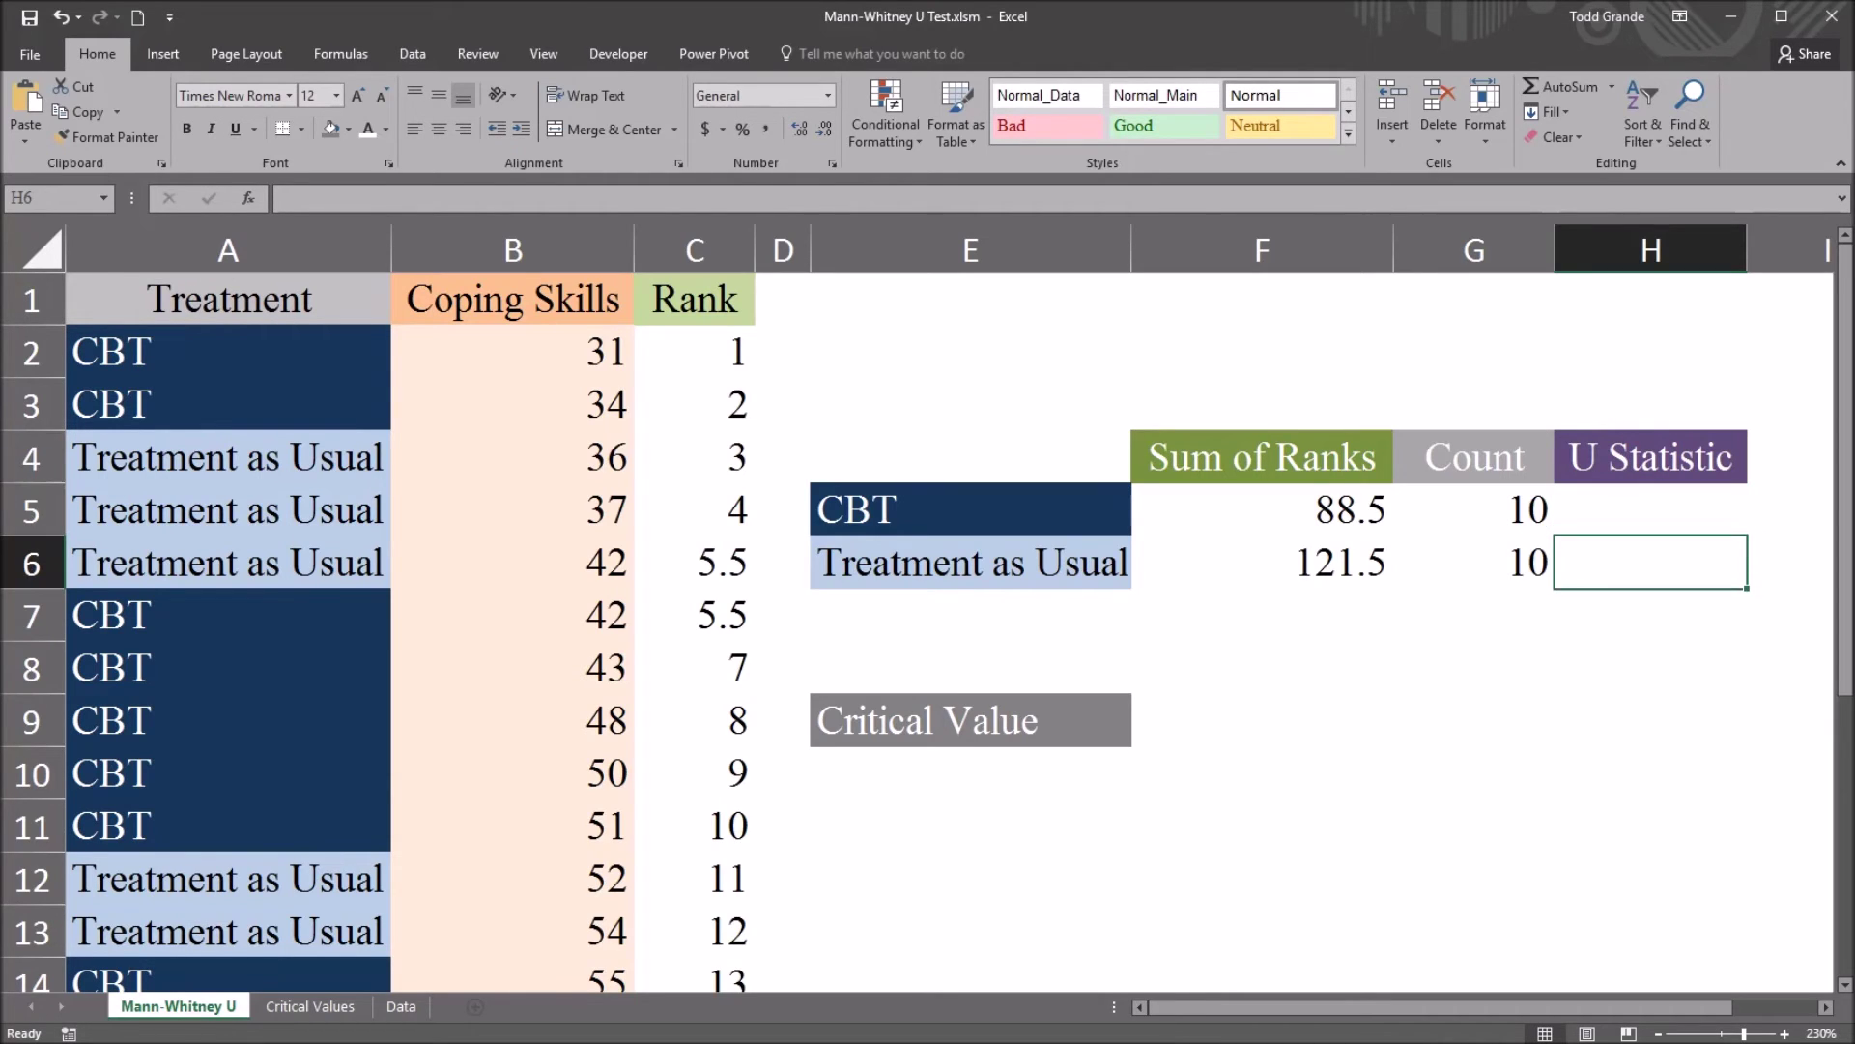
Enter =F5-(G5*(G5+1))/2 in H5 to calculate the U statistic for the CBT group.
click(1649, 509)
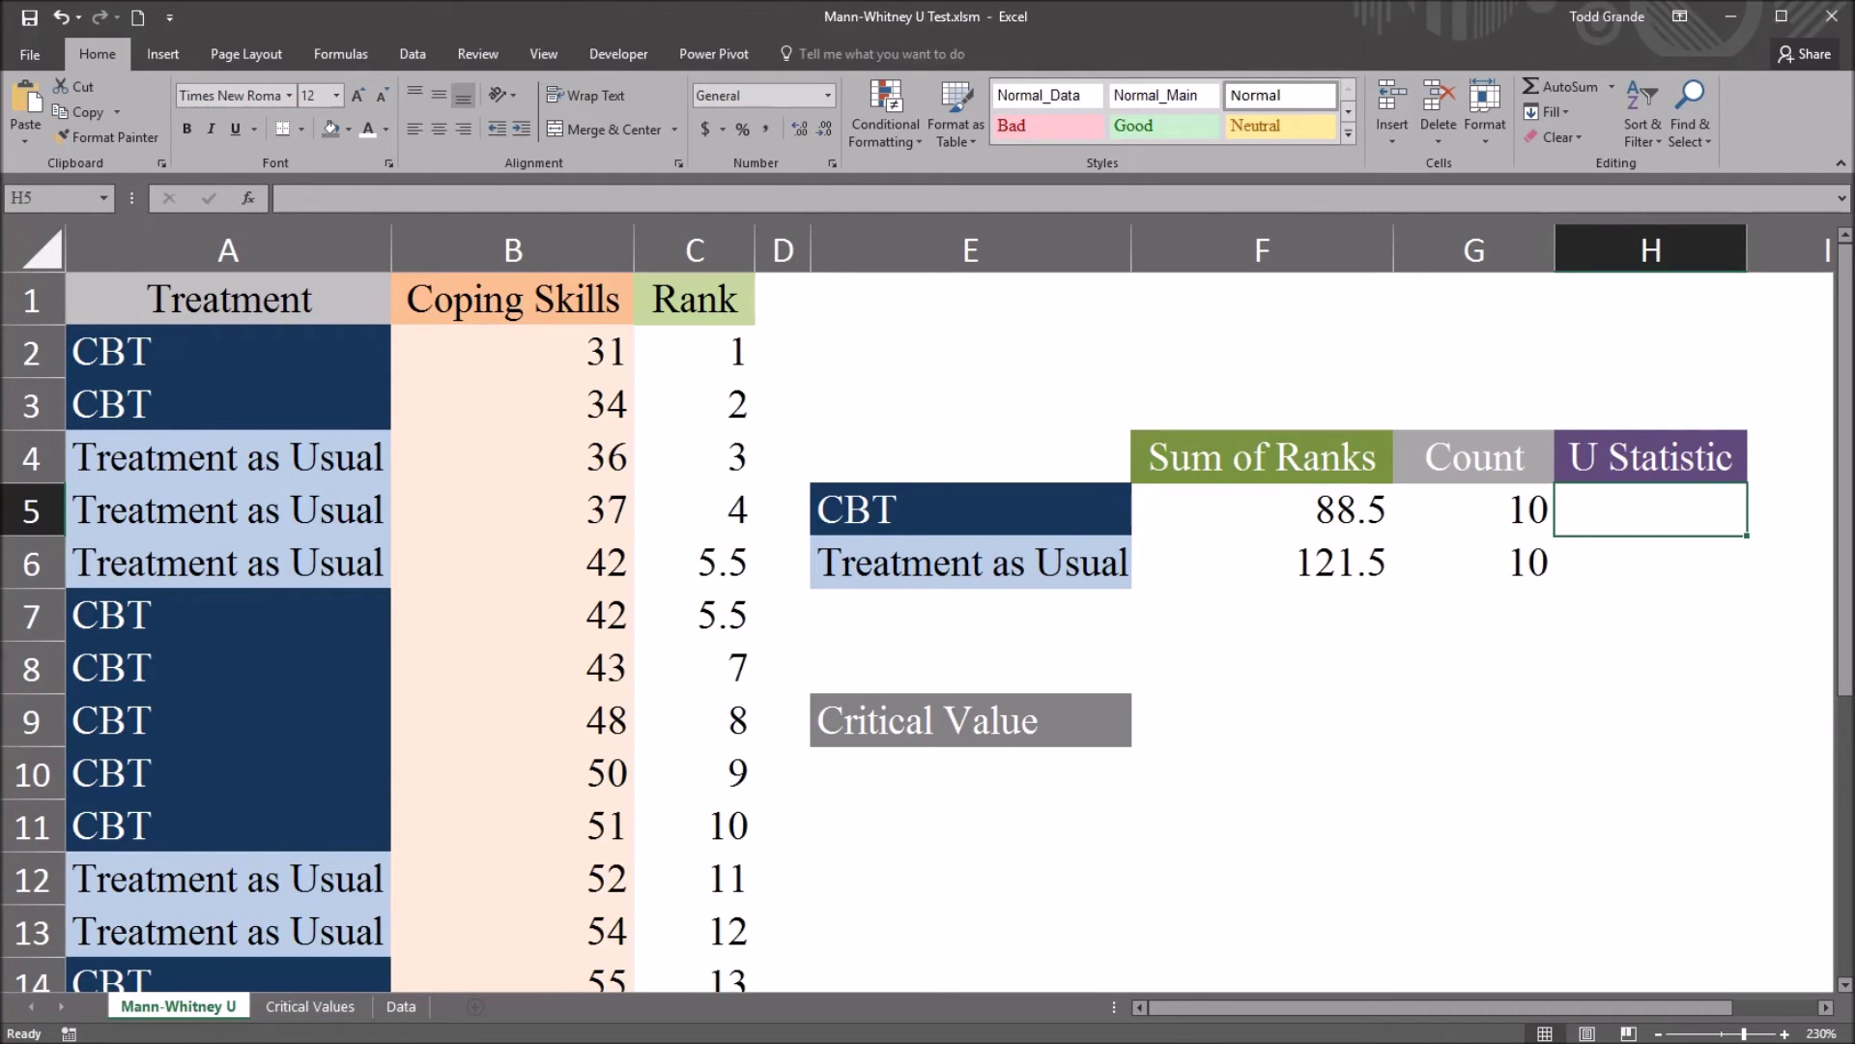
text(=)
key(Left)
key(Left)
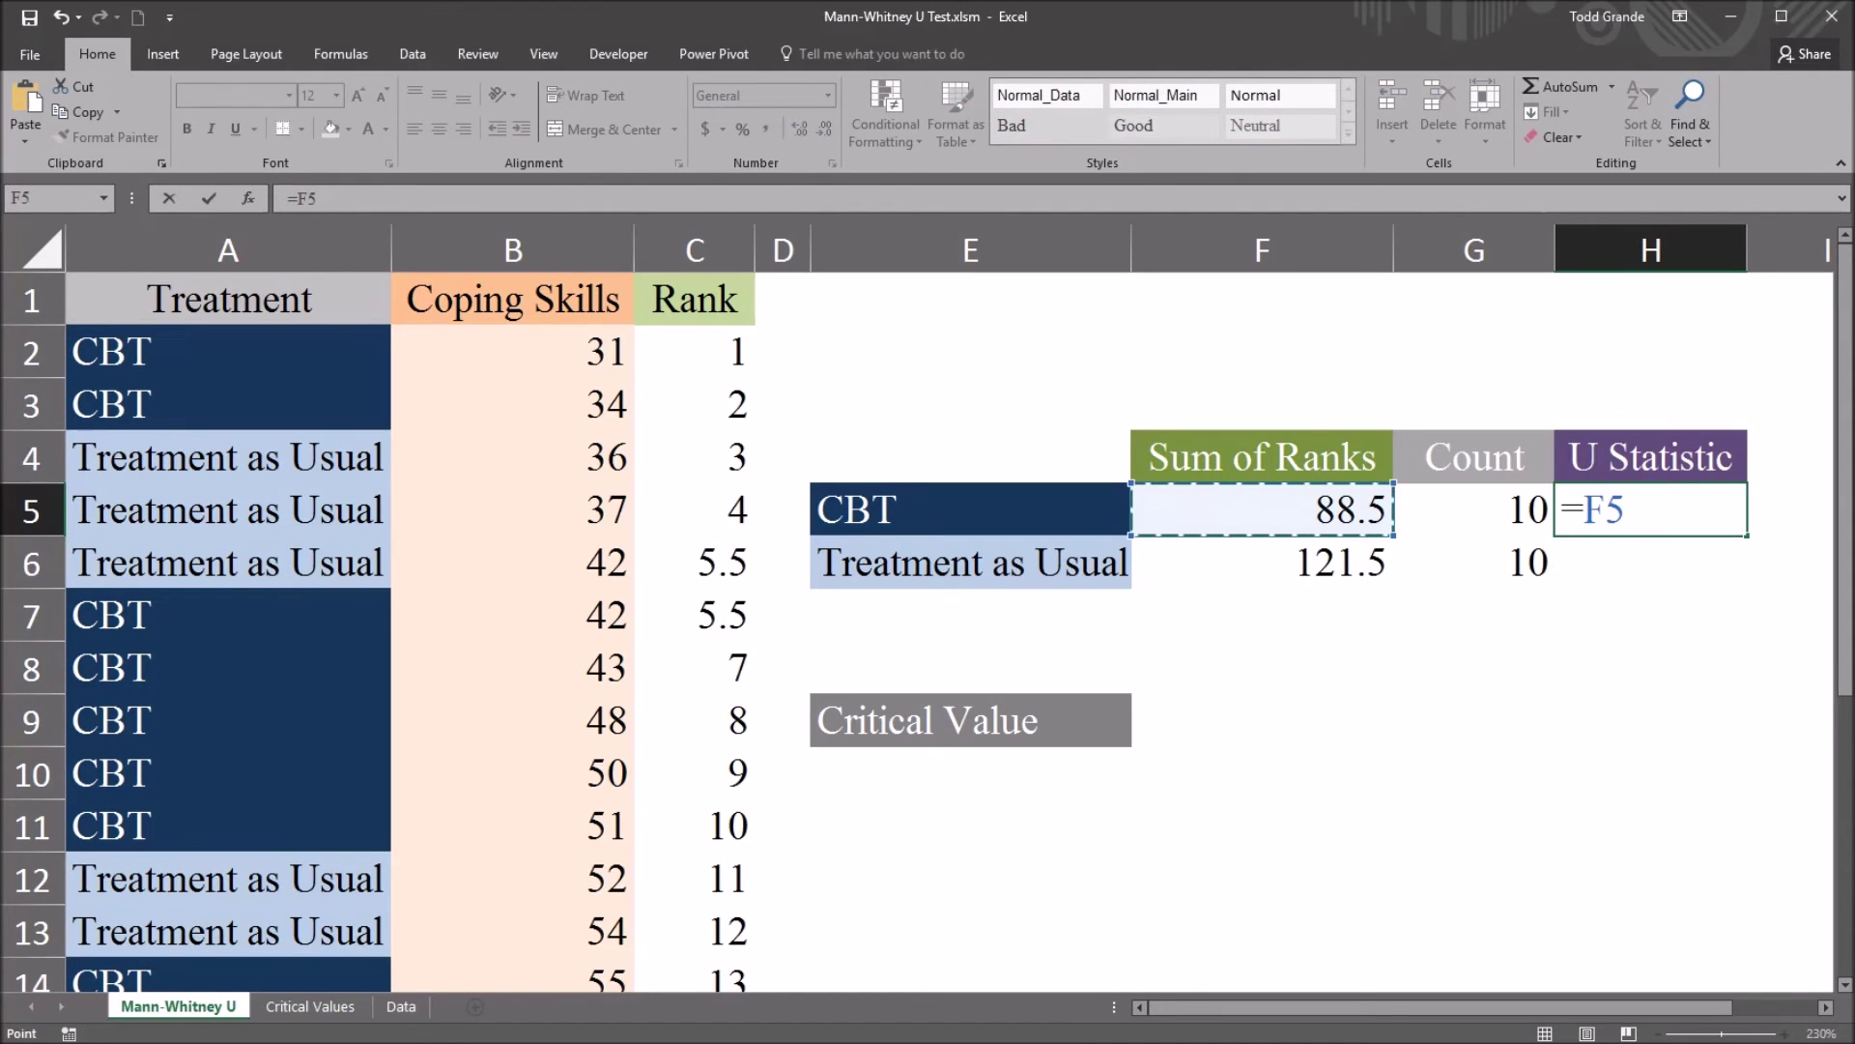
text(-)
text(()
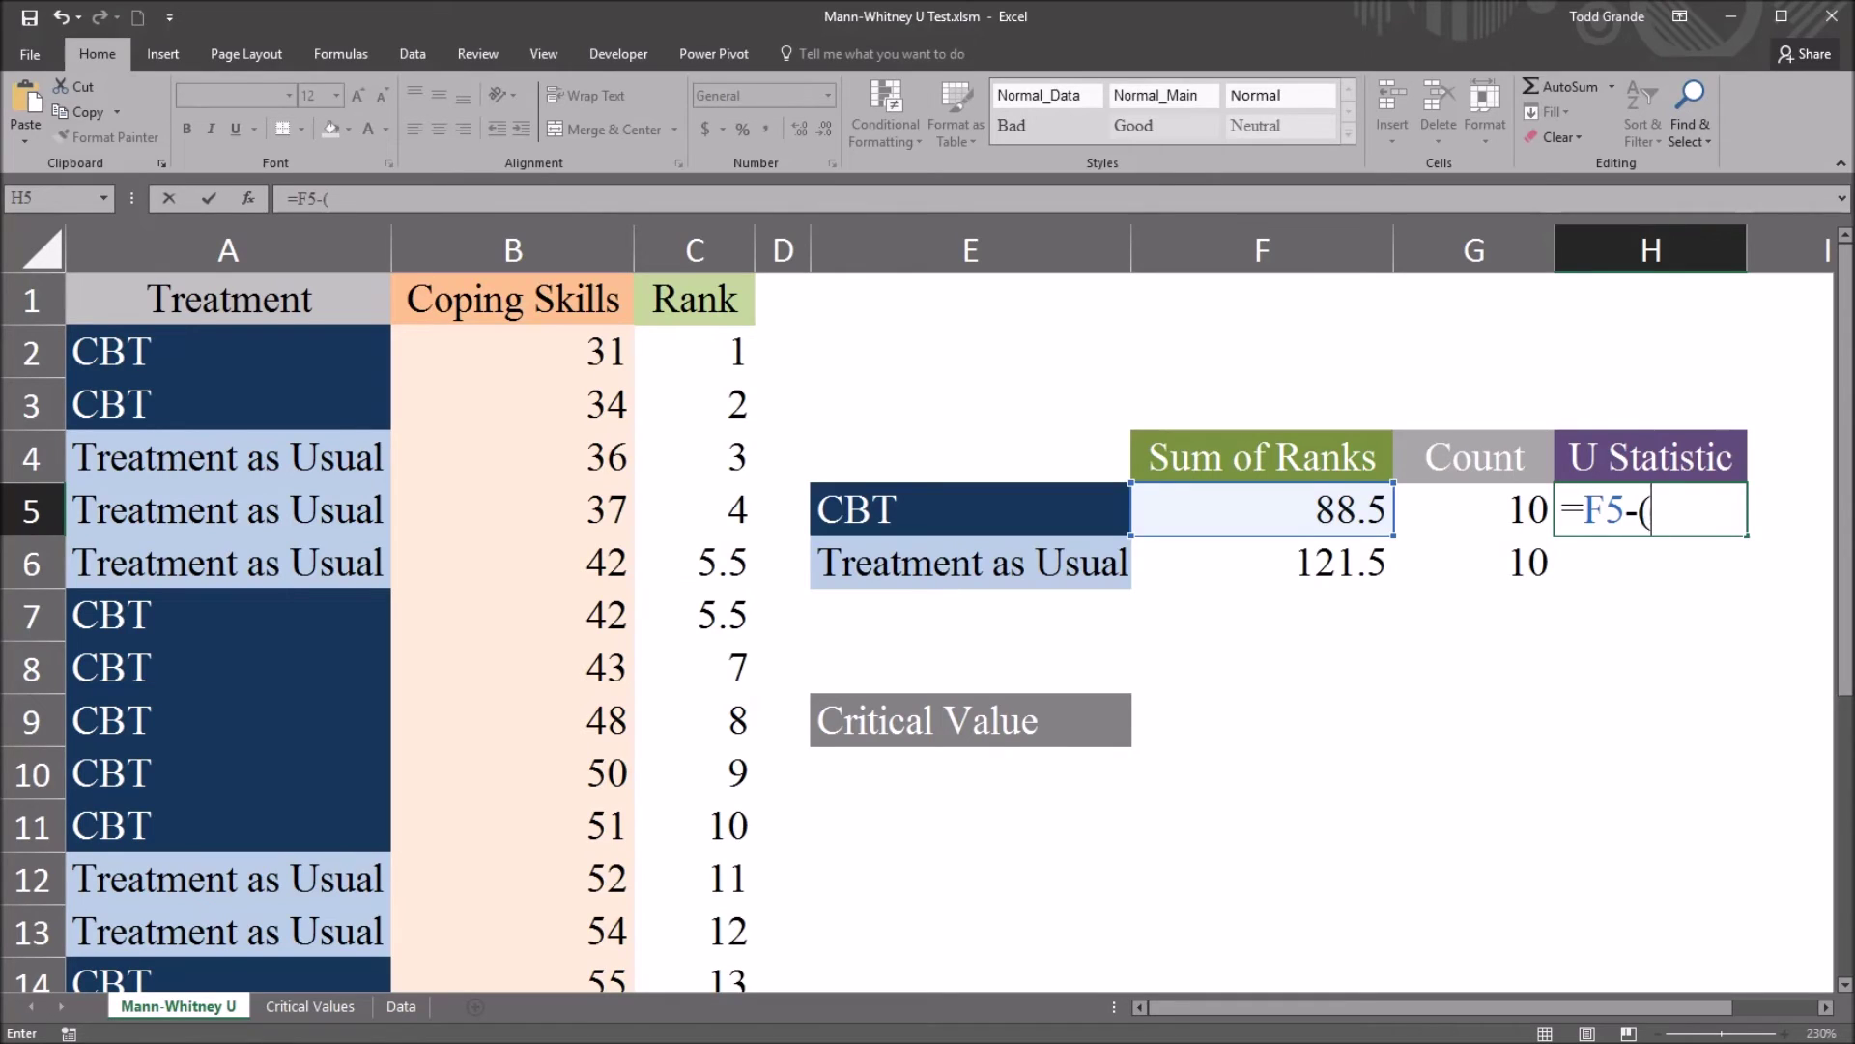
click(1474, 509)
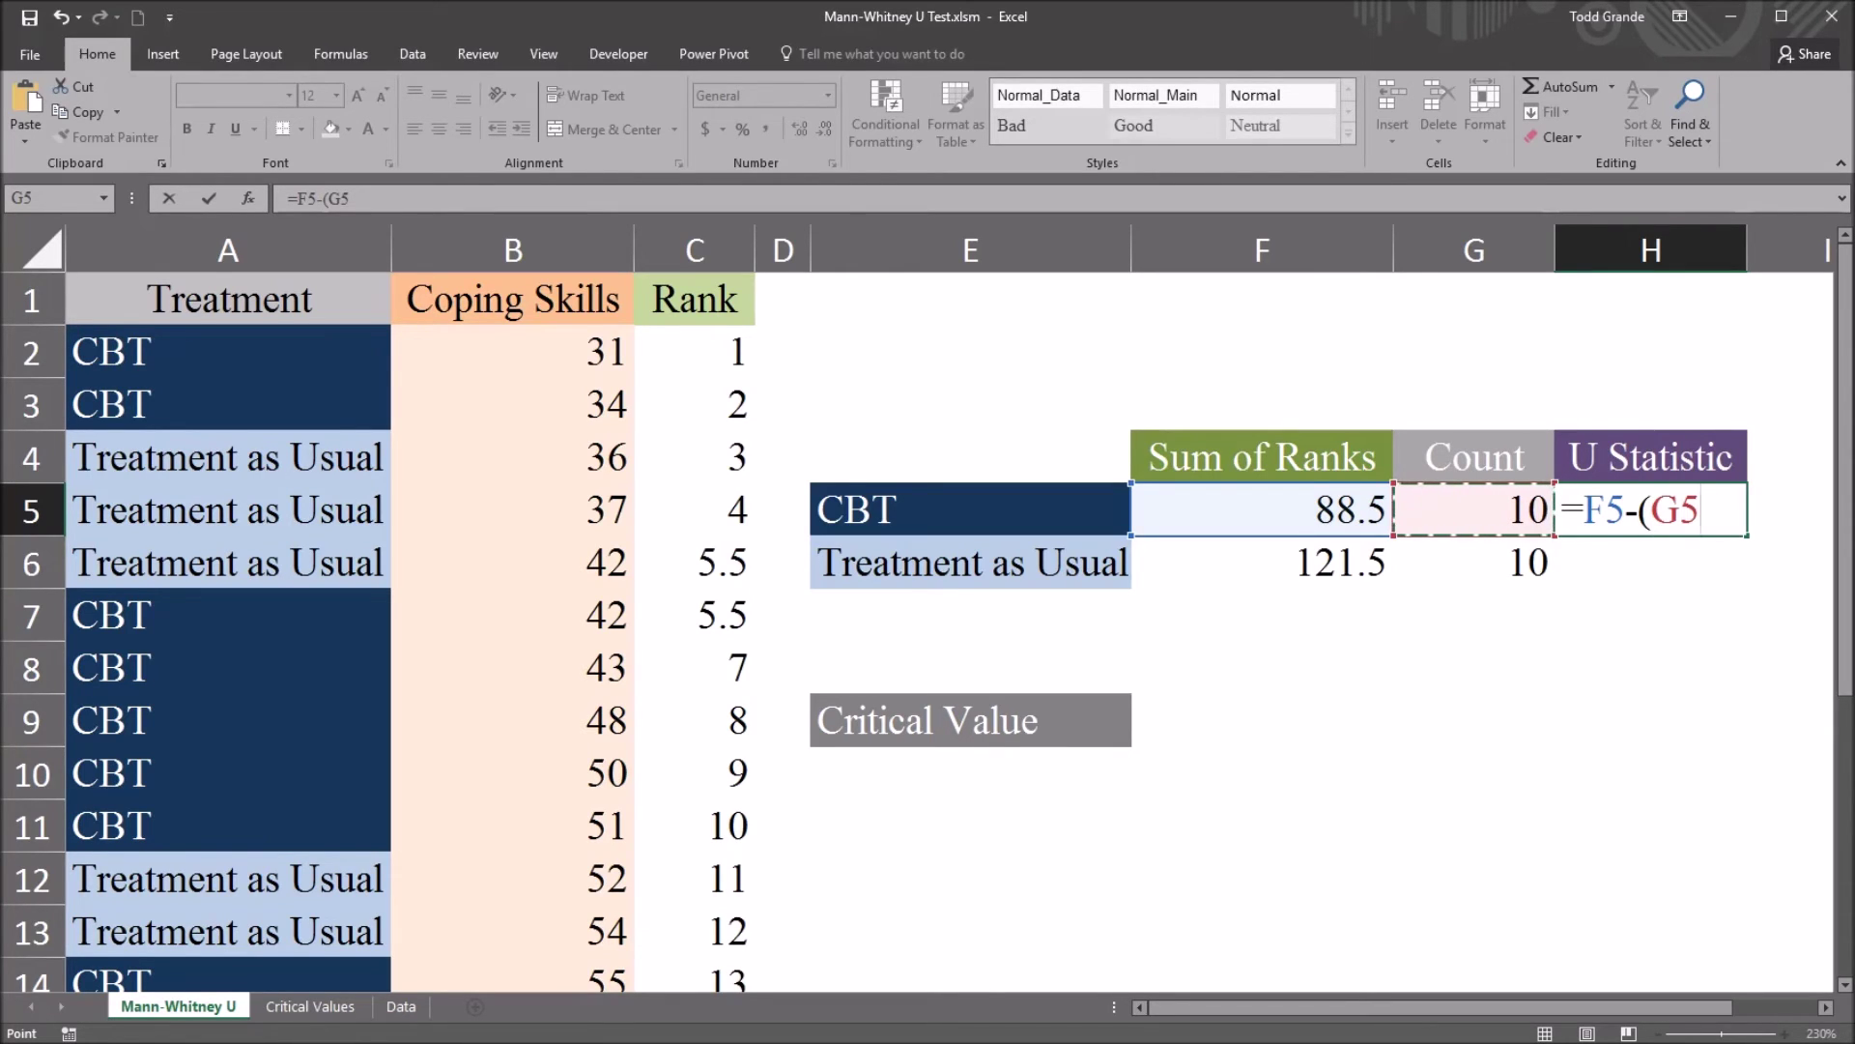
text(*()
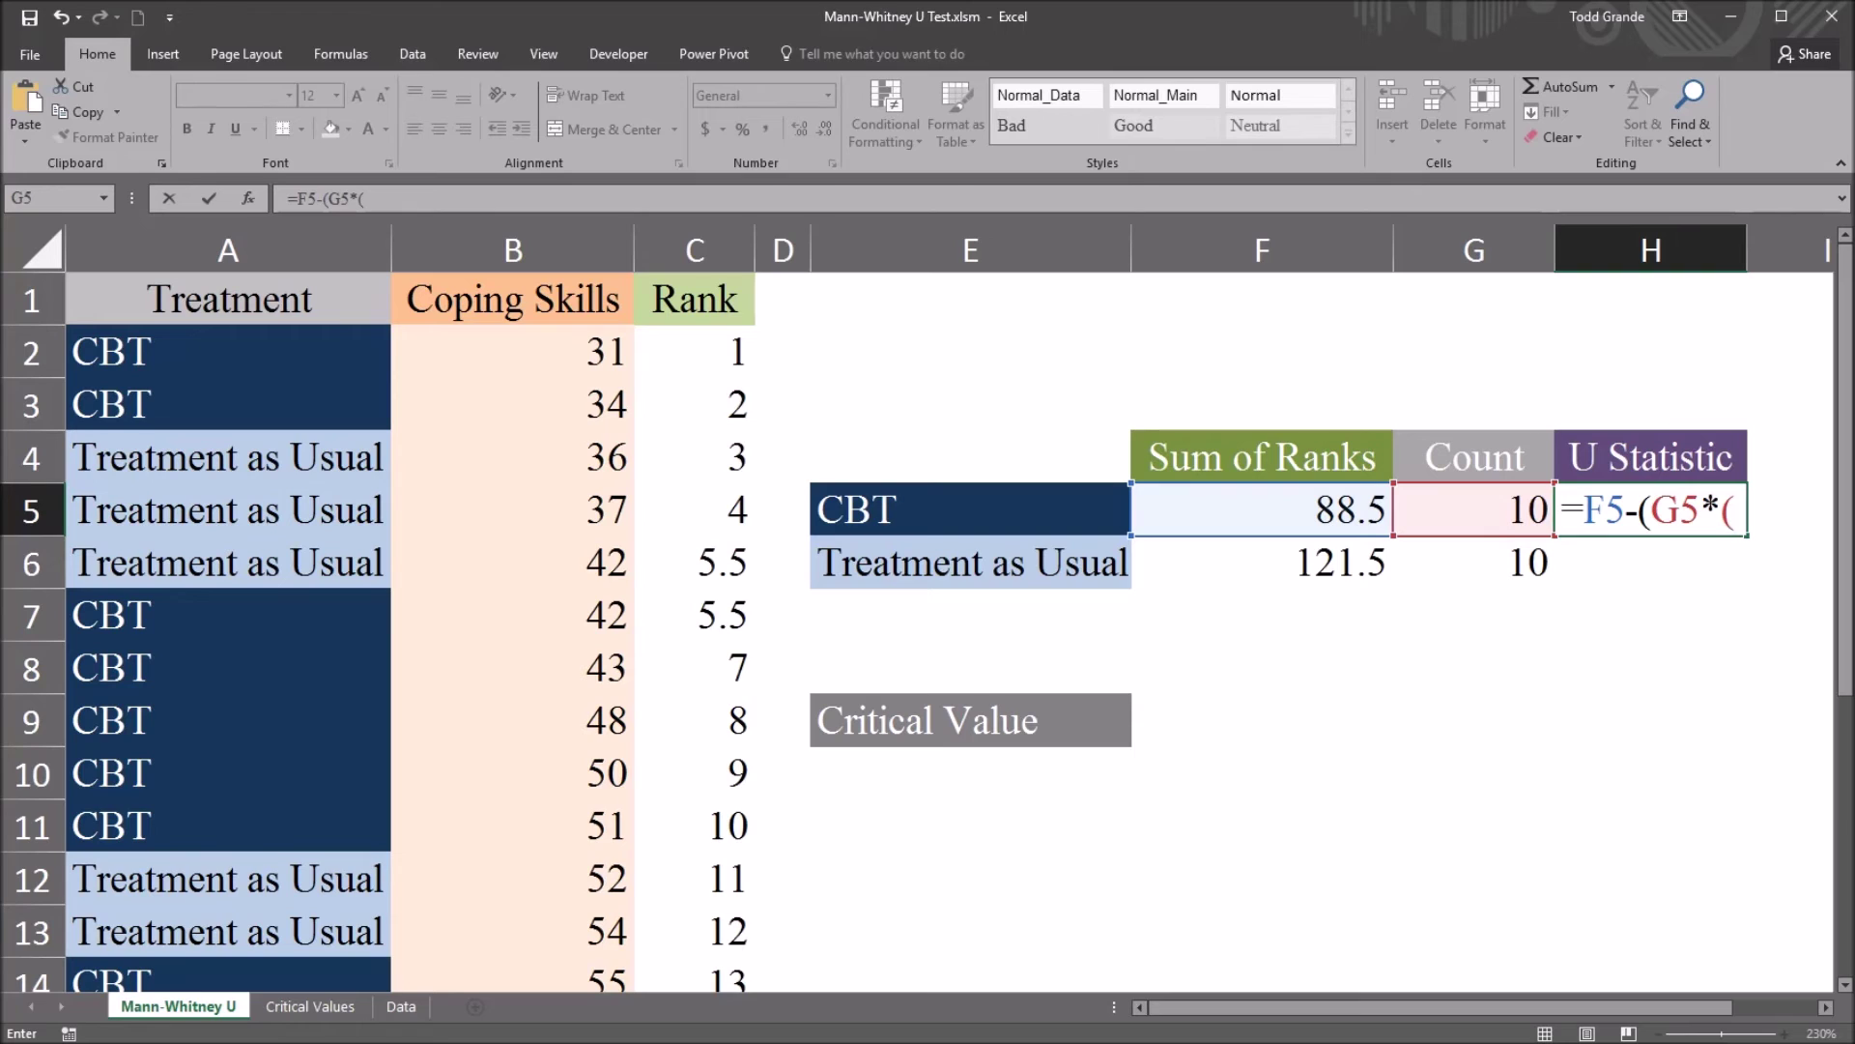
key(Left)
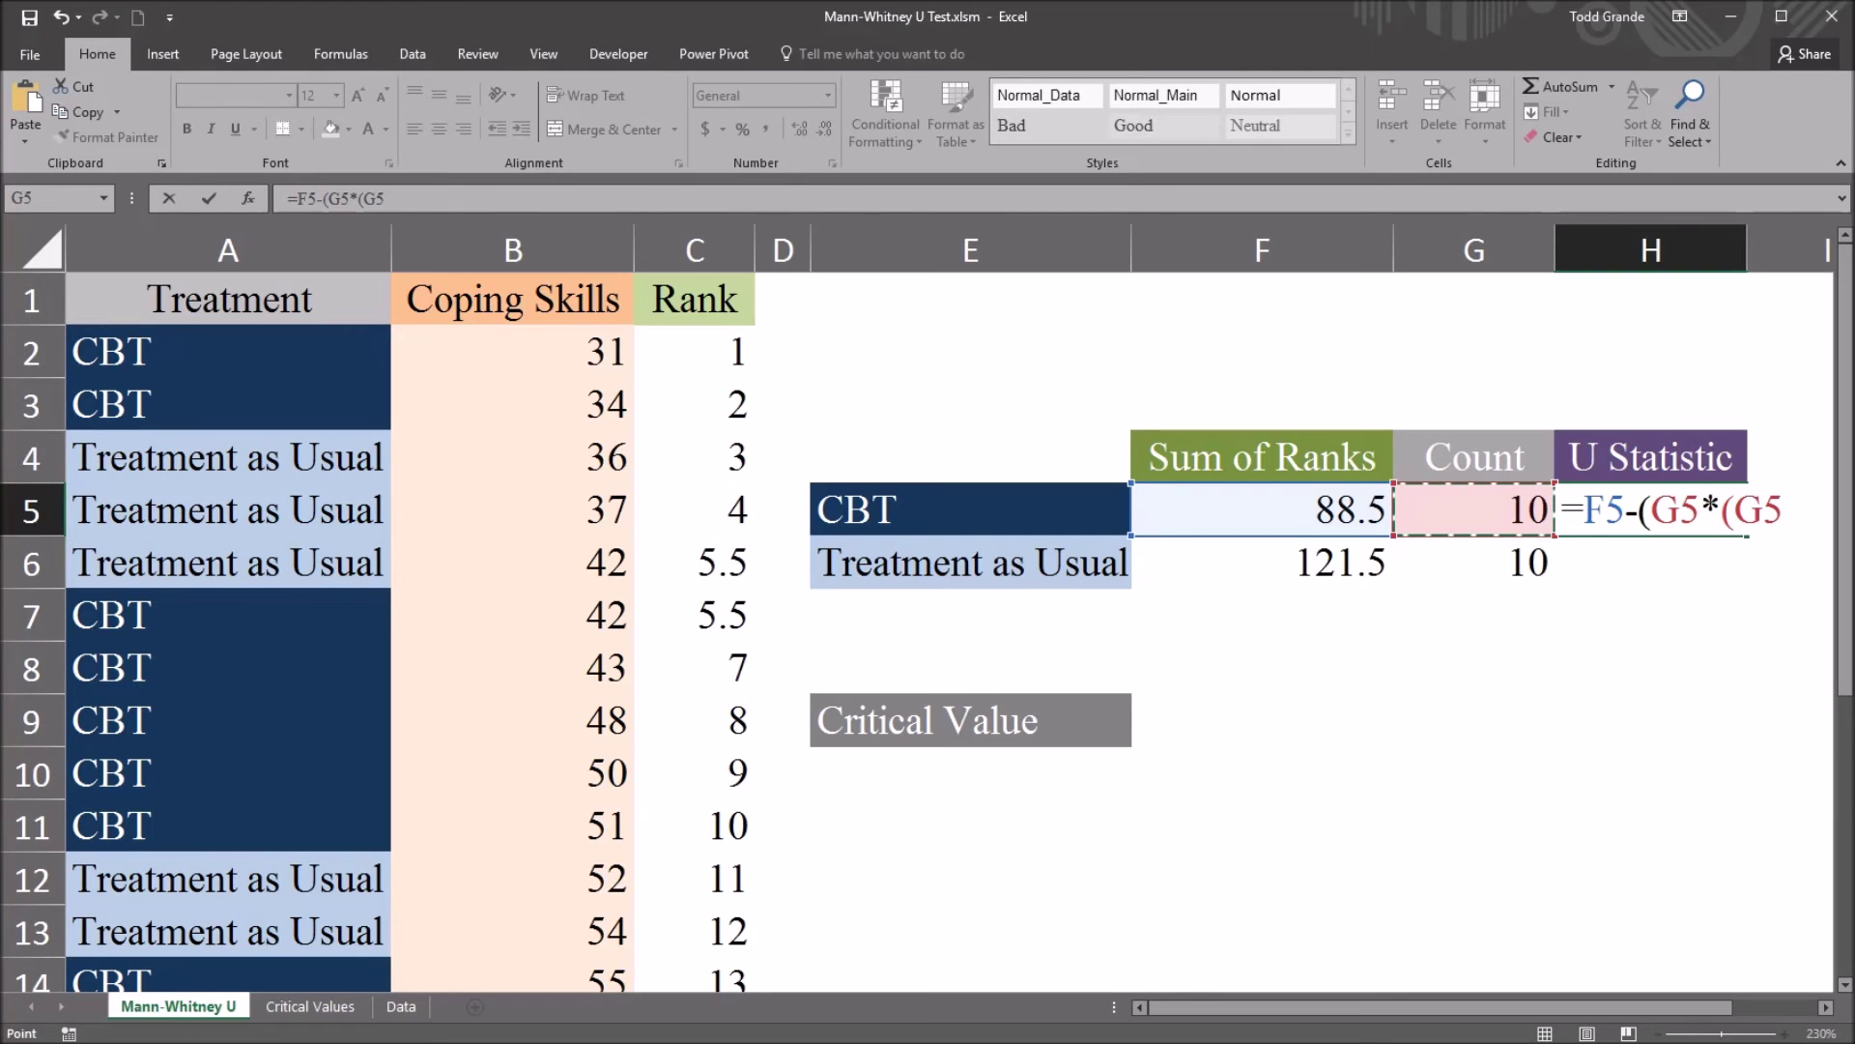
text(+1)))
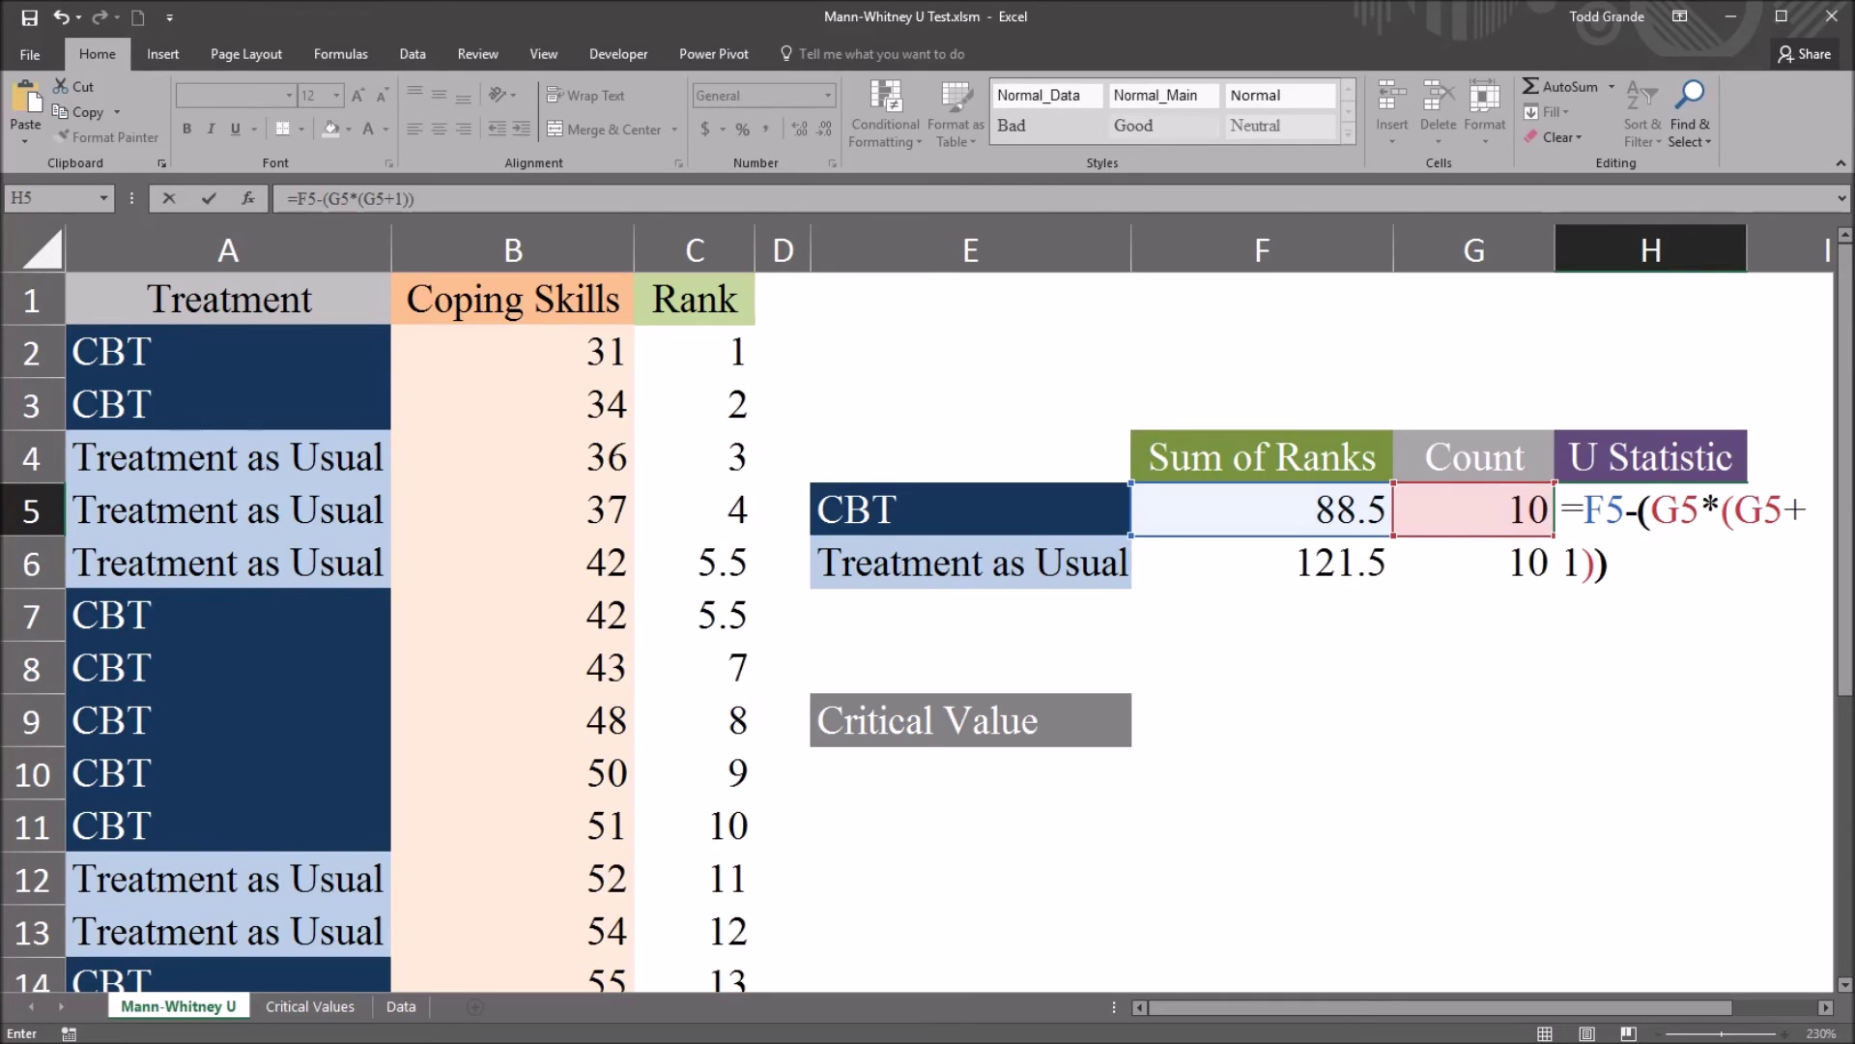
text(/2)
key(ctrl+Return)
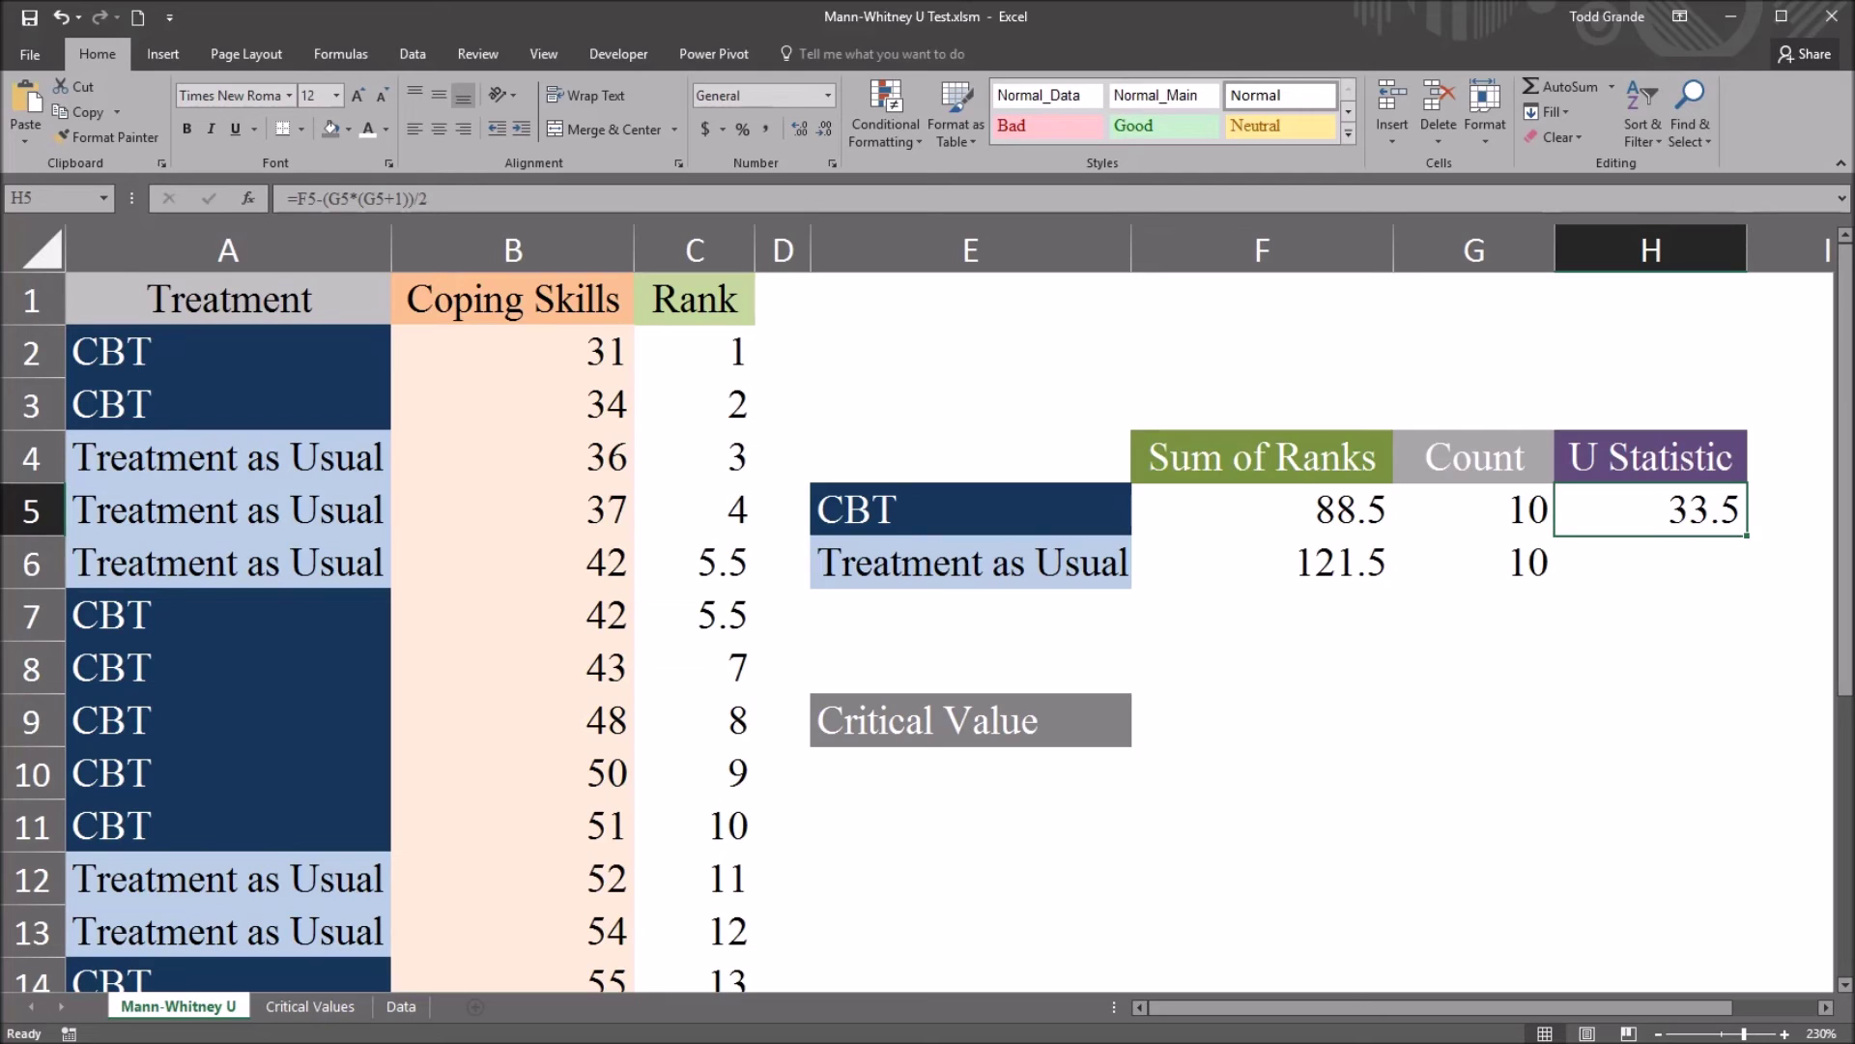
Fill the U statistic formula from H5 down to H6 and compare the two groups' U values.
drag(1747, 534, 1739, 578)
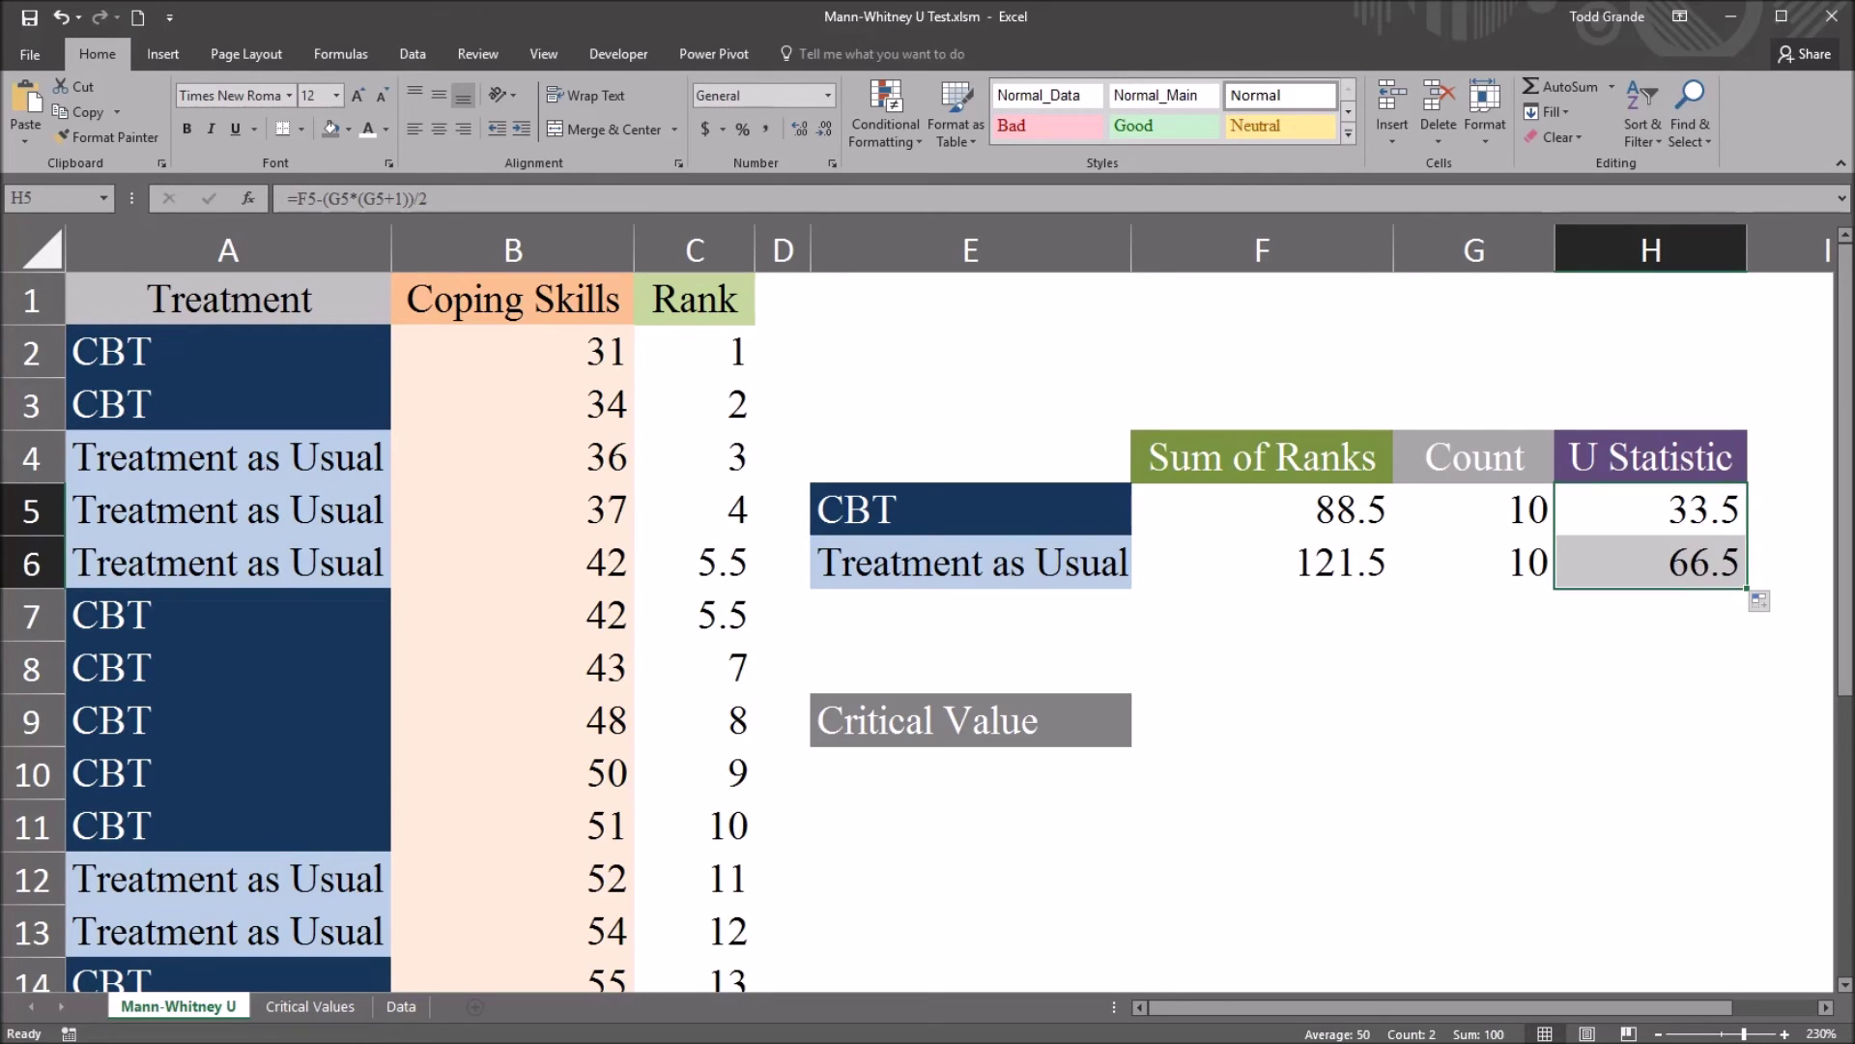
click(1649, 563)
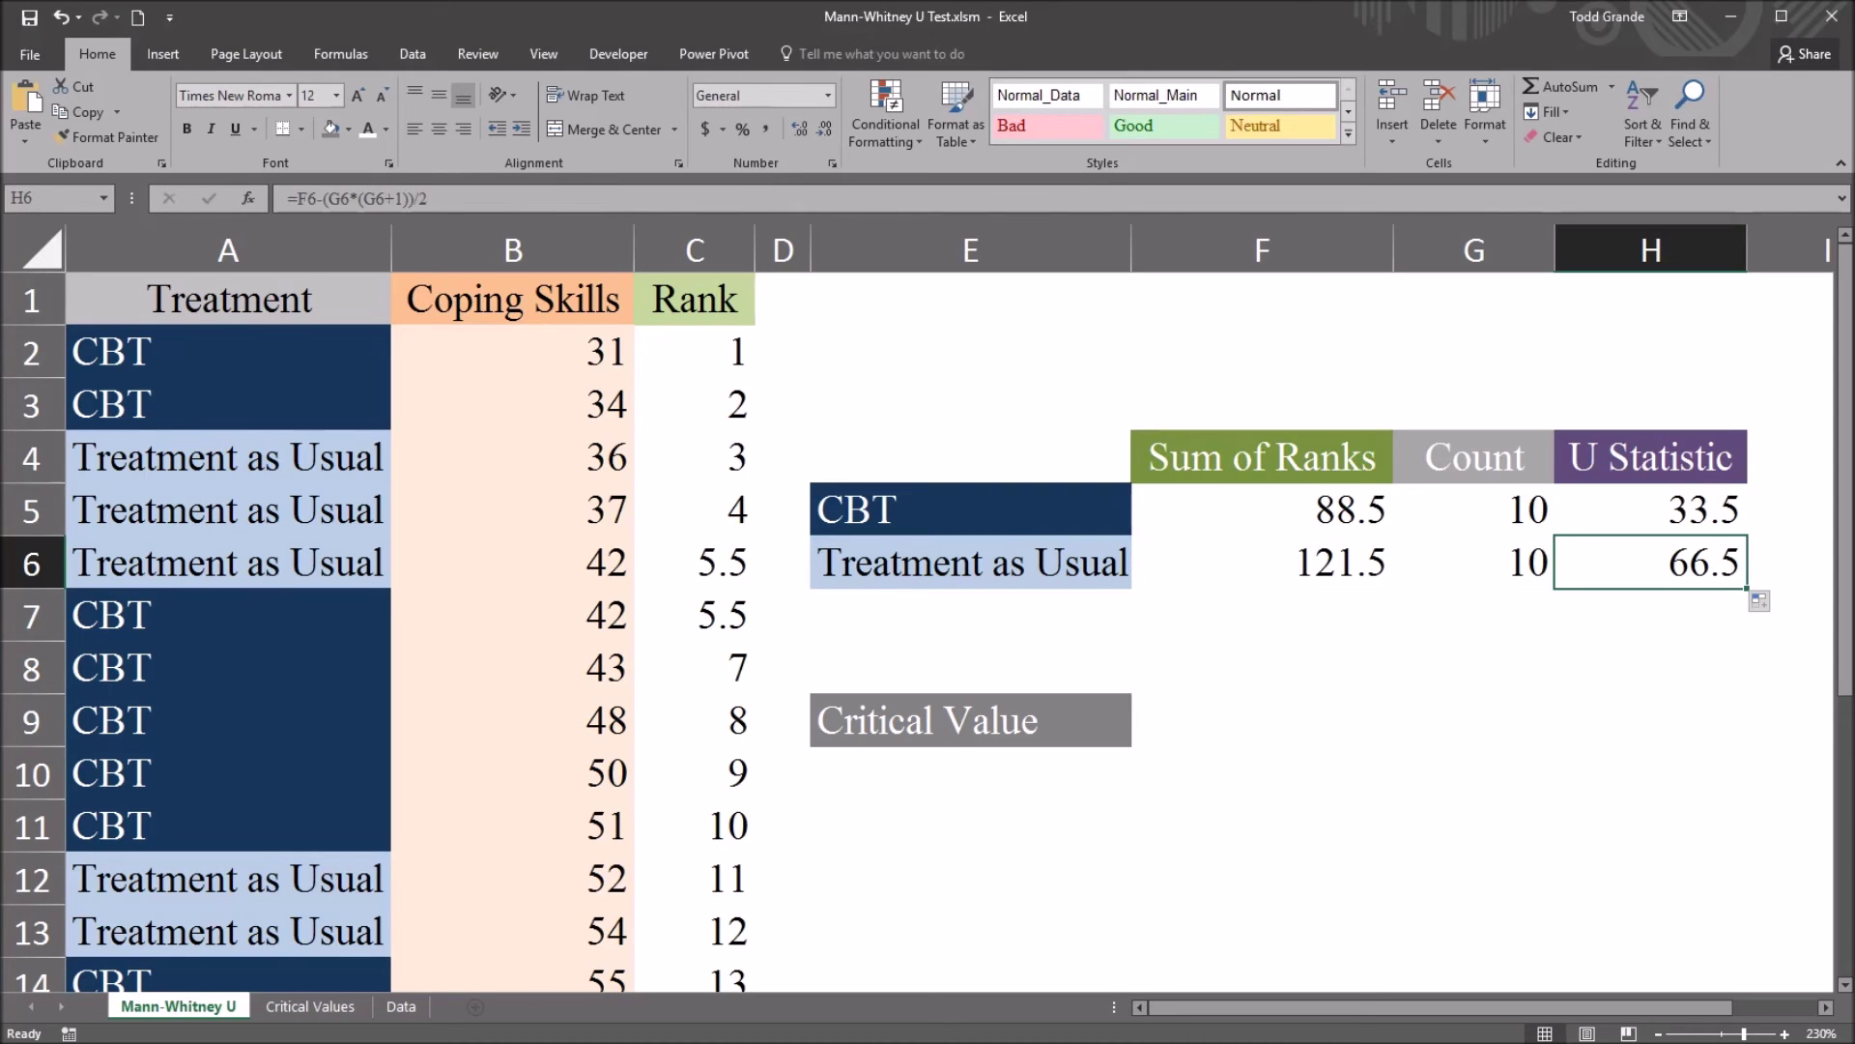
key(Up)
key(Down)
key(Up)
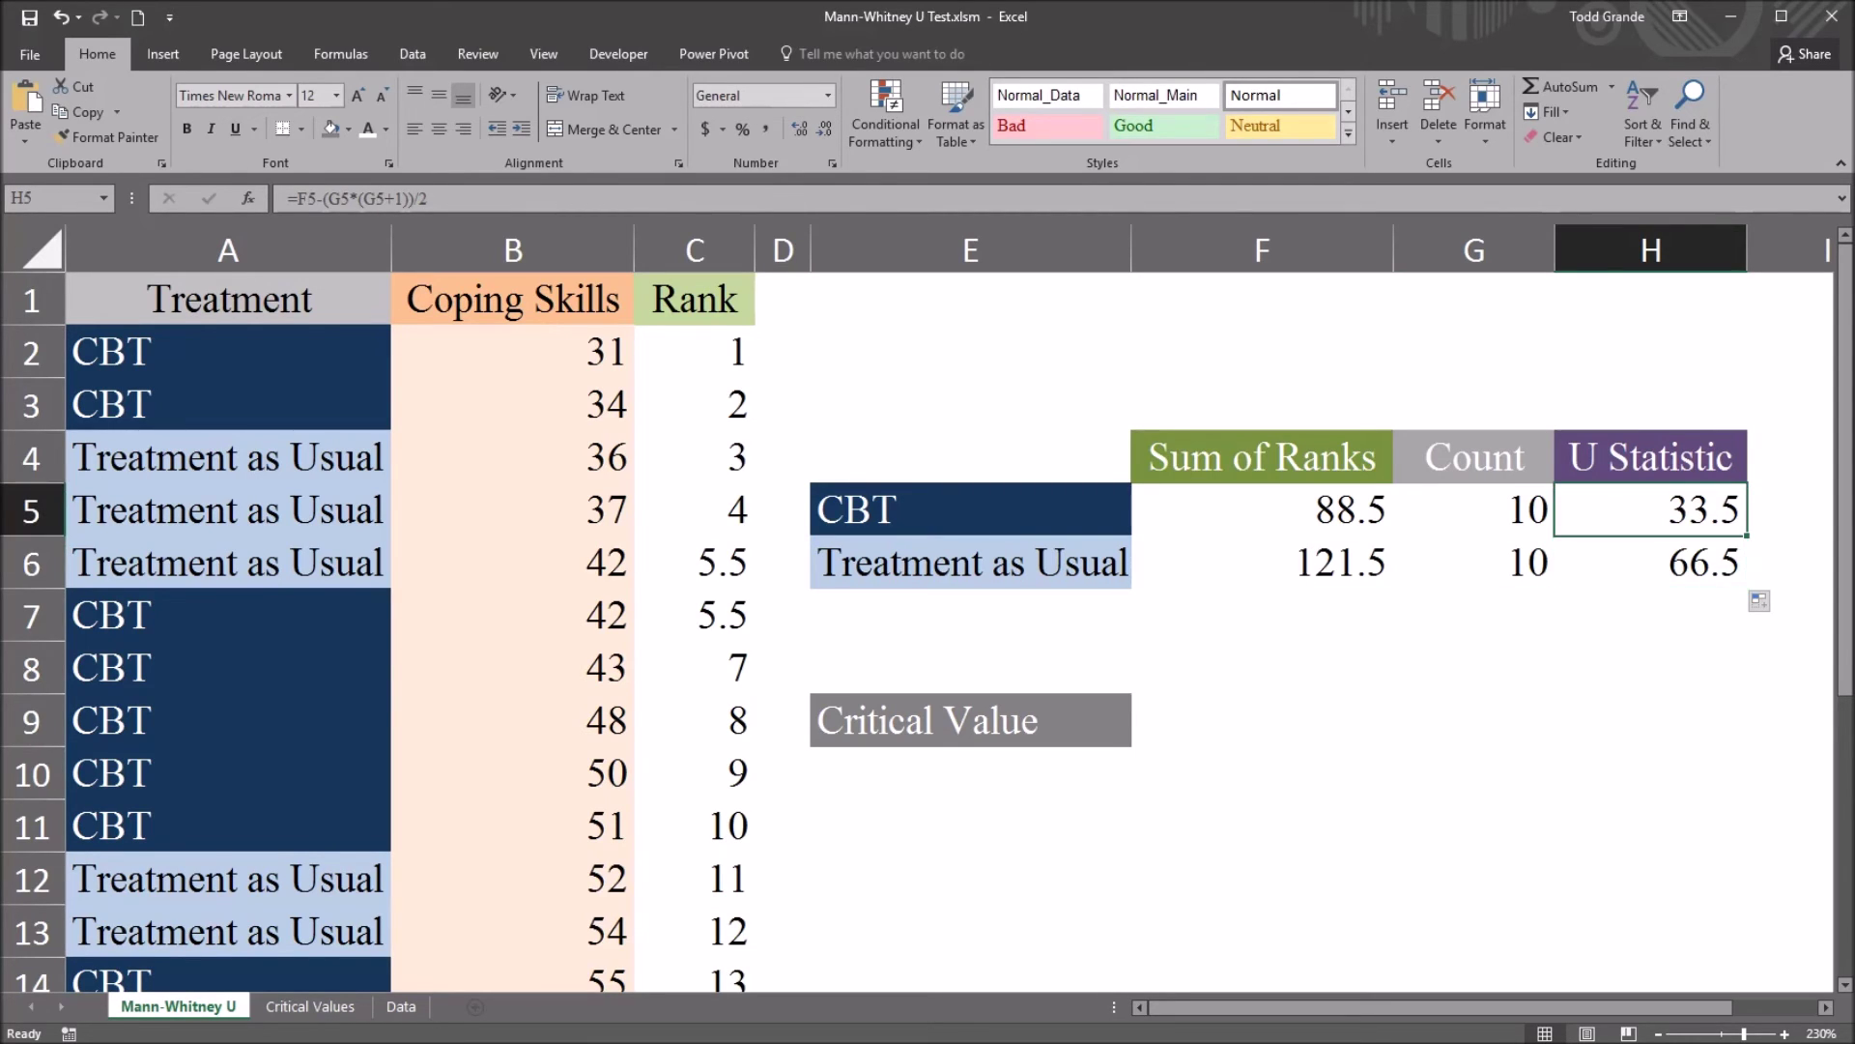
key(Down)
key(Up)
key(Down)
key(Up)
Examine the group-size headings in column A and row 1 of the Critical Values sheet.
click(311, 1006)
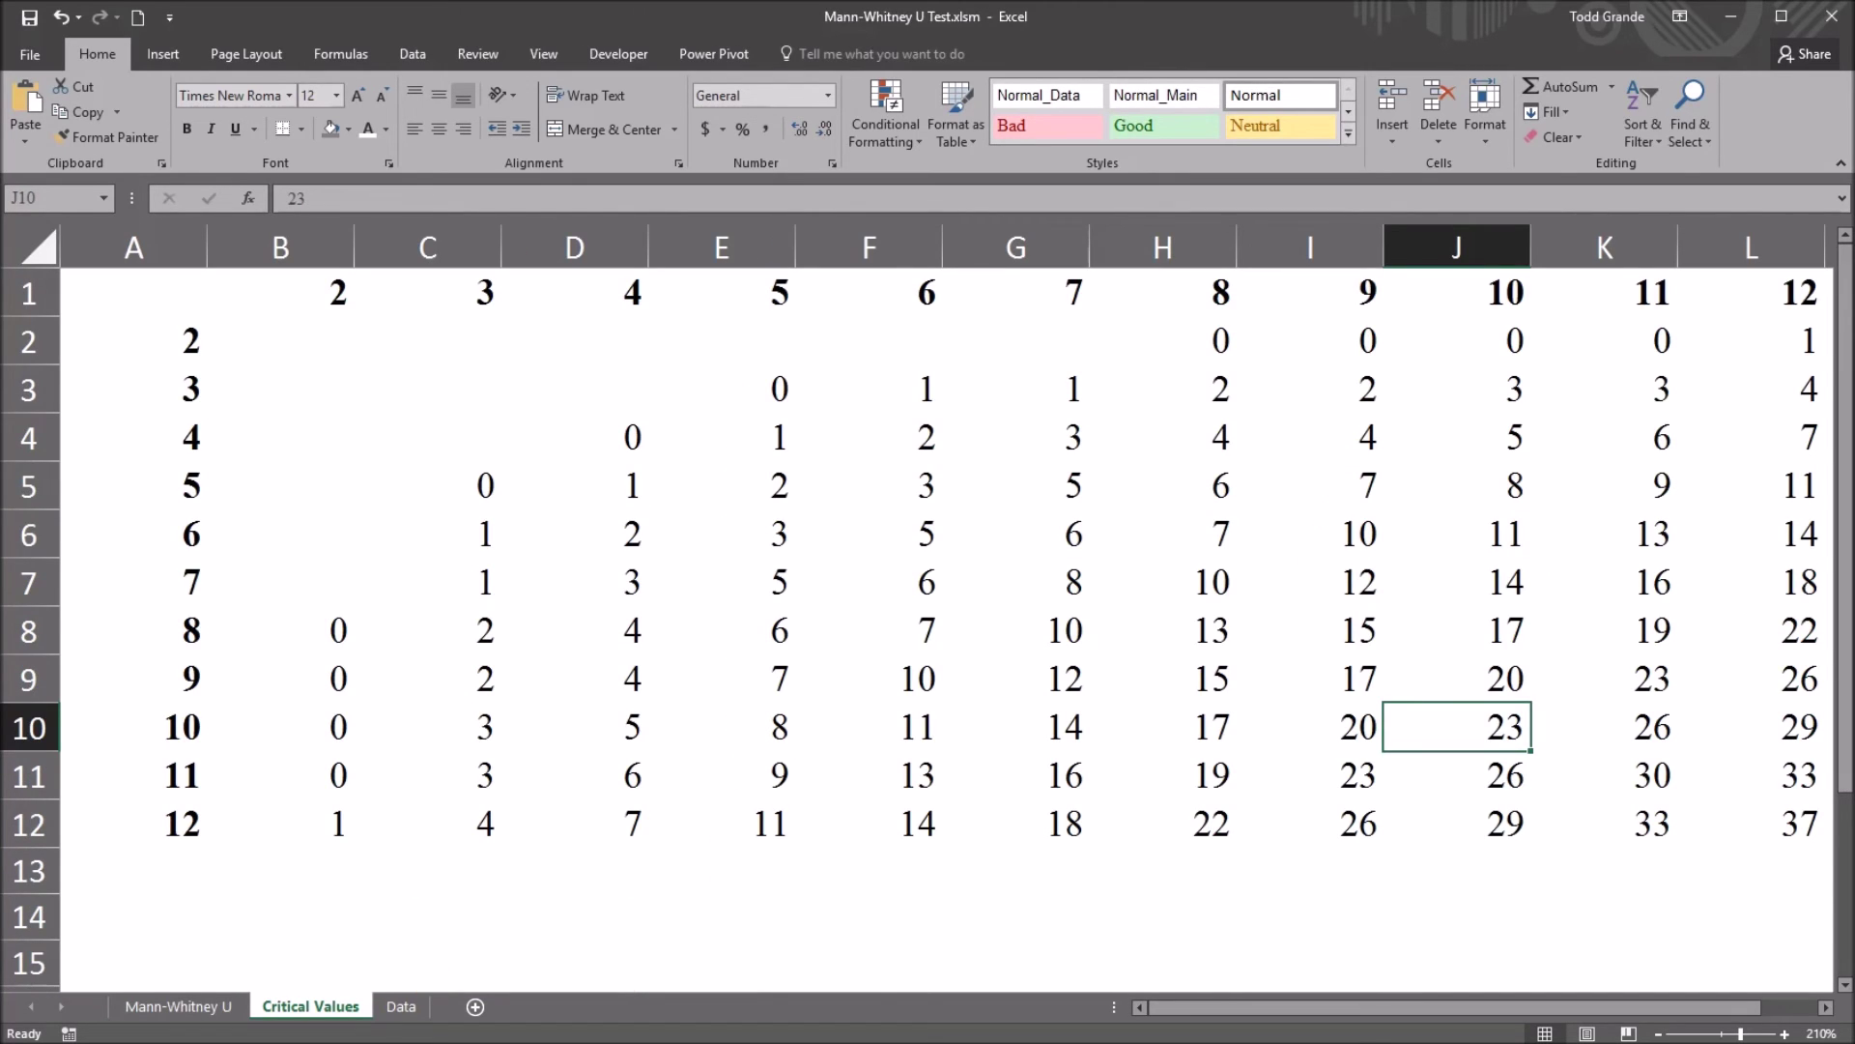
click(574, 870)
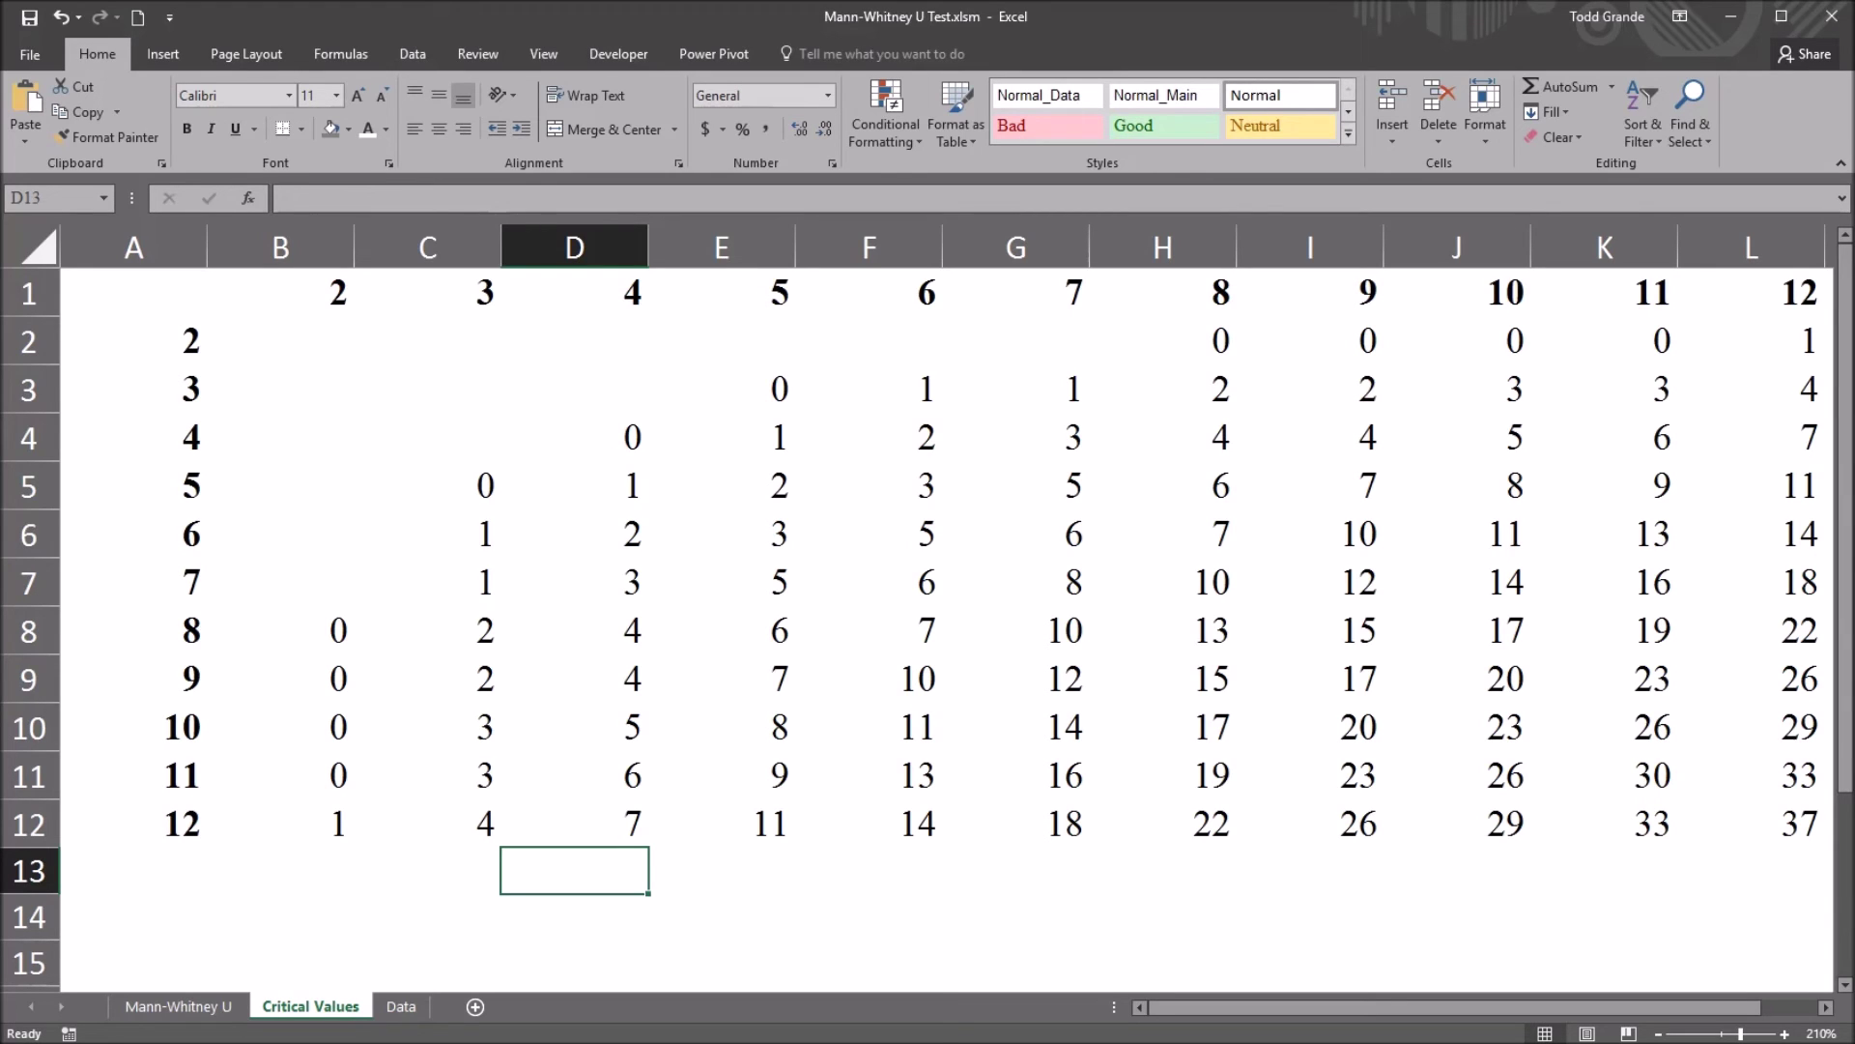
drag(134, 340, 133, 823)
drag(280, 292, 1807, 292)
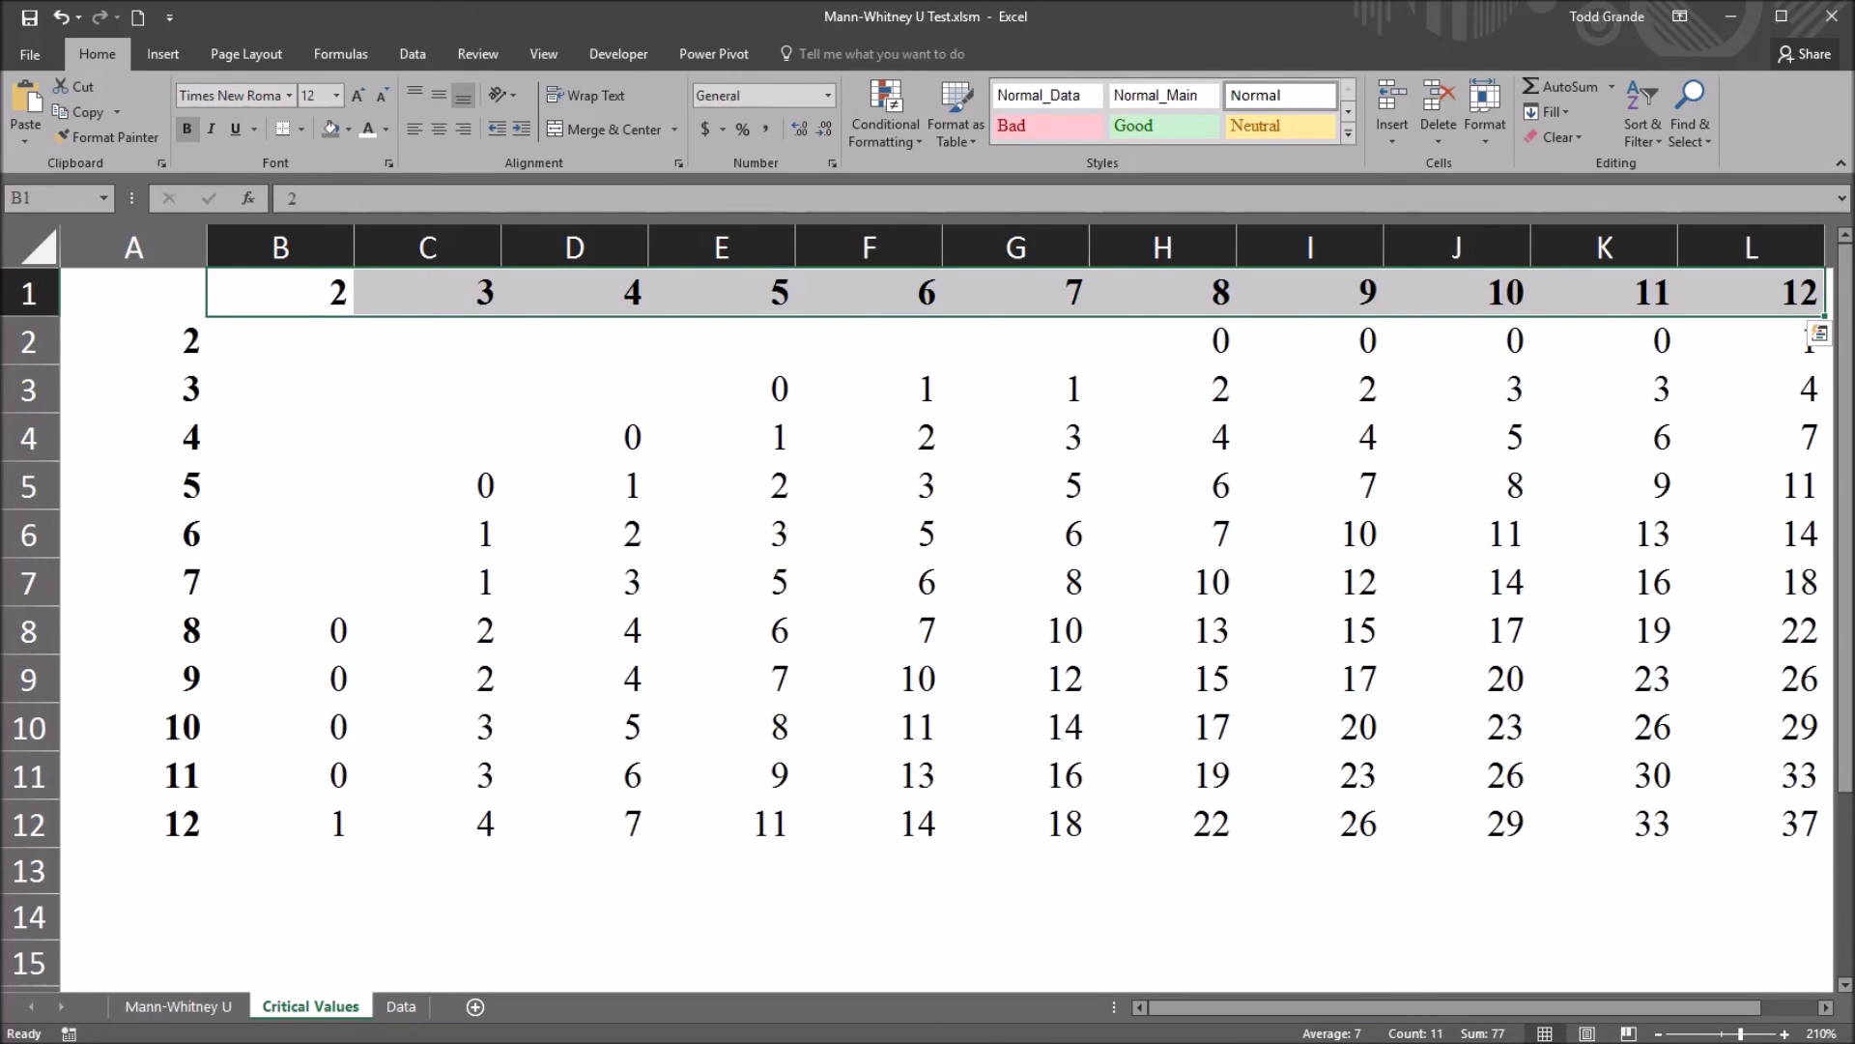
click(133, 340)
click(133, 292)
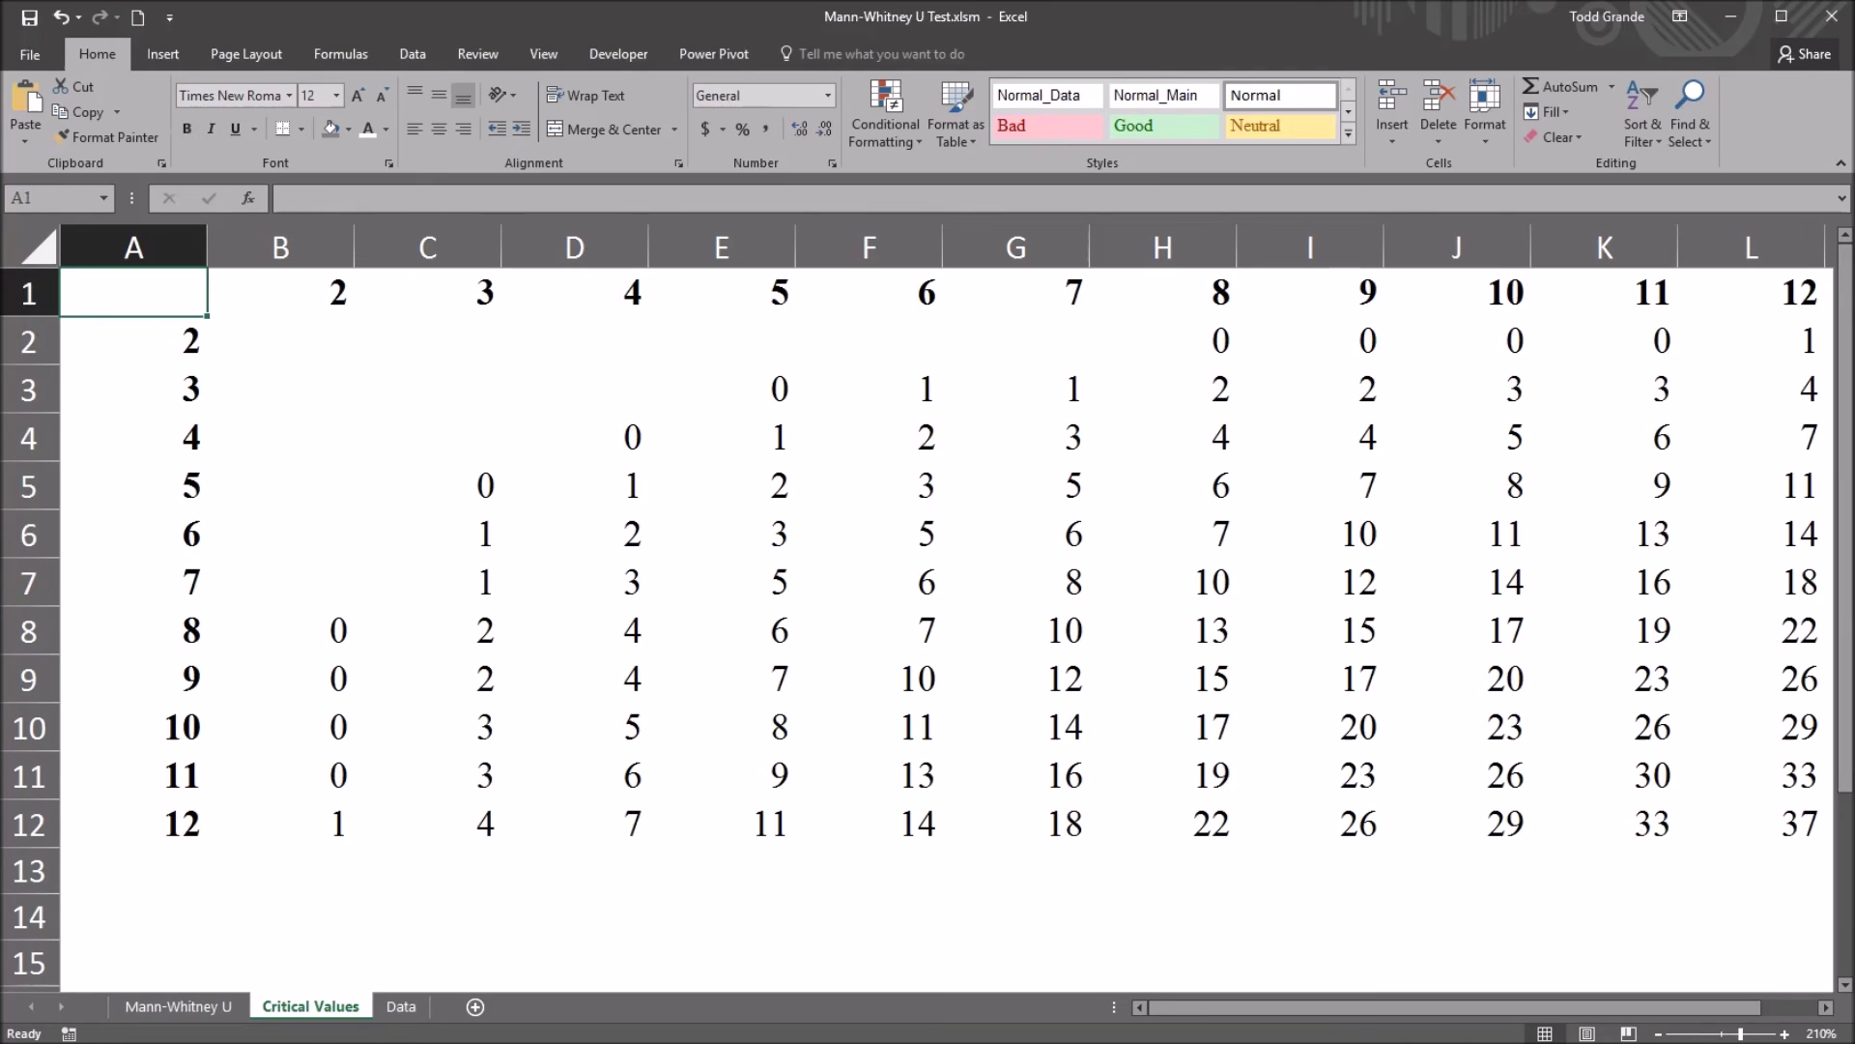
Look up the critical value in the table where group sizes 10 and 10 intersect.
click(134, 727)
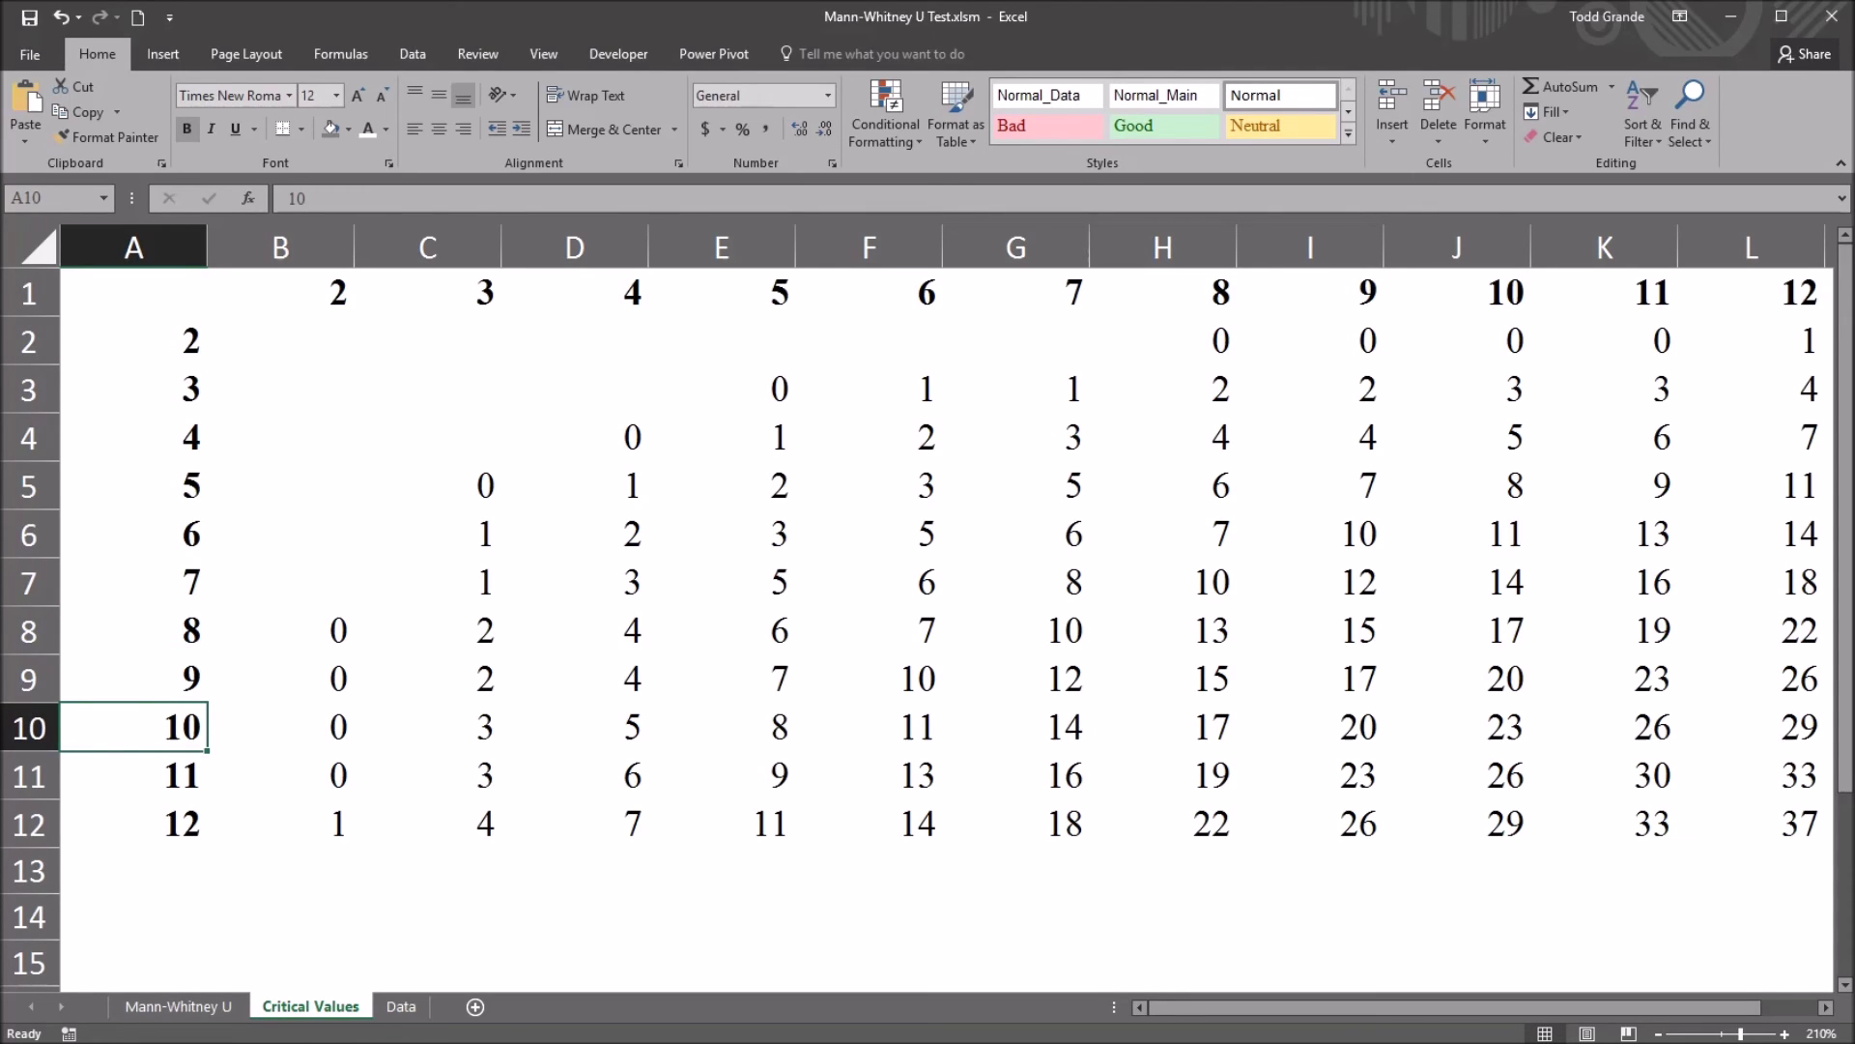
click(1456, 292)
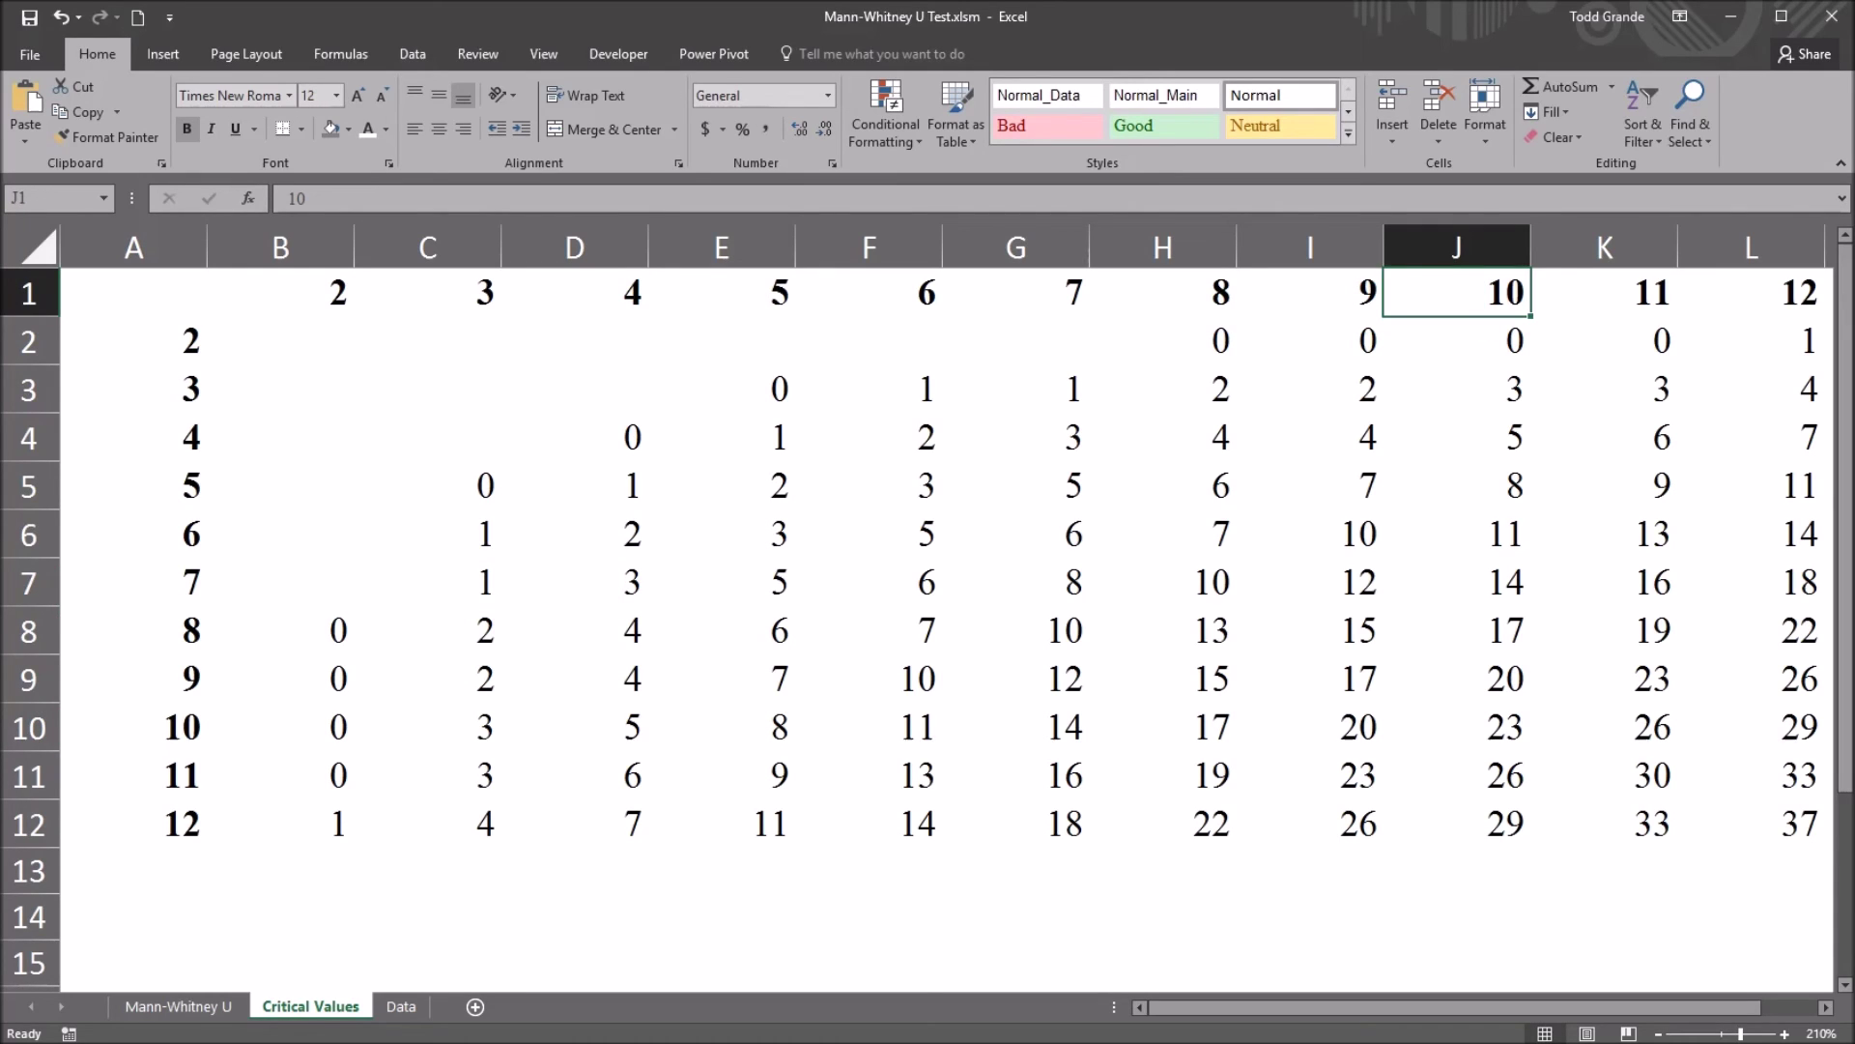
click(1456, 727)
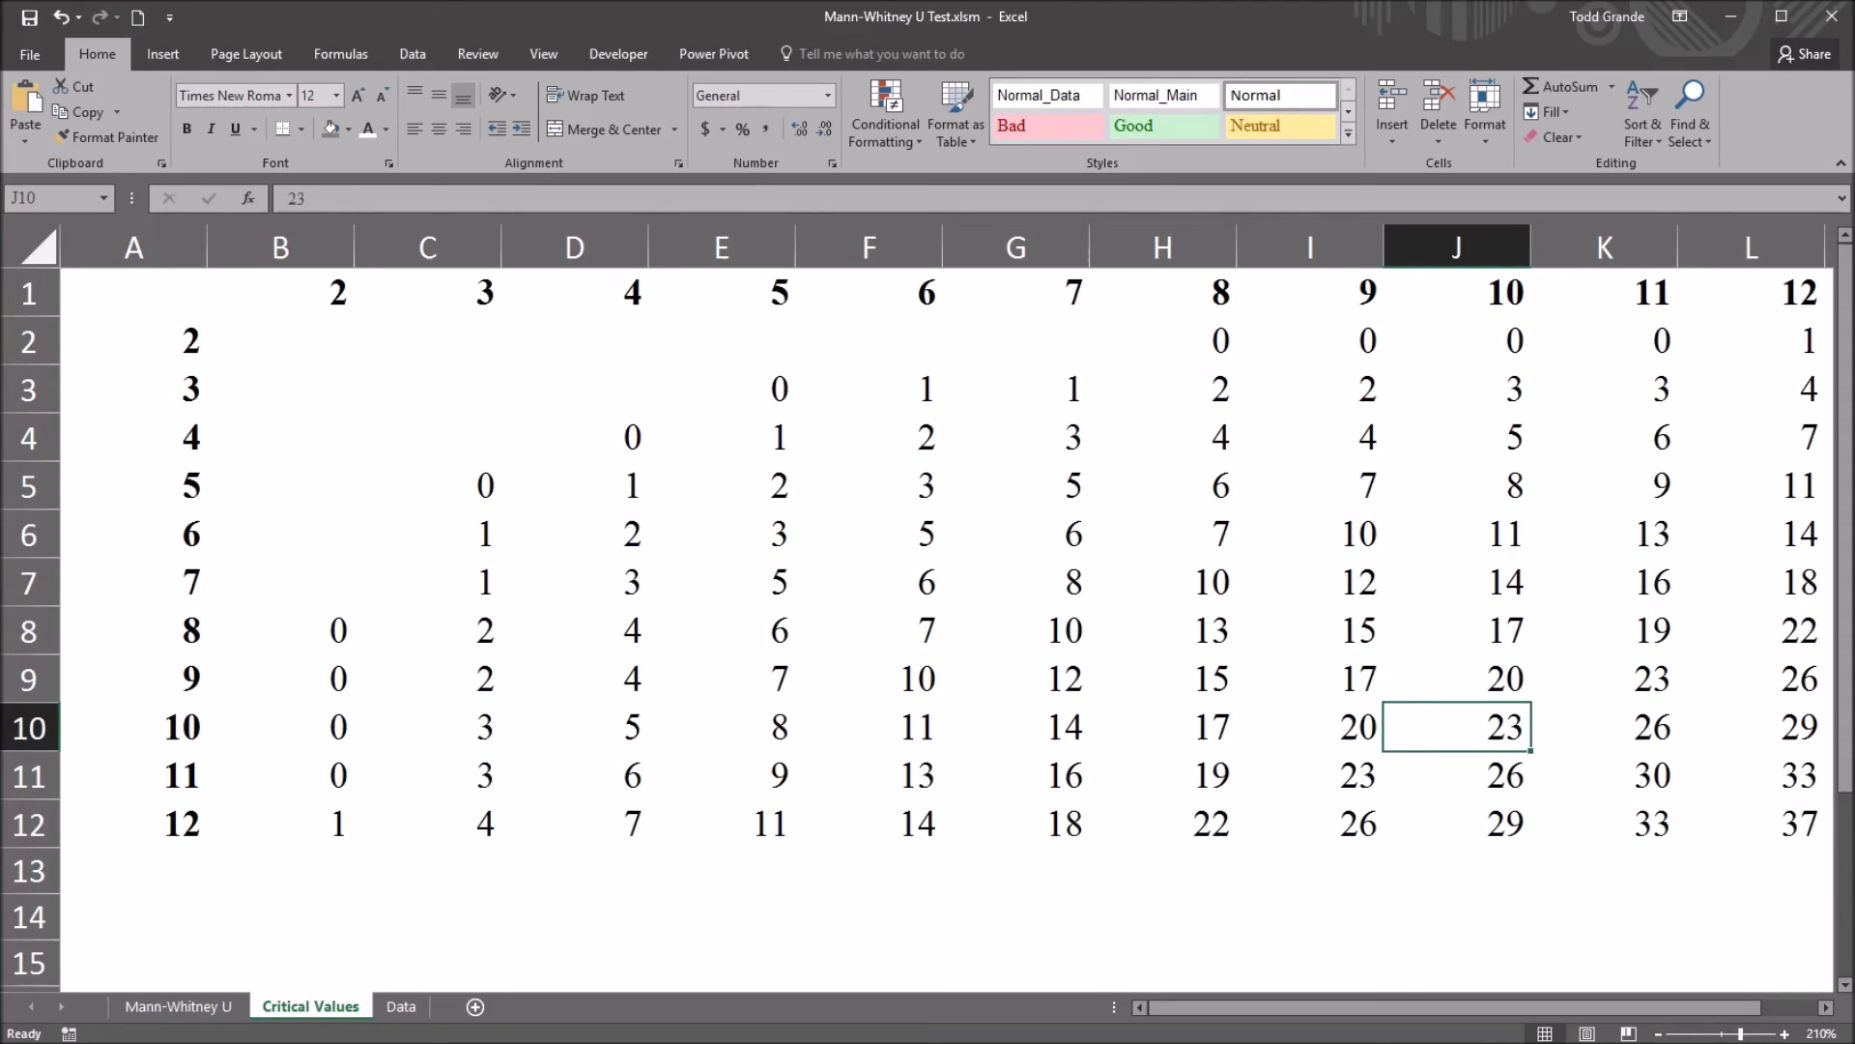
click(1456, 292)
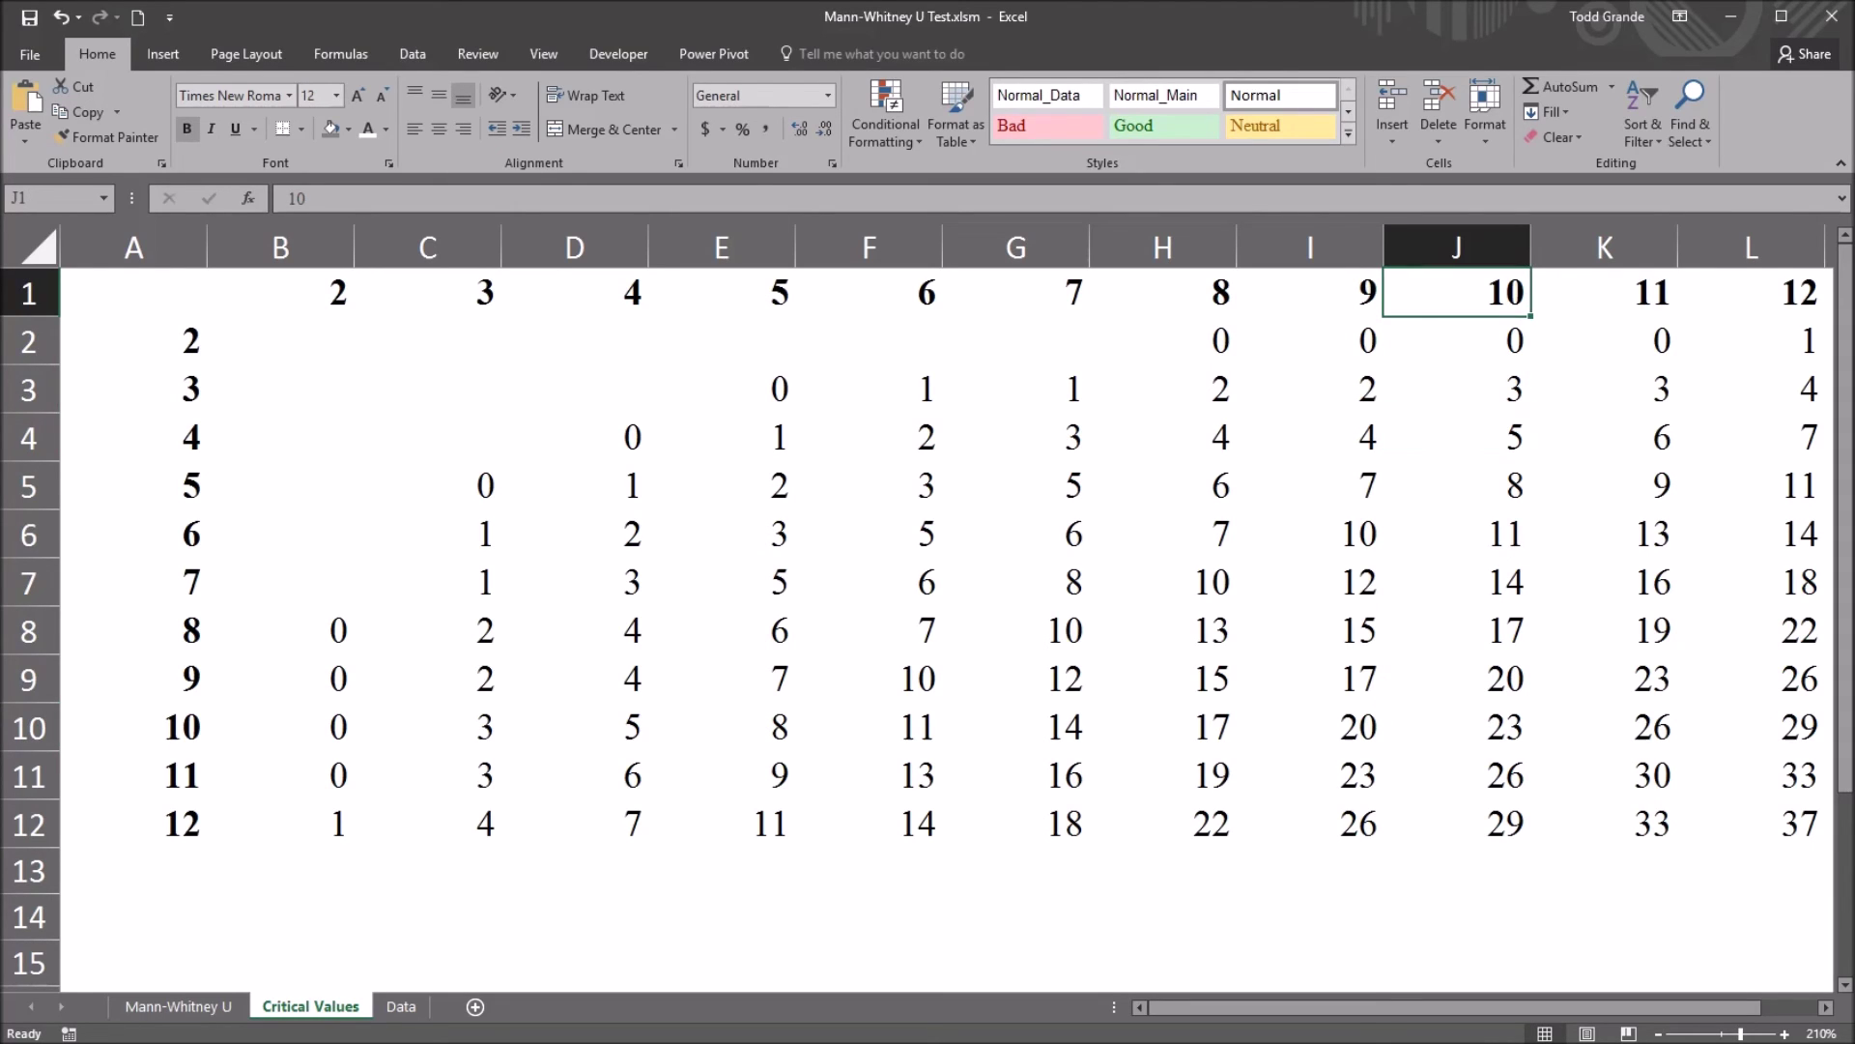
click(133, 727)
click(1456, 292)
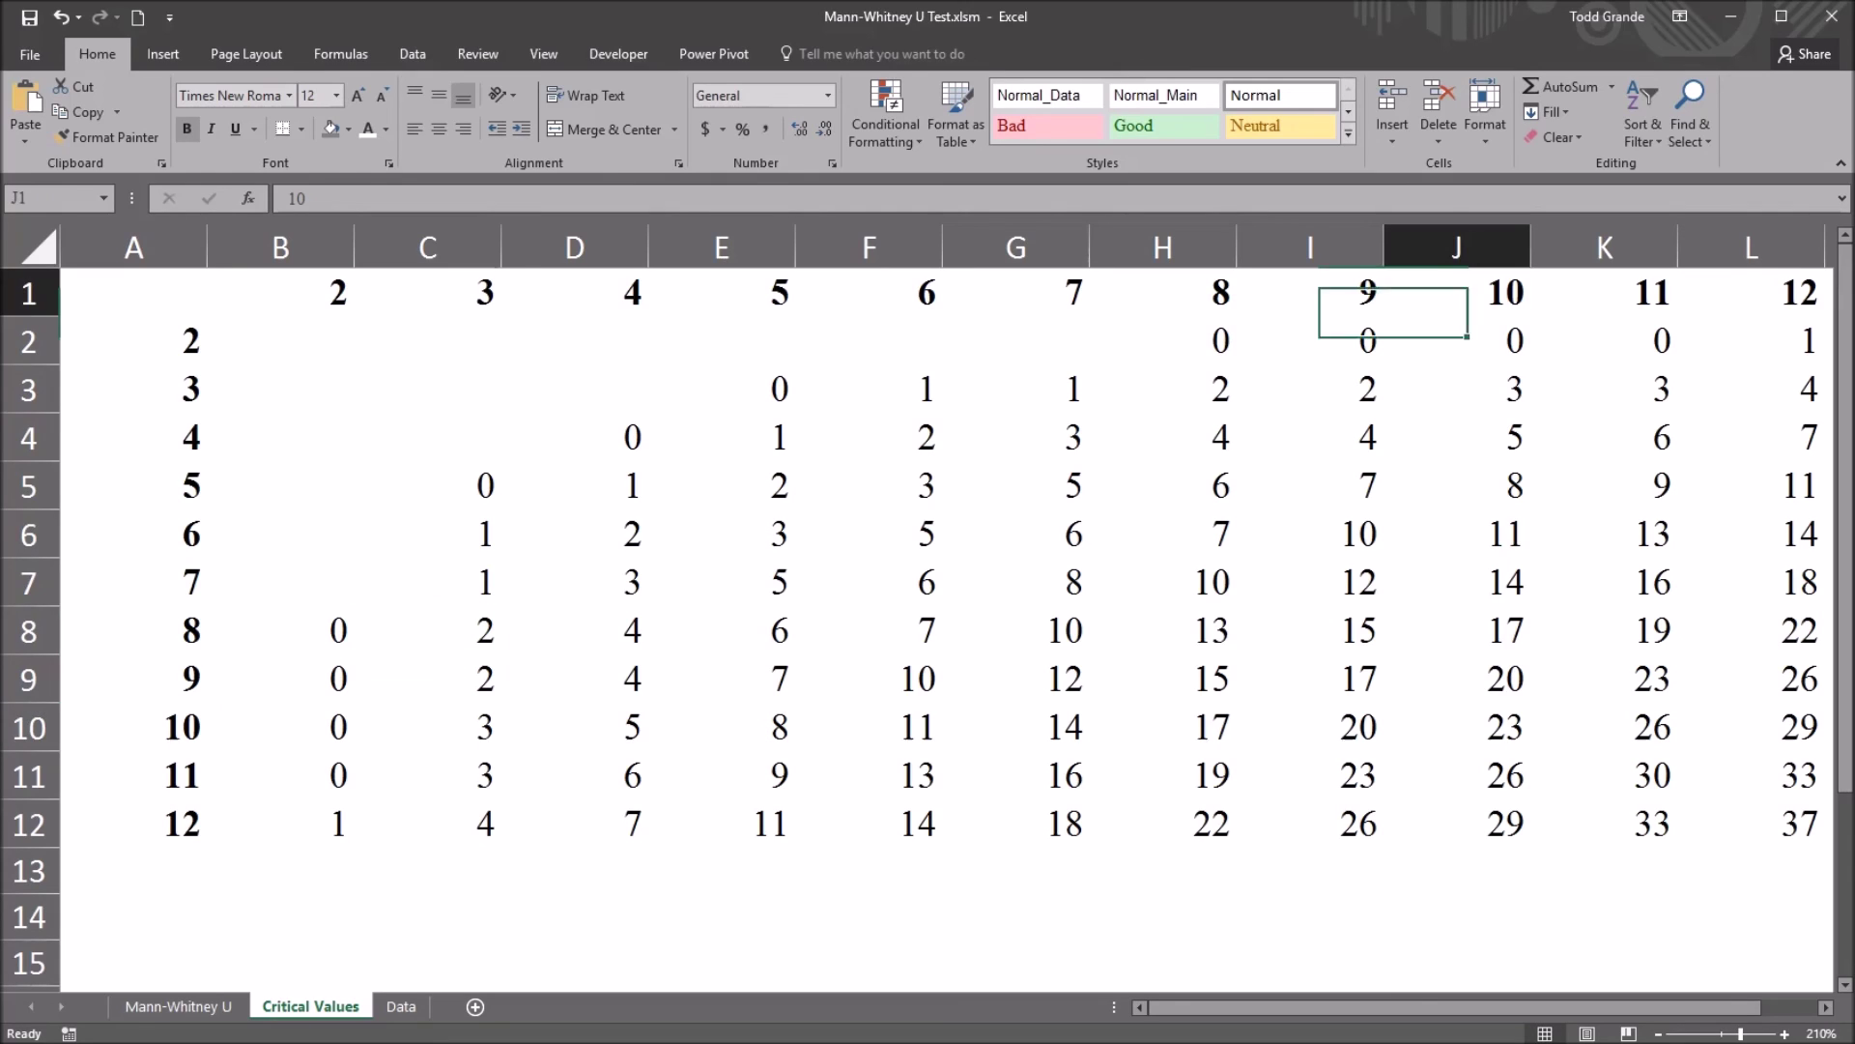
click(1456, 727)
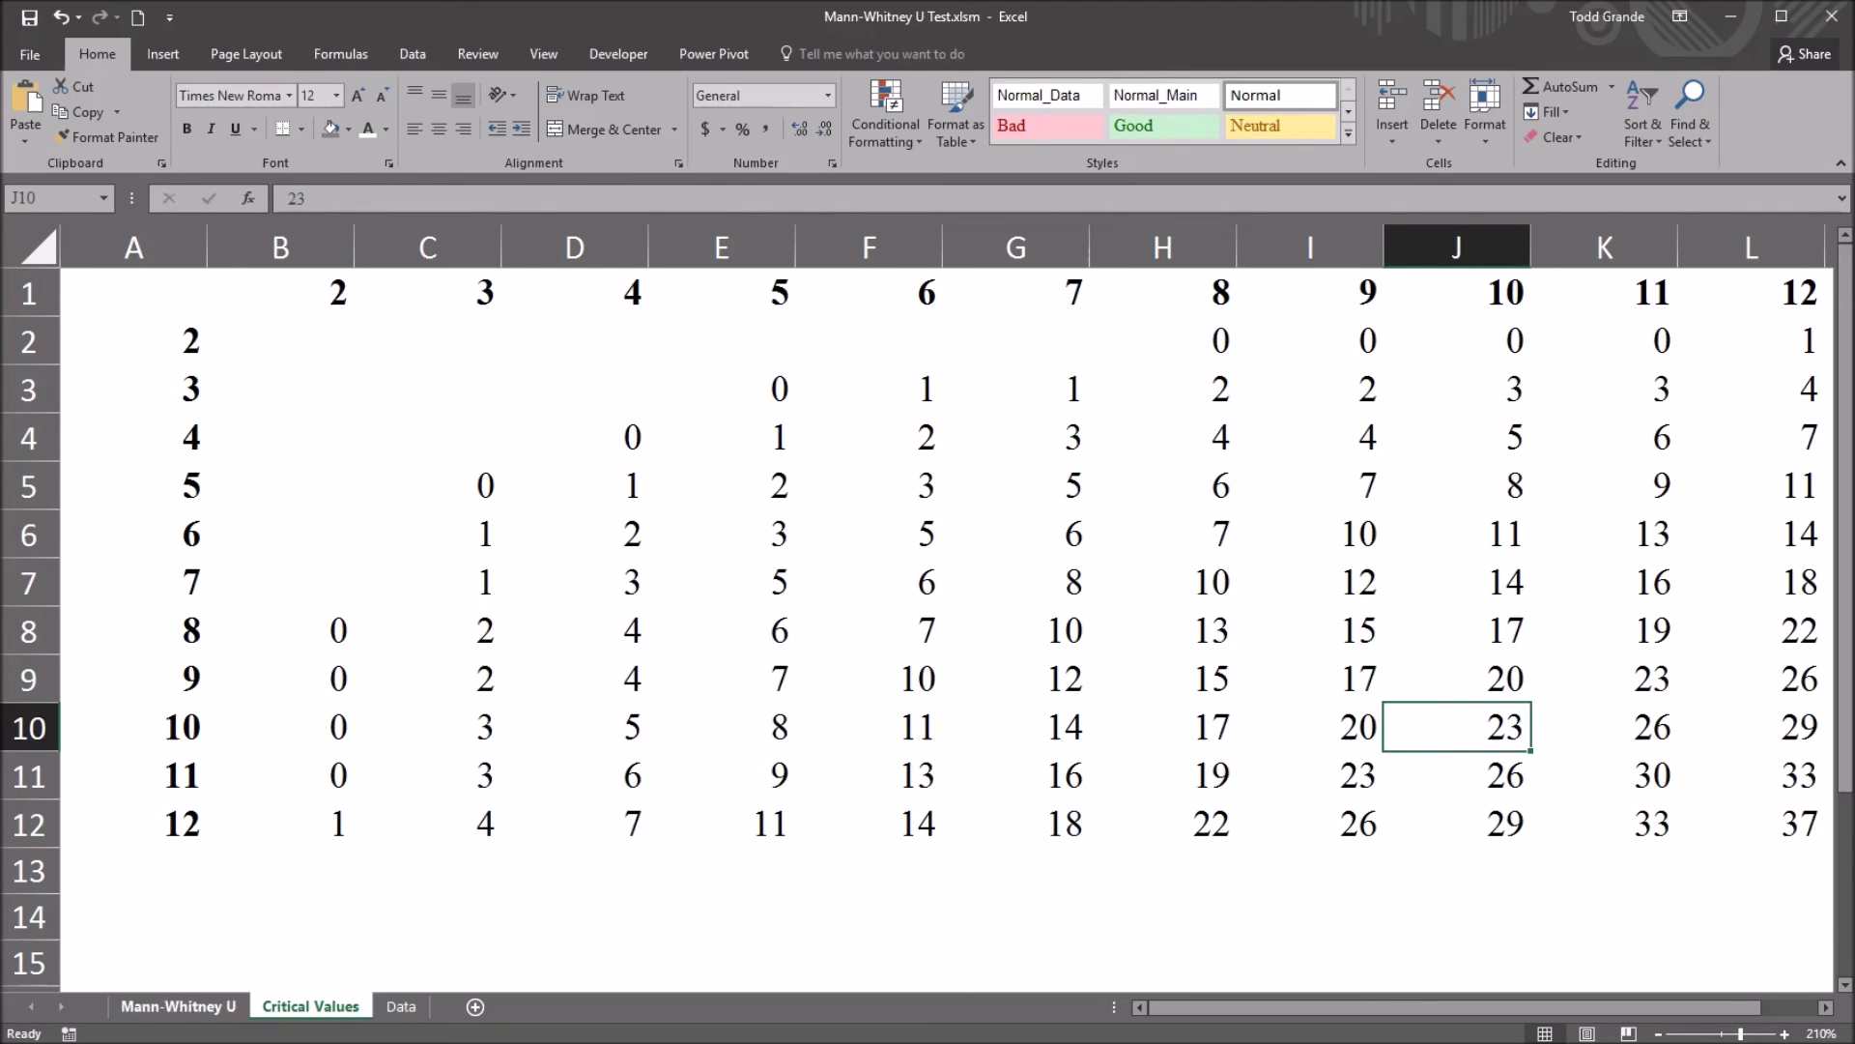
Return to the Mann-Whitney U sheet and enter 23 as the Critical Value in F9.
click(179, 1006)
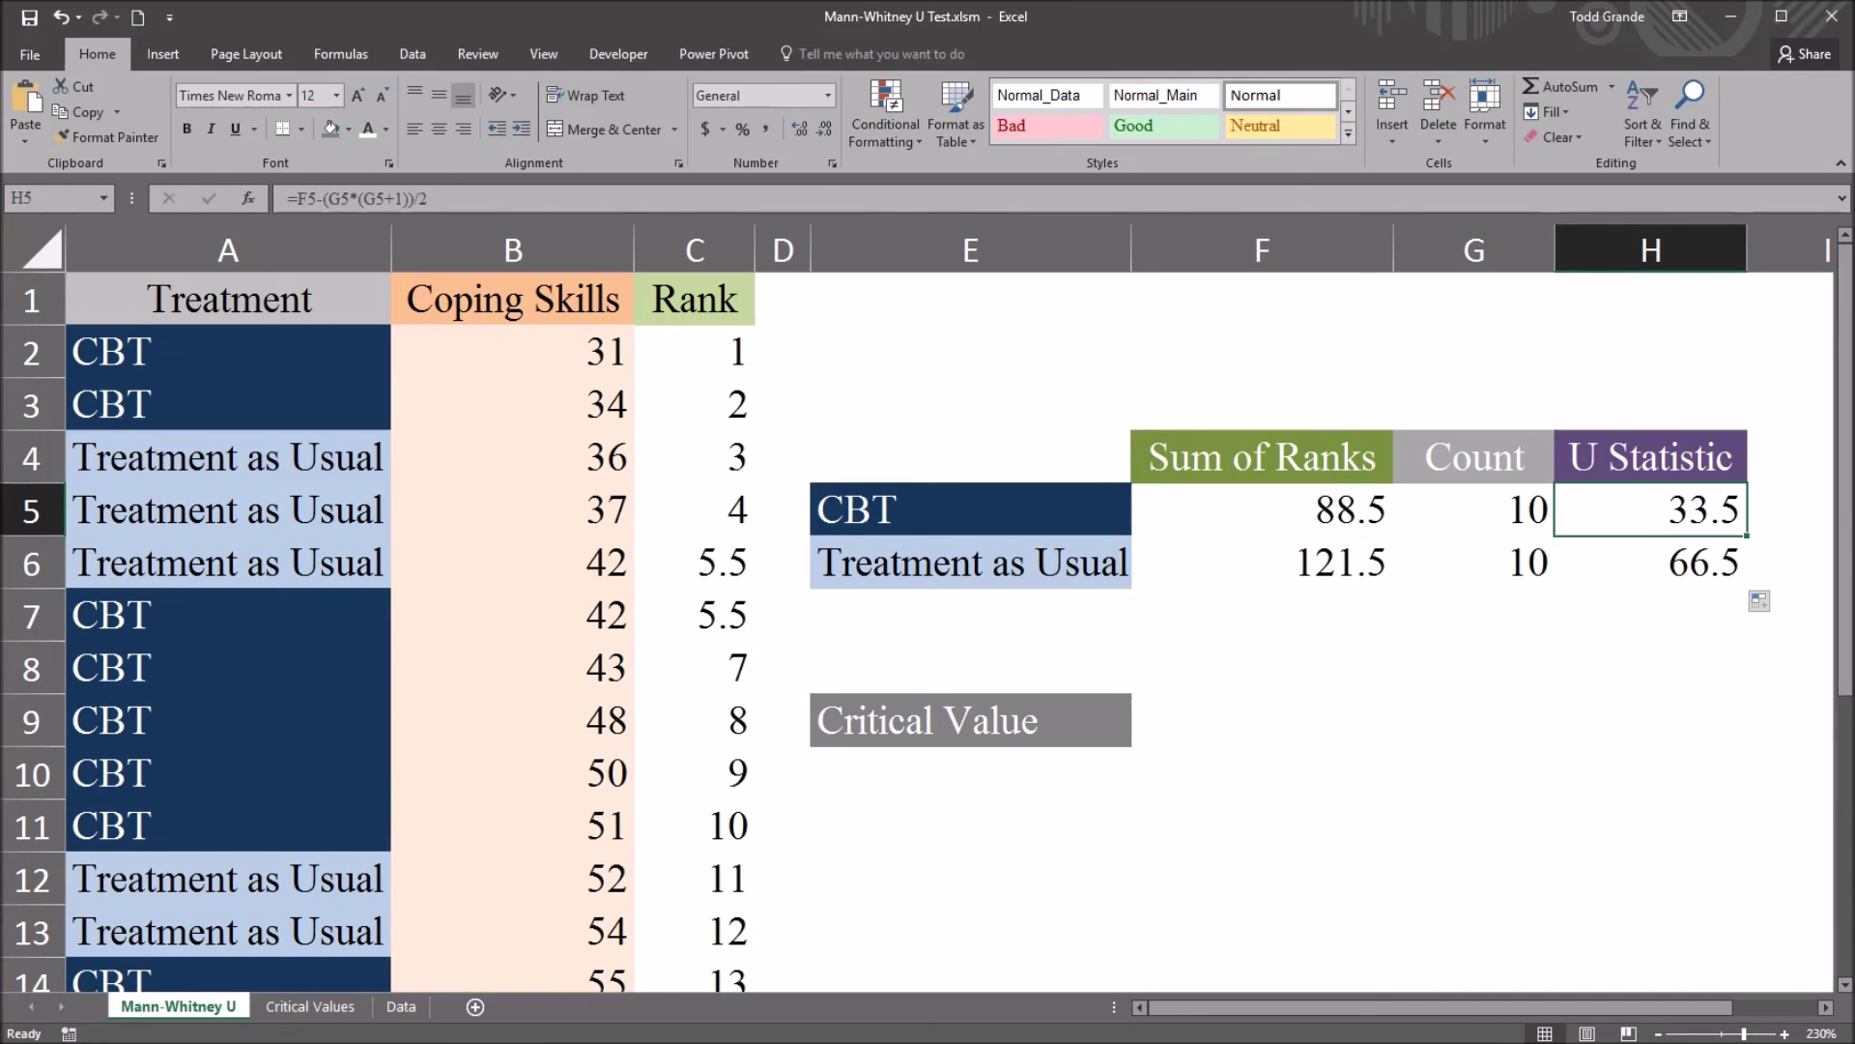
click(1261, 719)
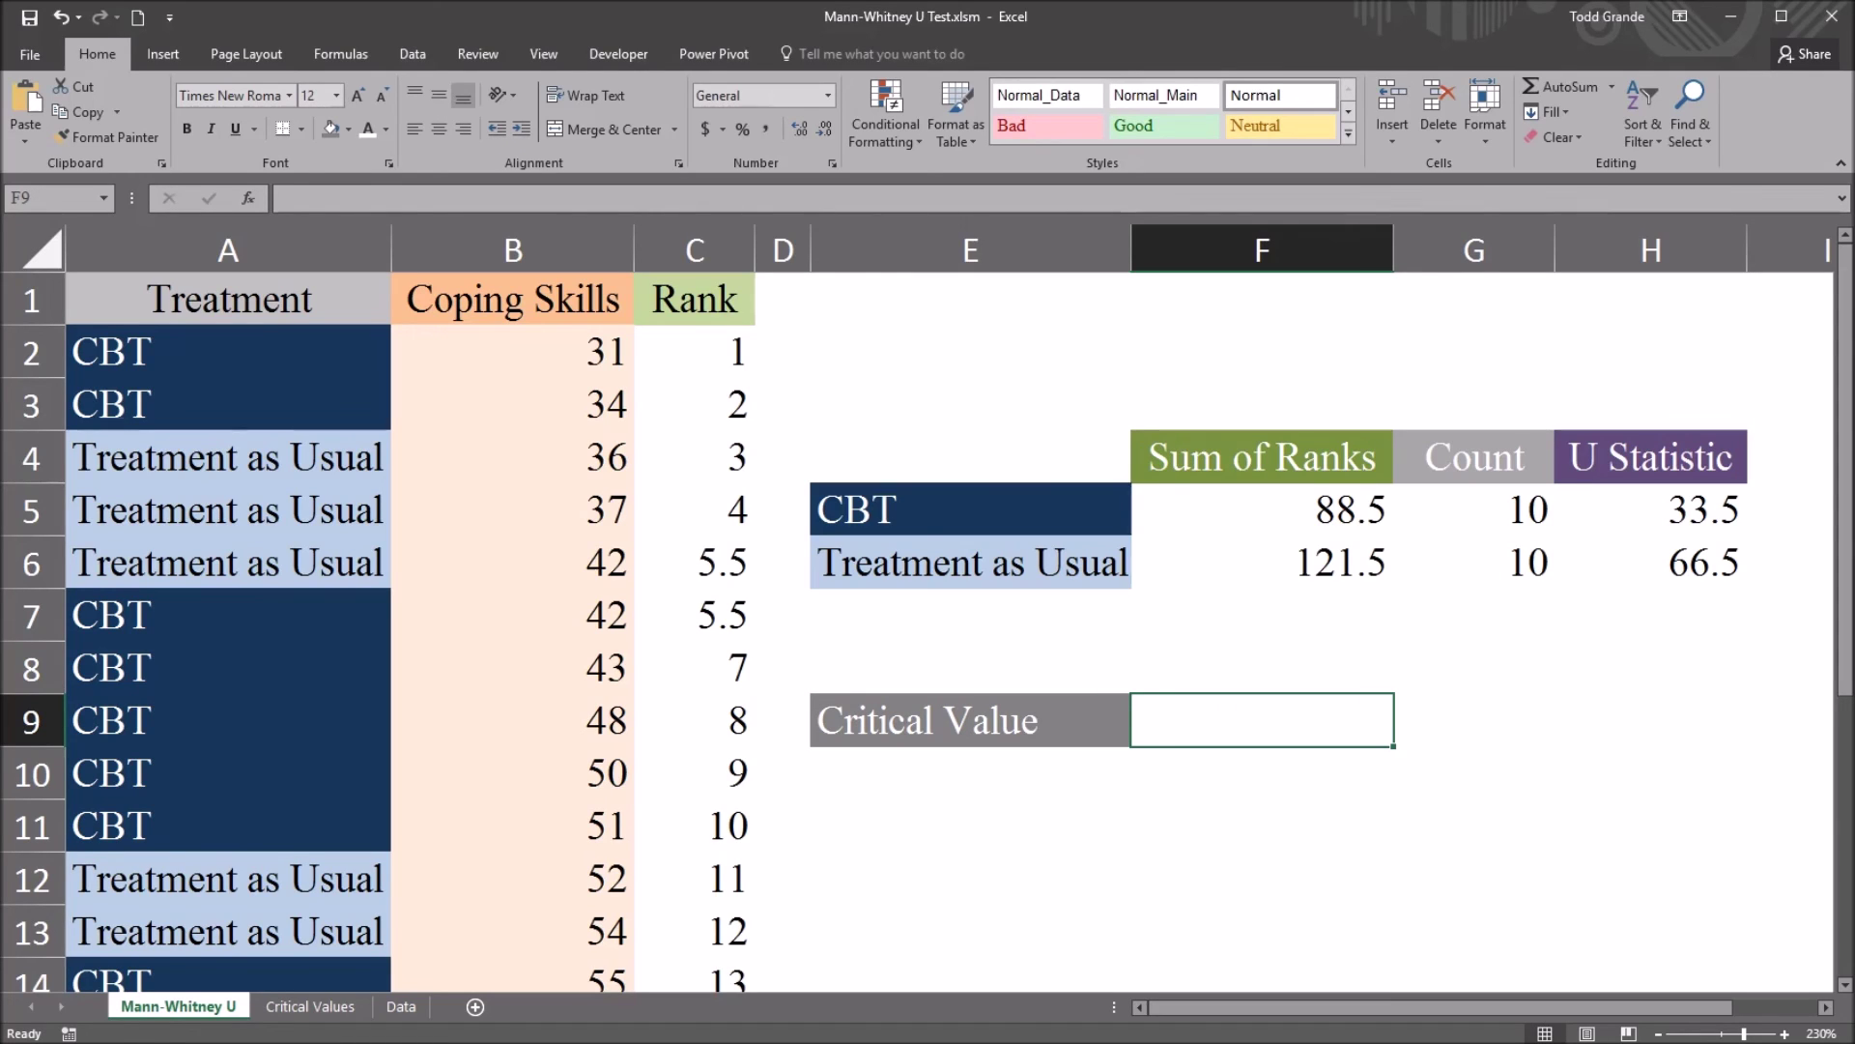
text(23)
key(Return)
Compare the U statistics in H5 and H6, especially the smaller one, with the critical value in F9.
click(1261, 720)
click(1650, 509)
click(1649, 562)
click(1650, 510)
click(1261, 720)
click(1649, 509)
click(1650, 562)
click(1650, 509)
click(1650, 561)
click(1650, 509)
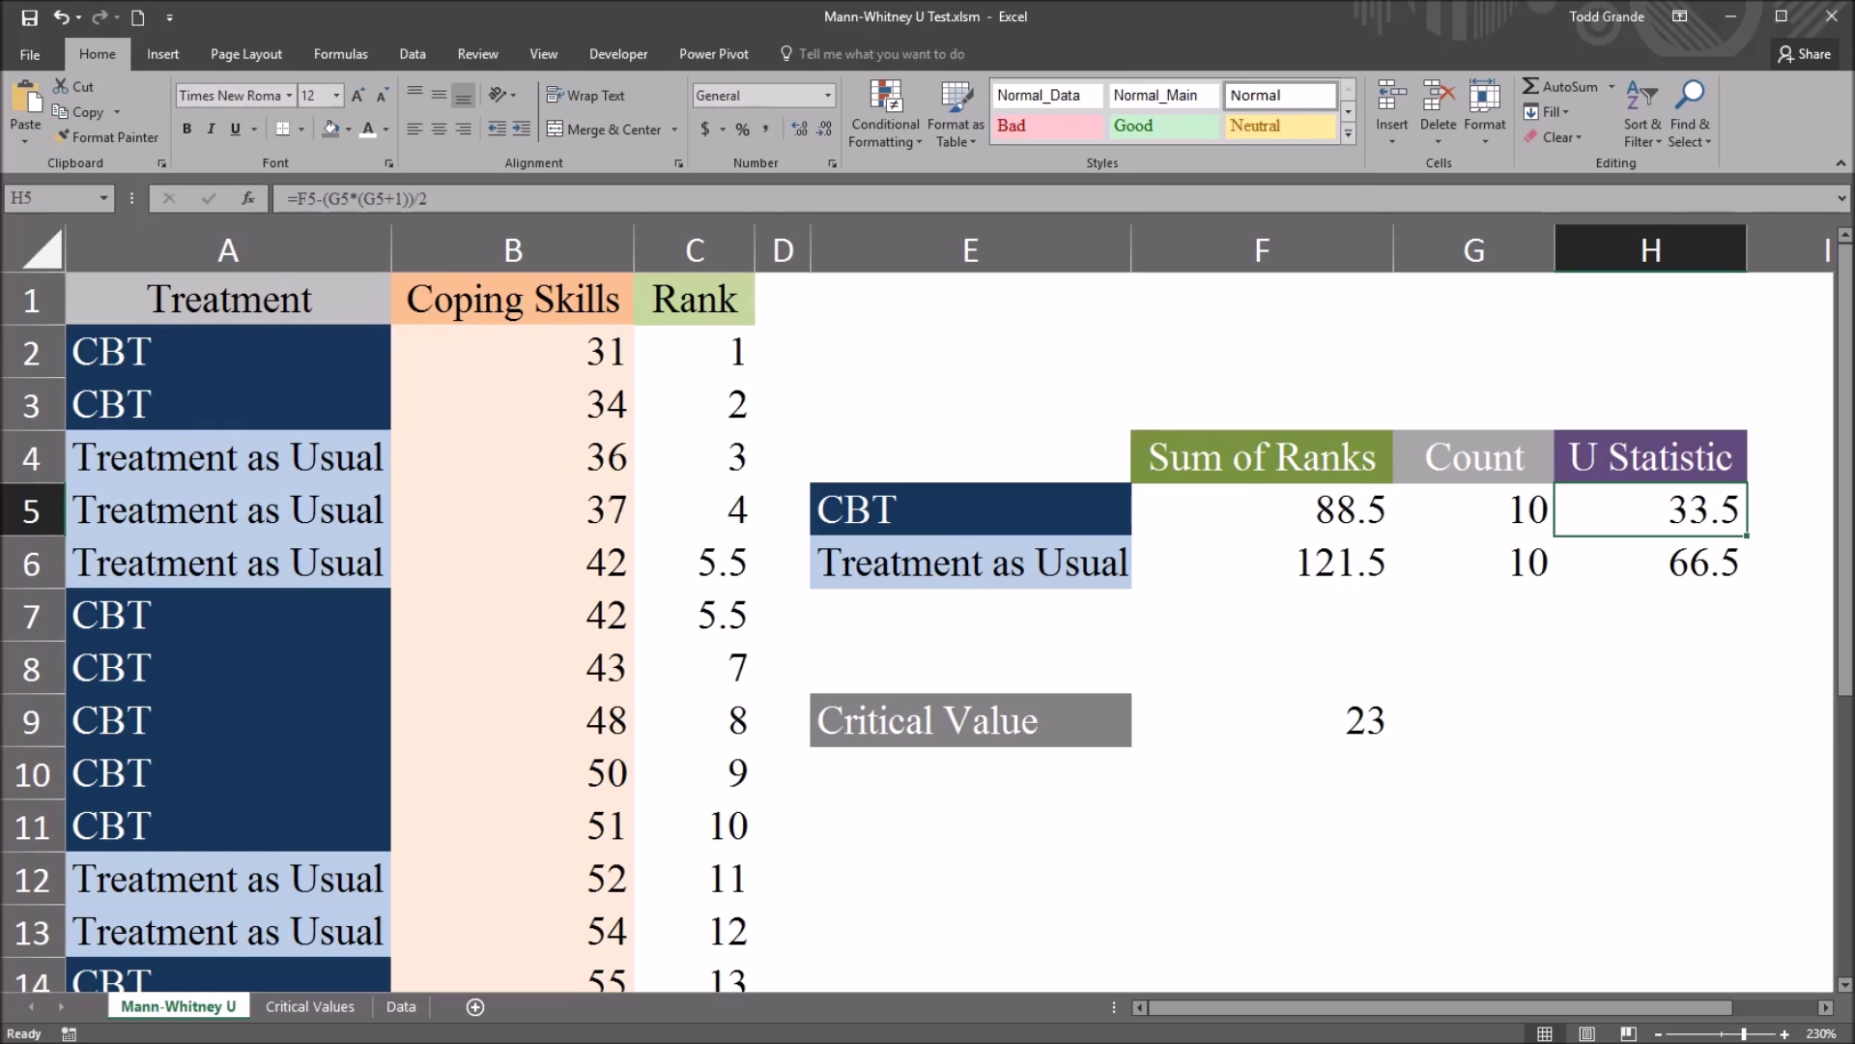
click(1261, 720)
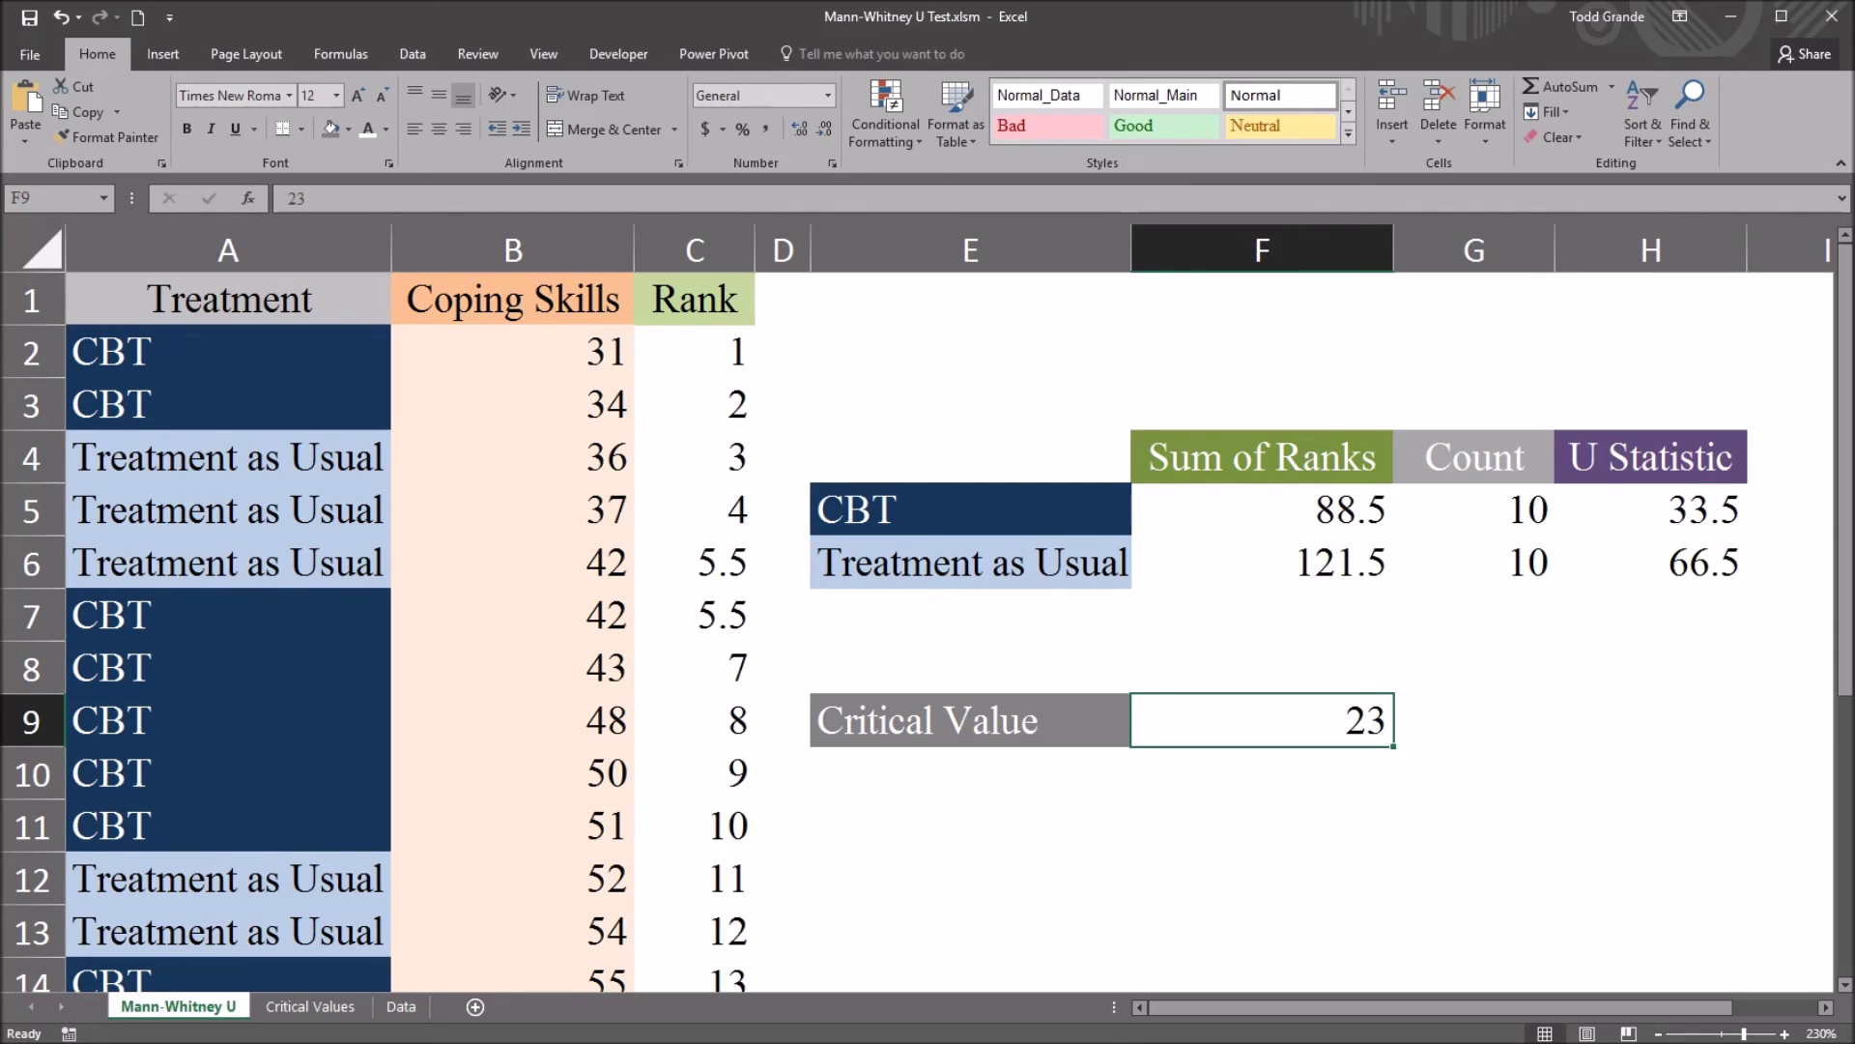
click(1650, 509)
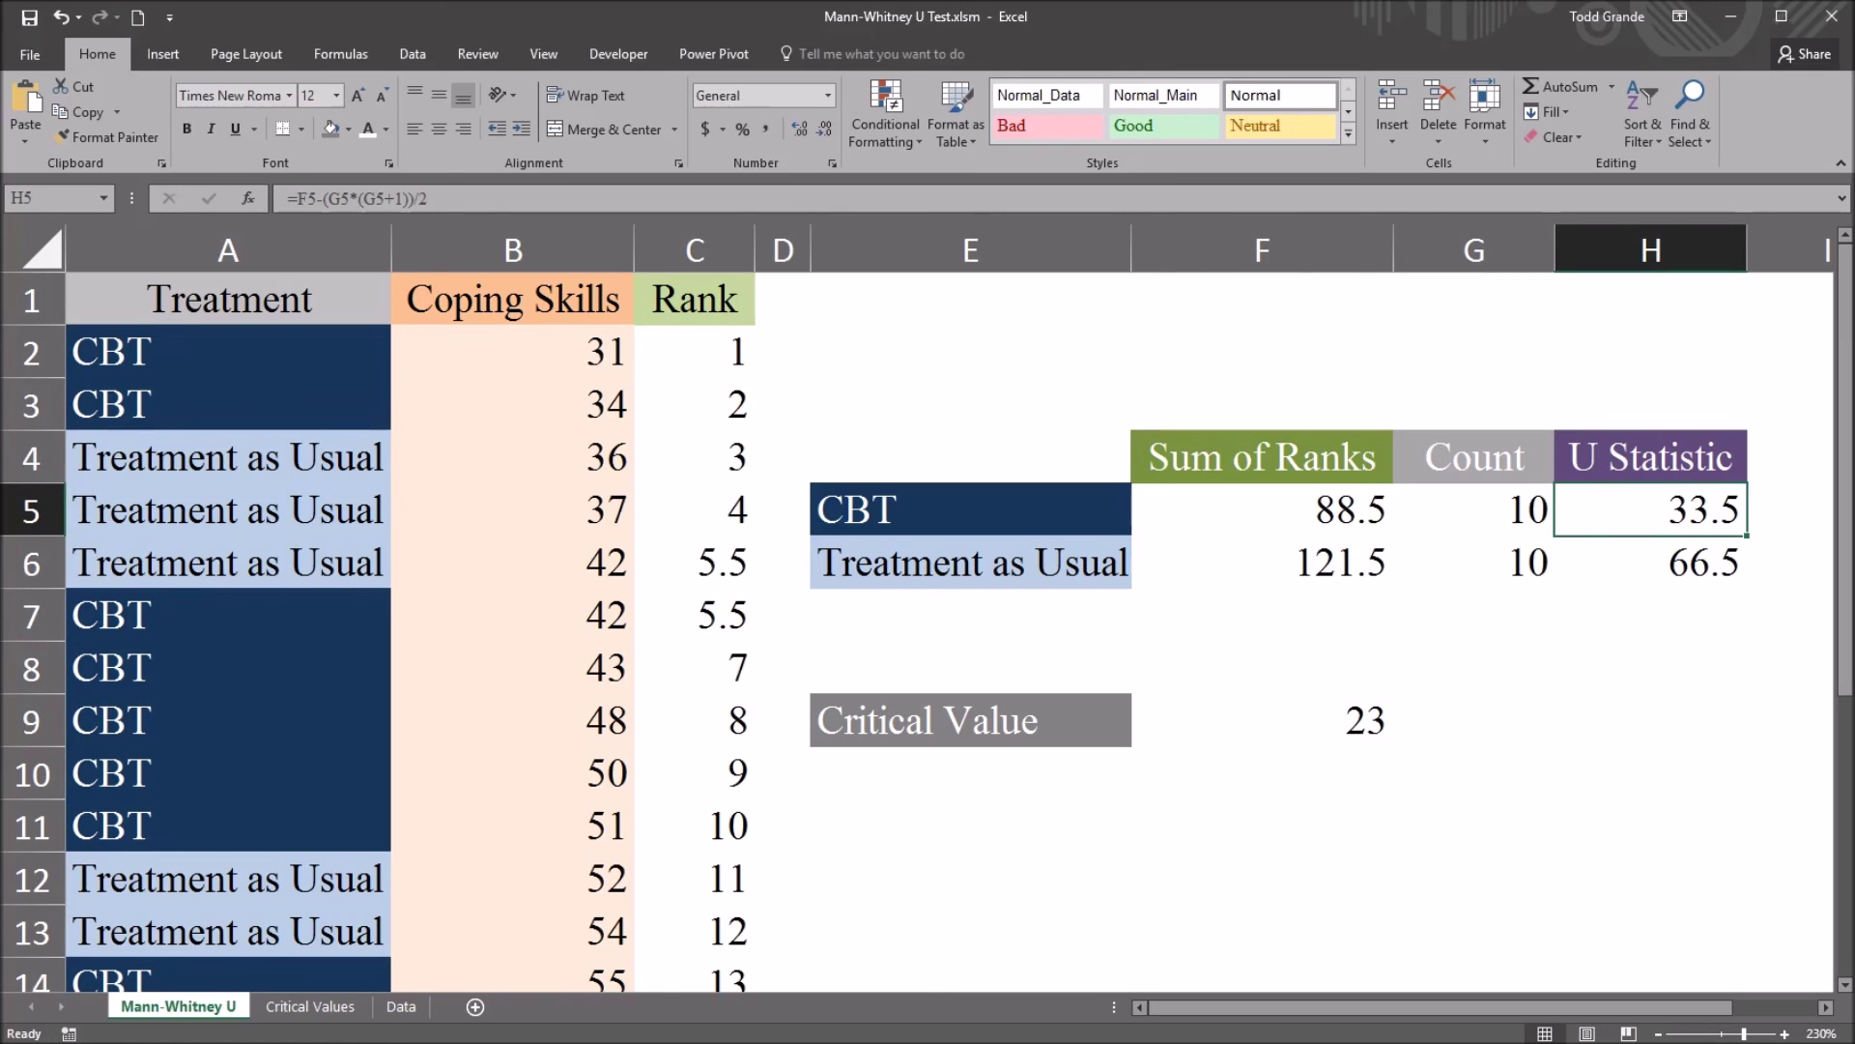
click(1261, 720)
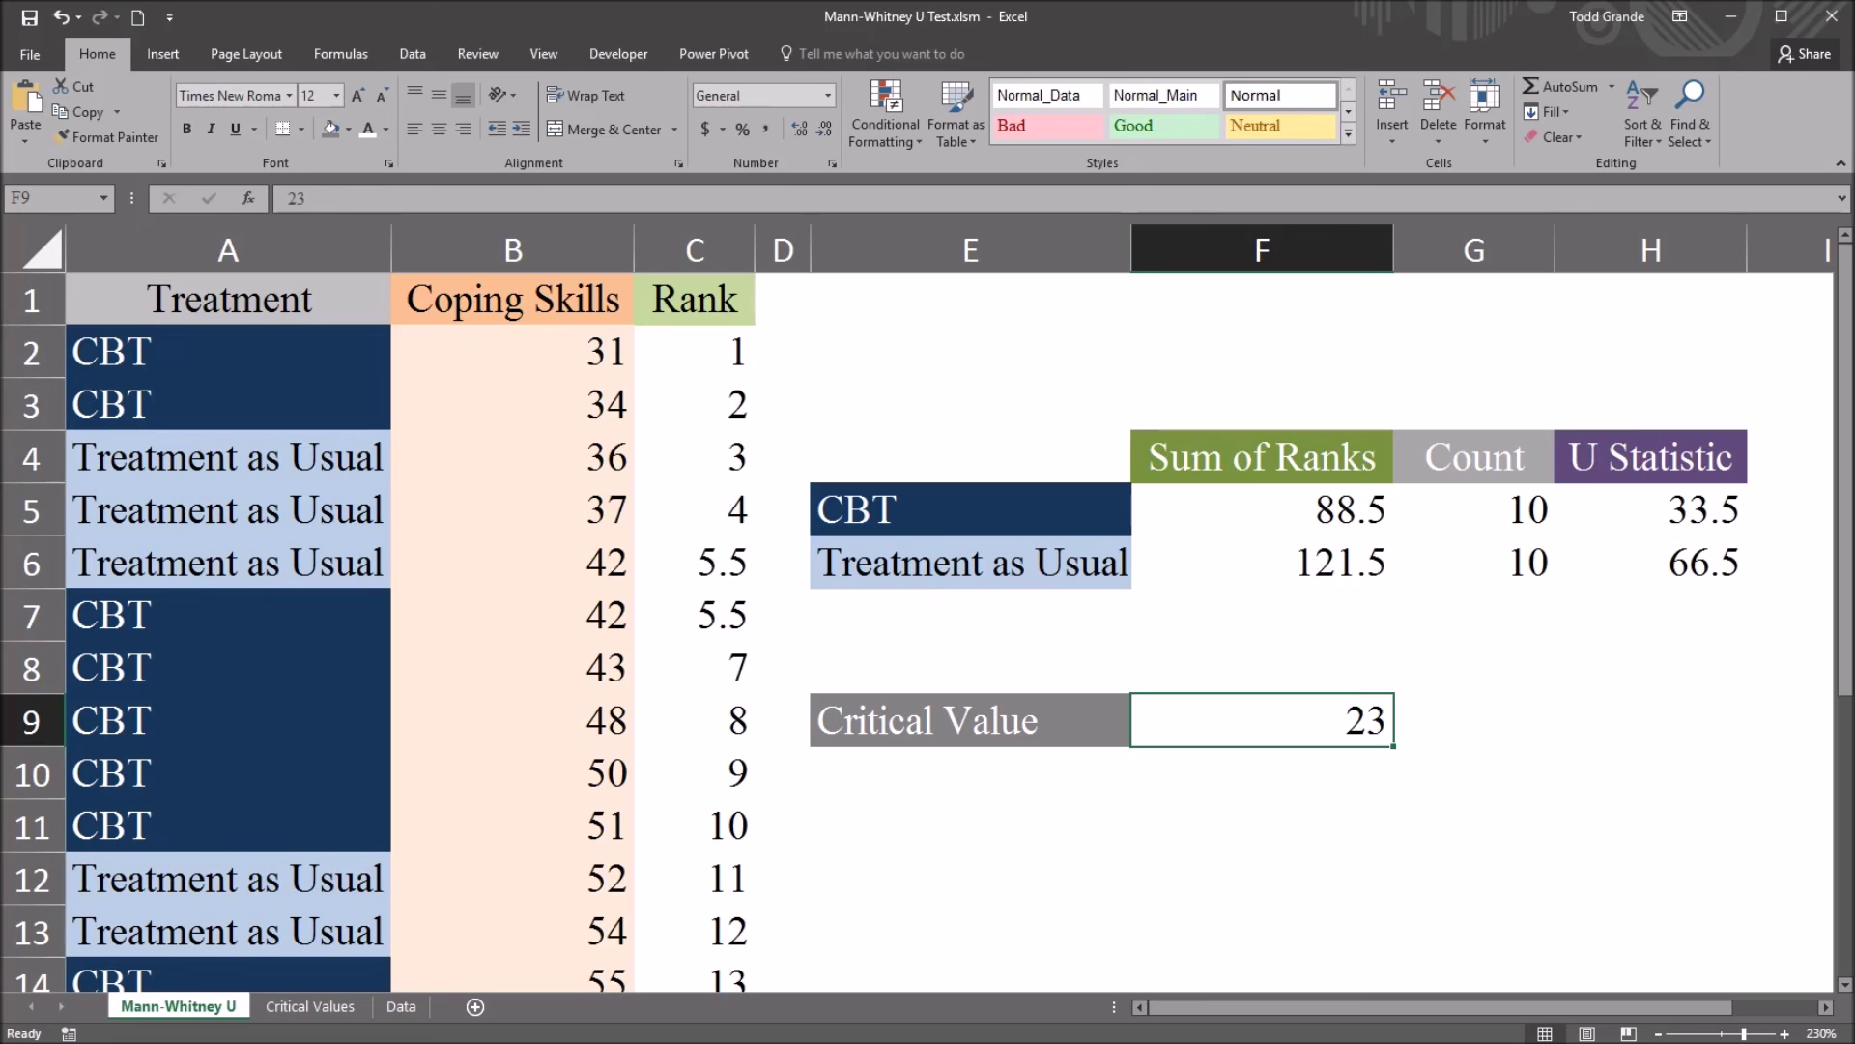
Review the treatment groups in column A and the Coping Skills scores in column B against the critical value in F9.
click(228, 351)
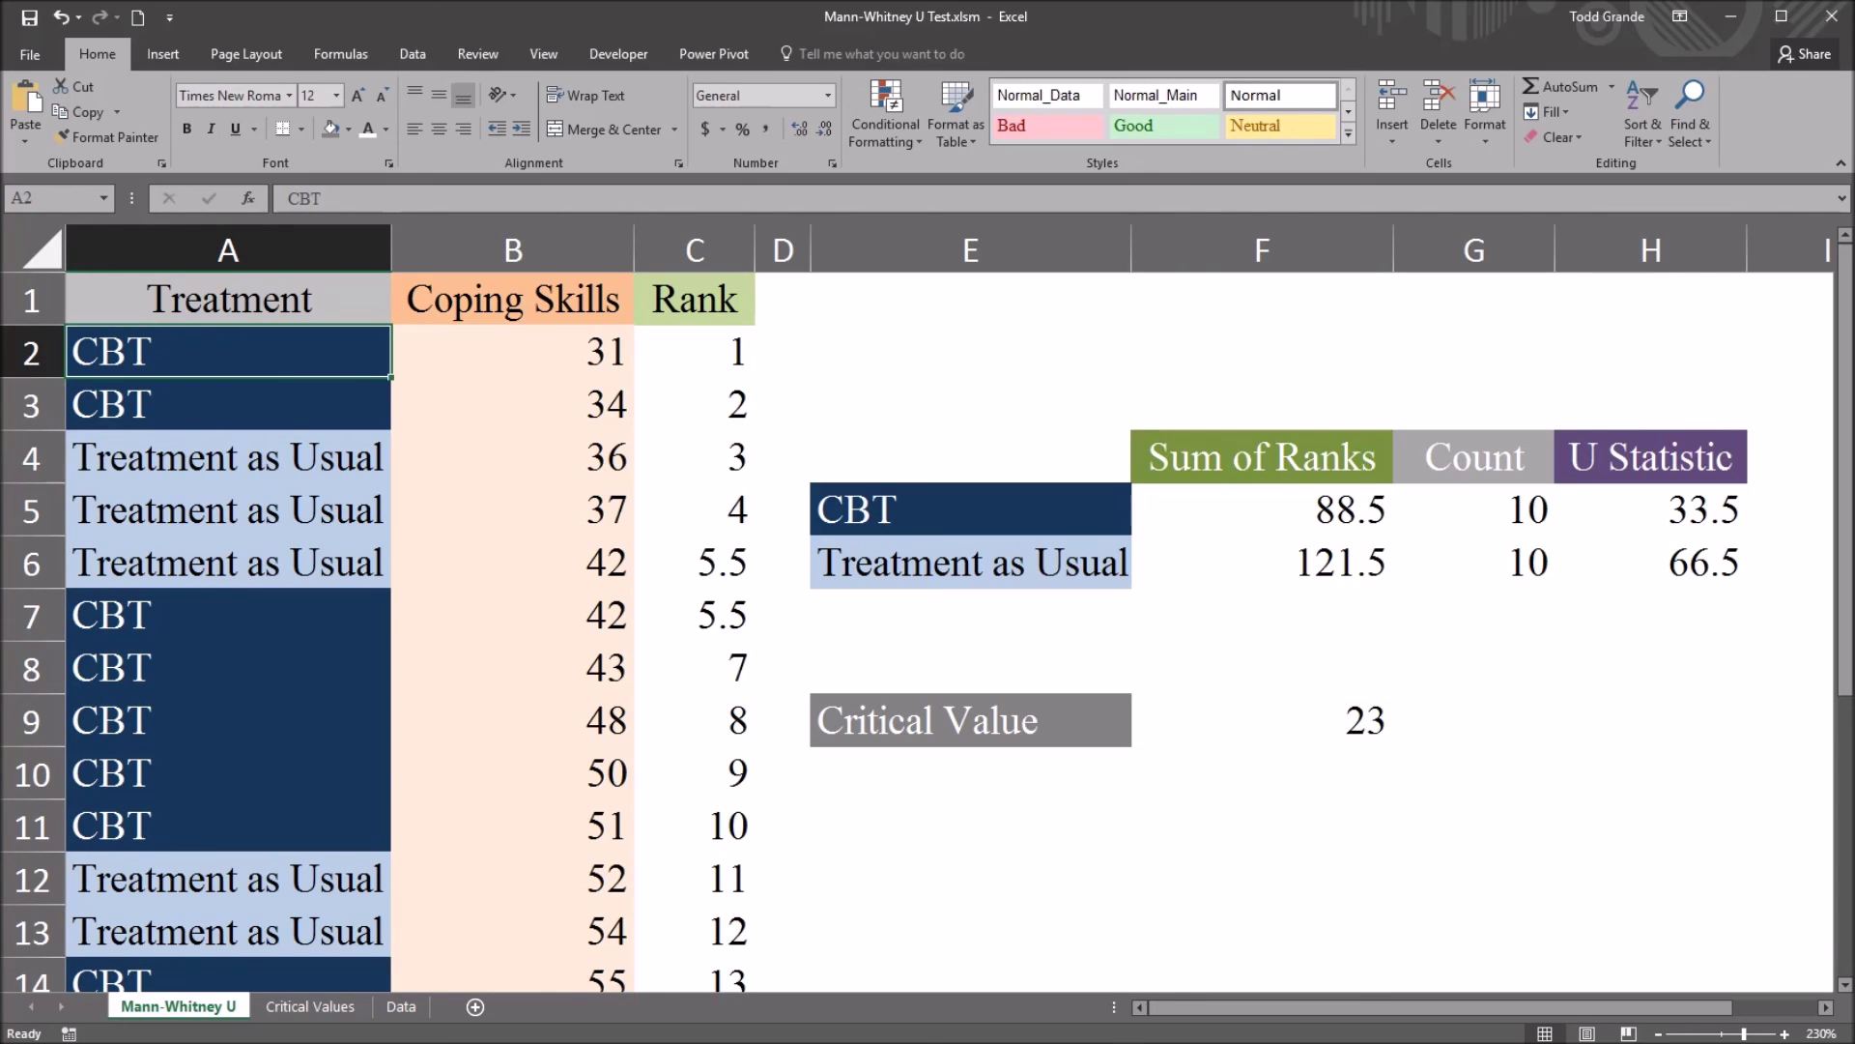
click(228, 457)
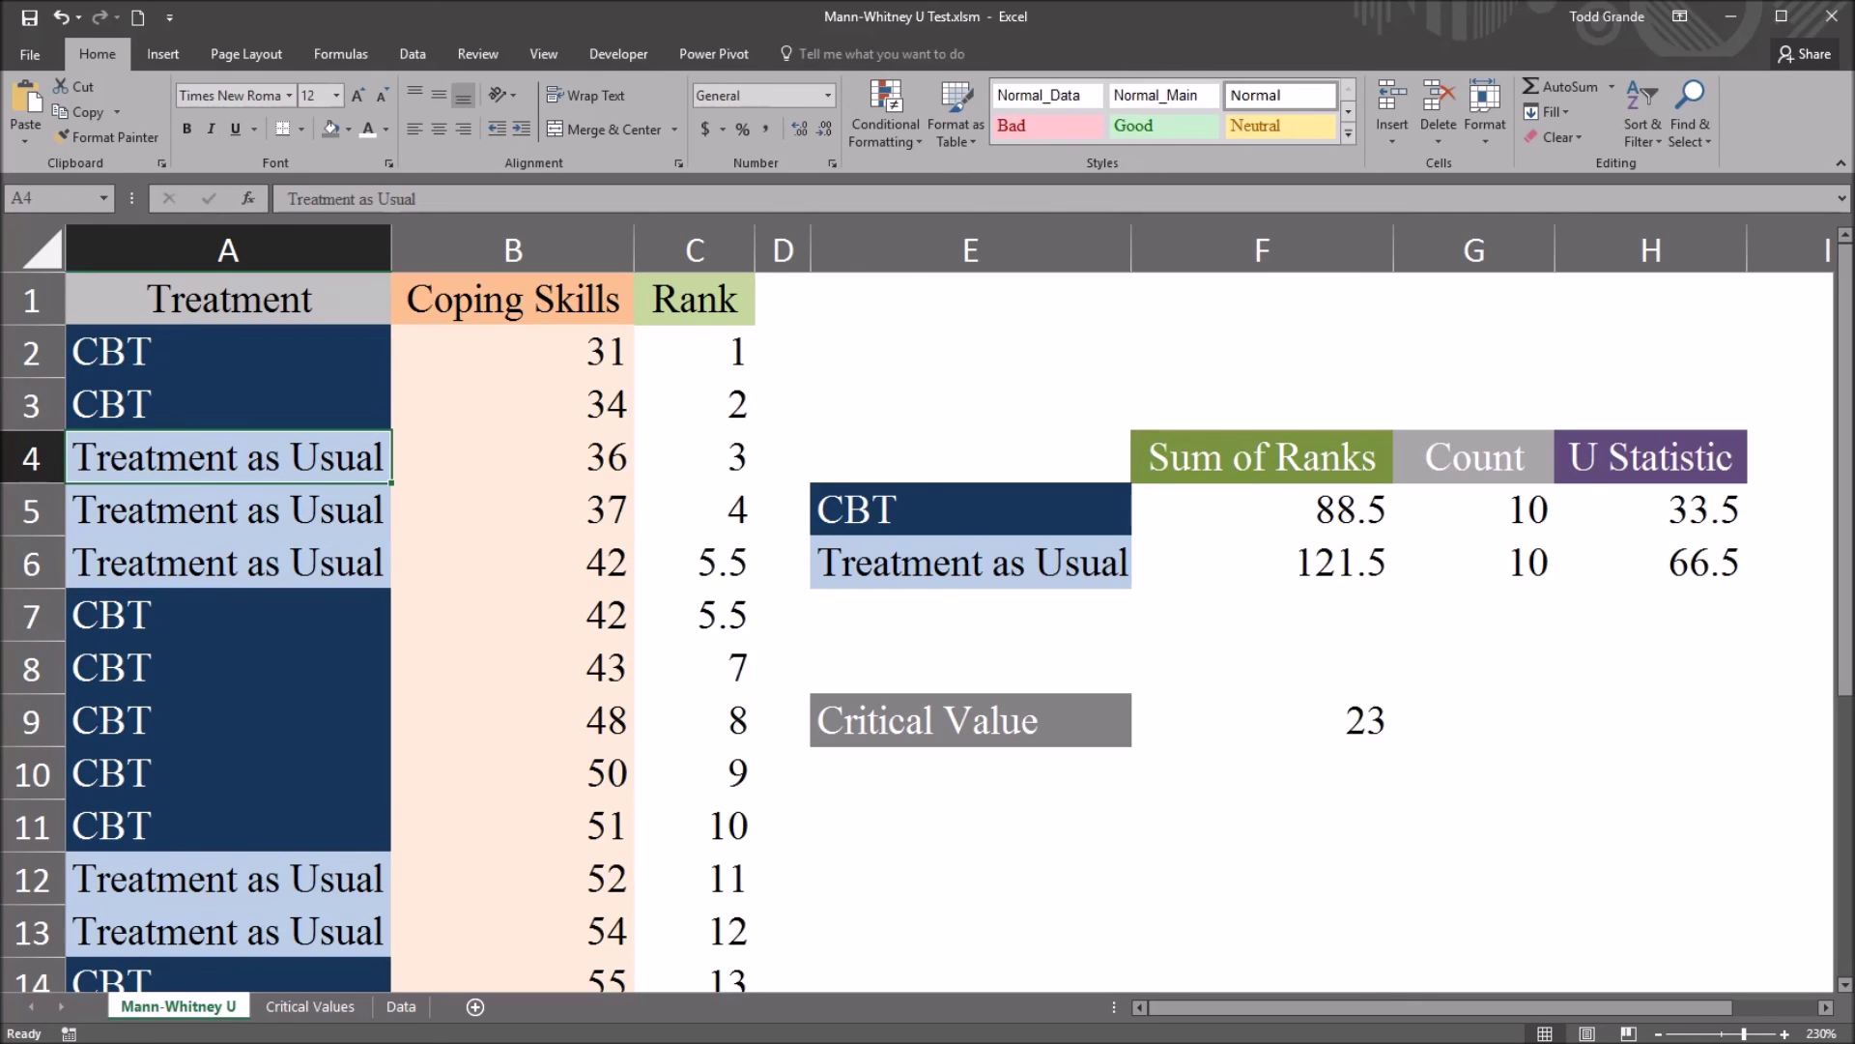
click(228, 352)
click(1261, 720)
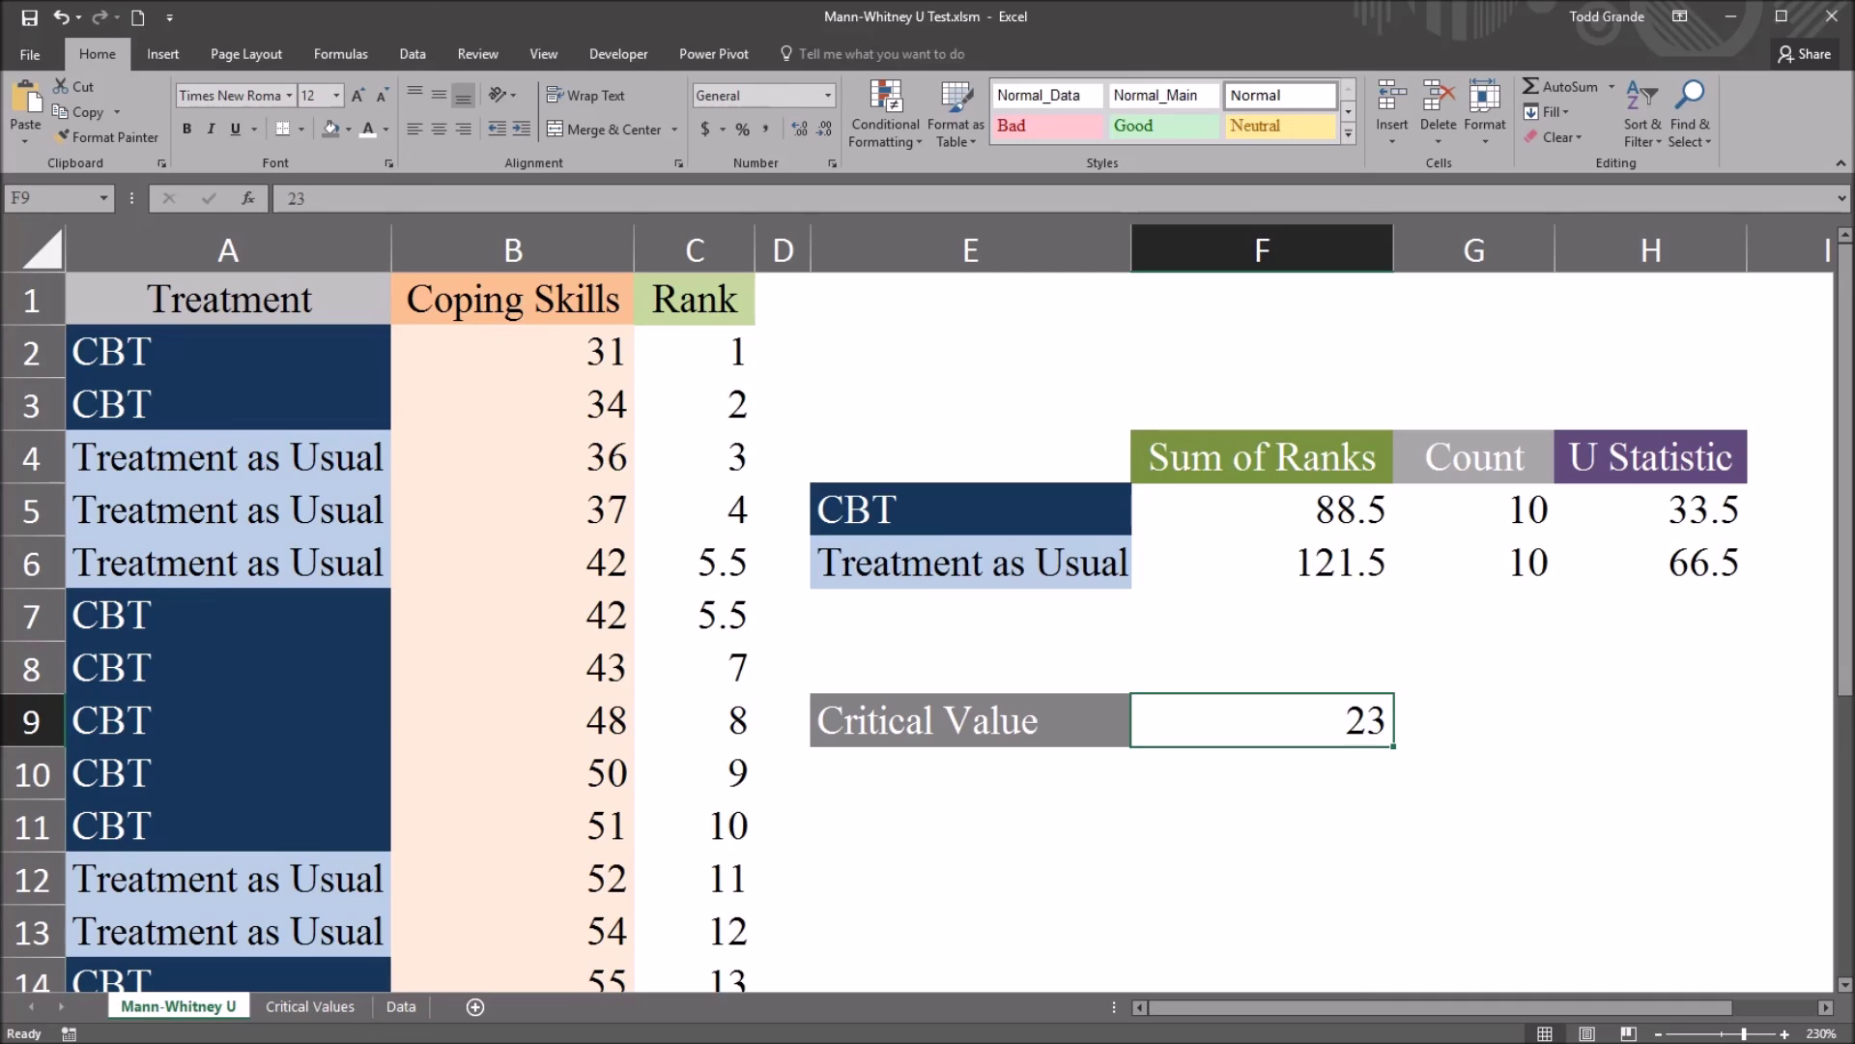
click(228, 352)
click(228, 457)
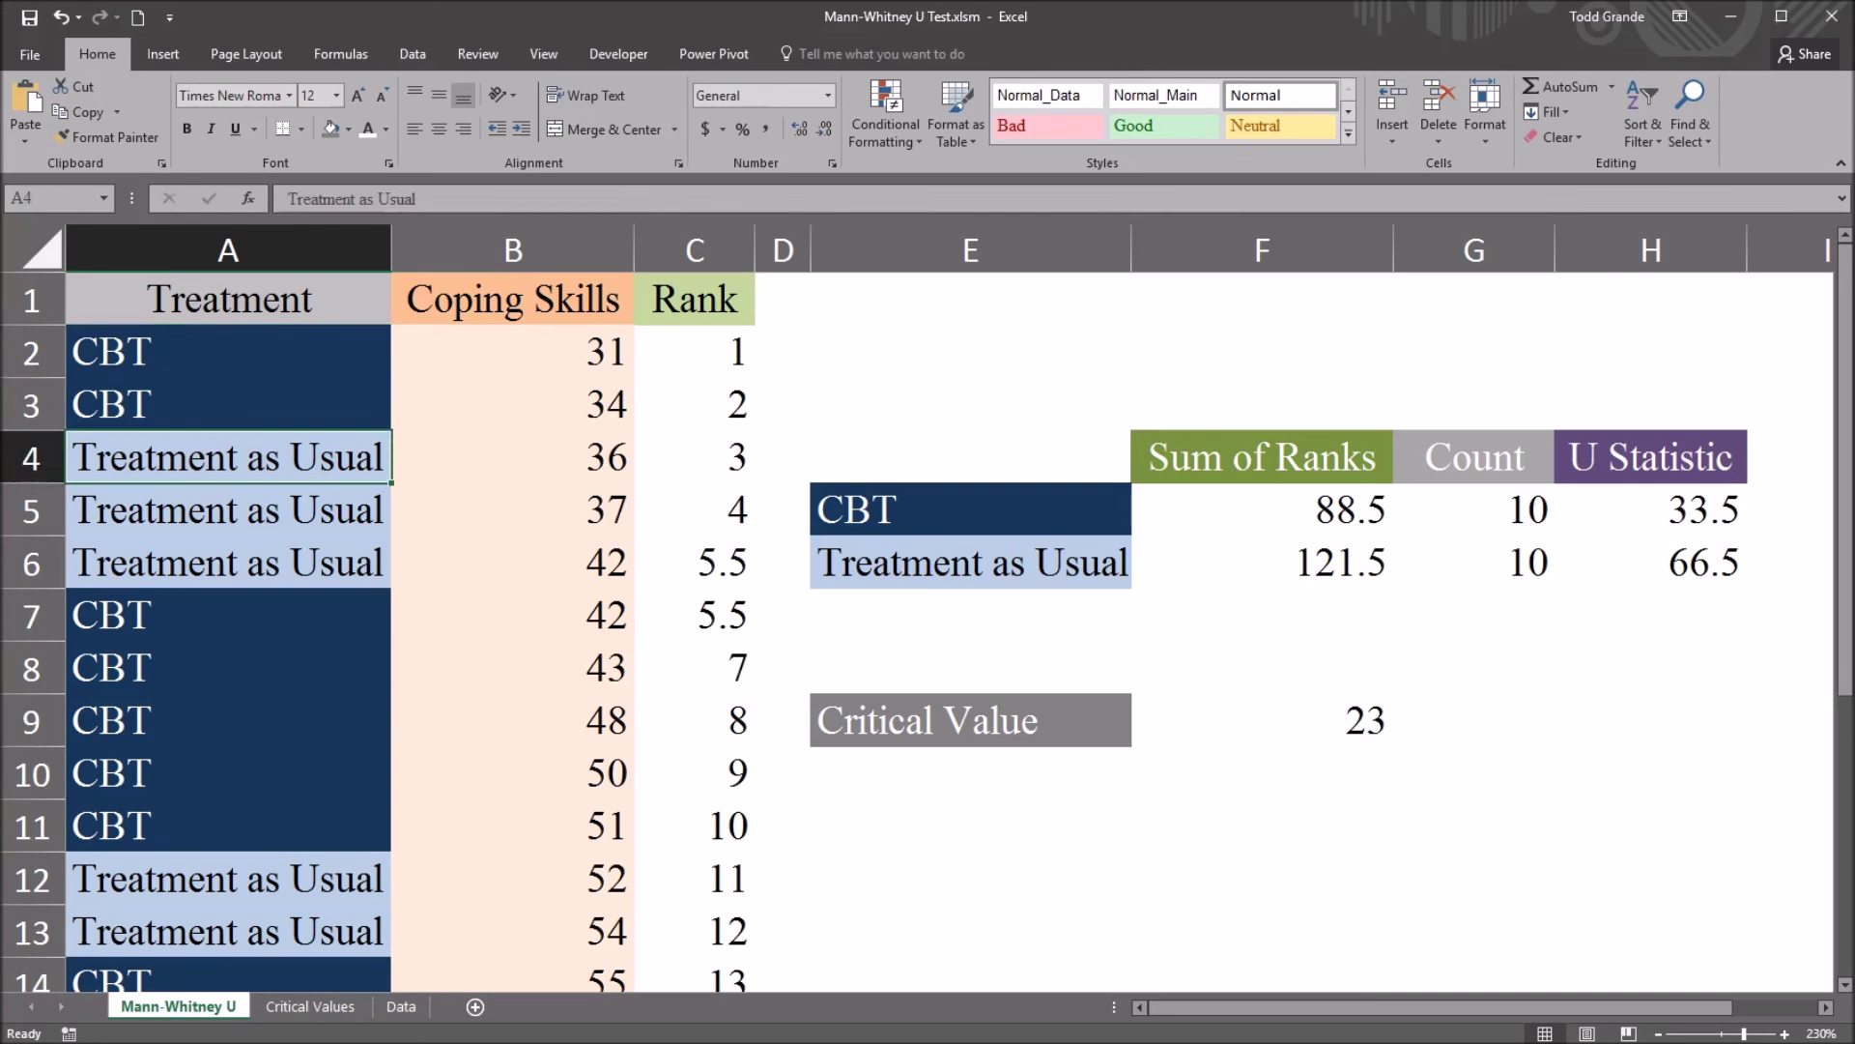
click(228, 352)
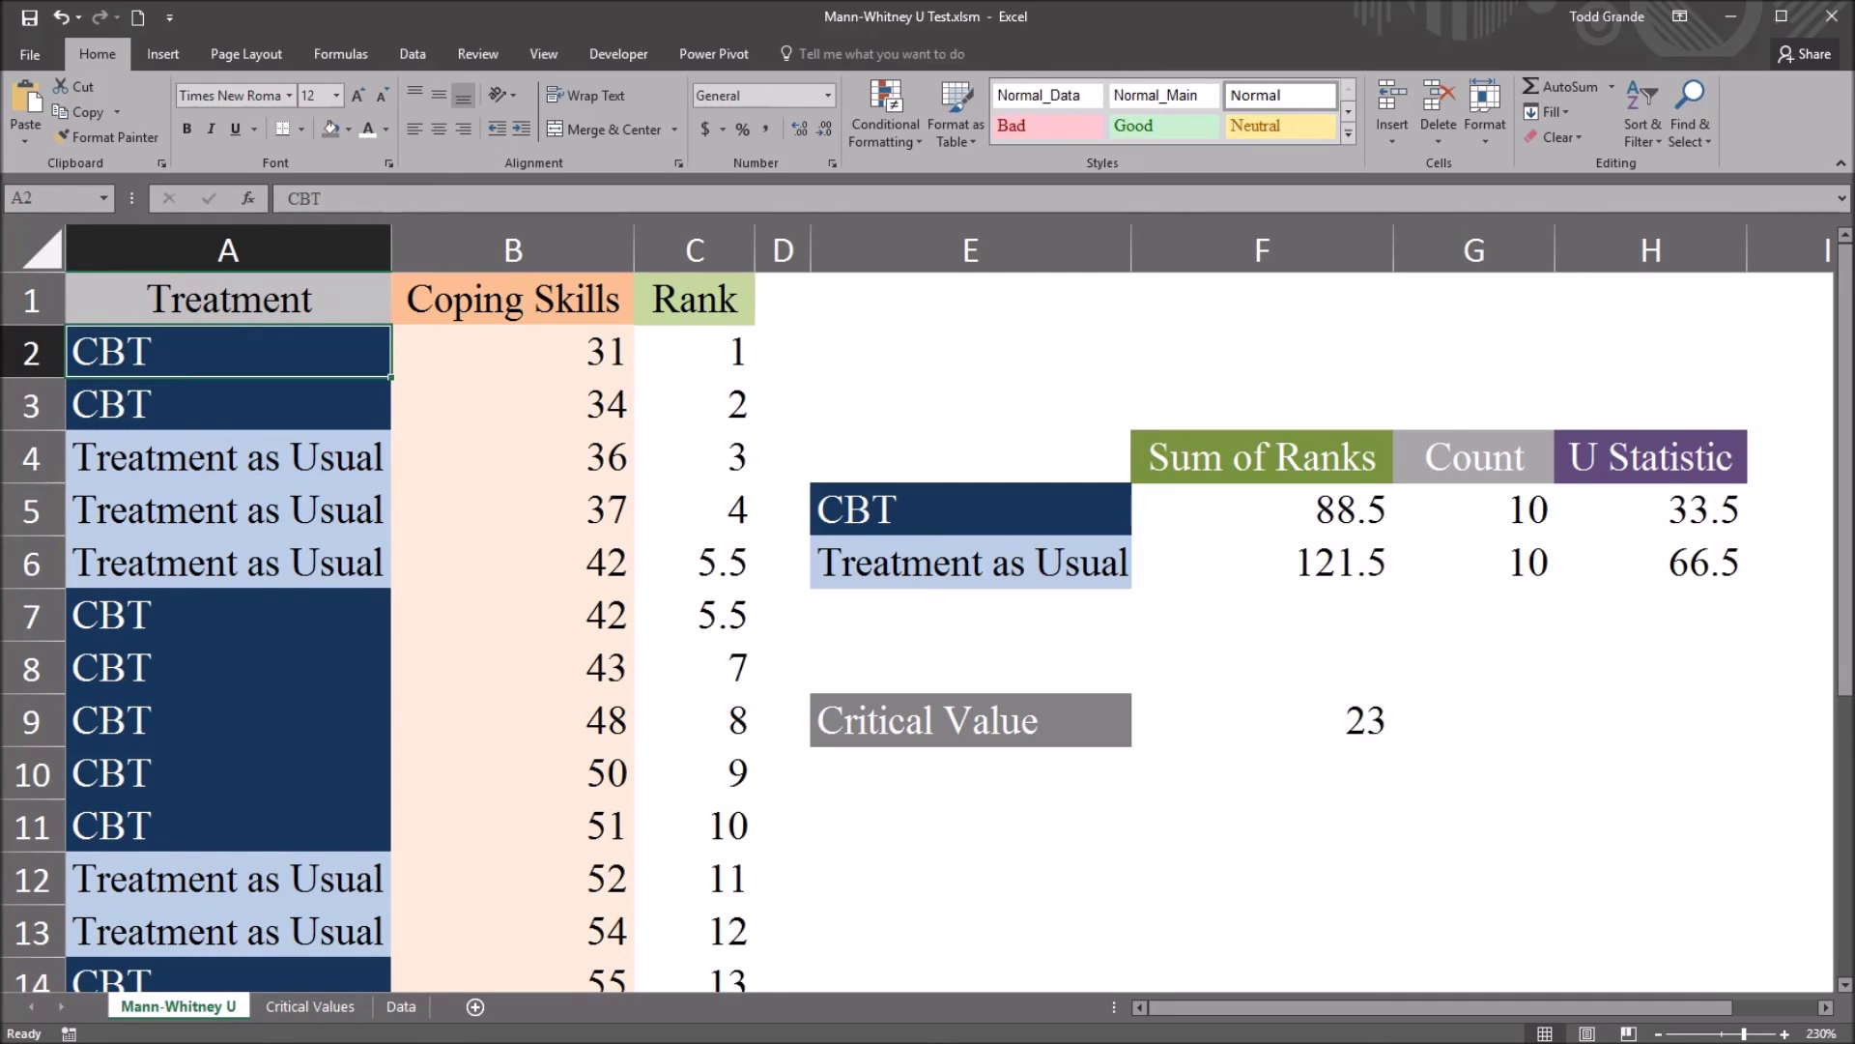
click(228, 250)
click(228, 351)
click(512, 250)
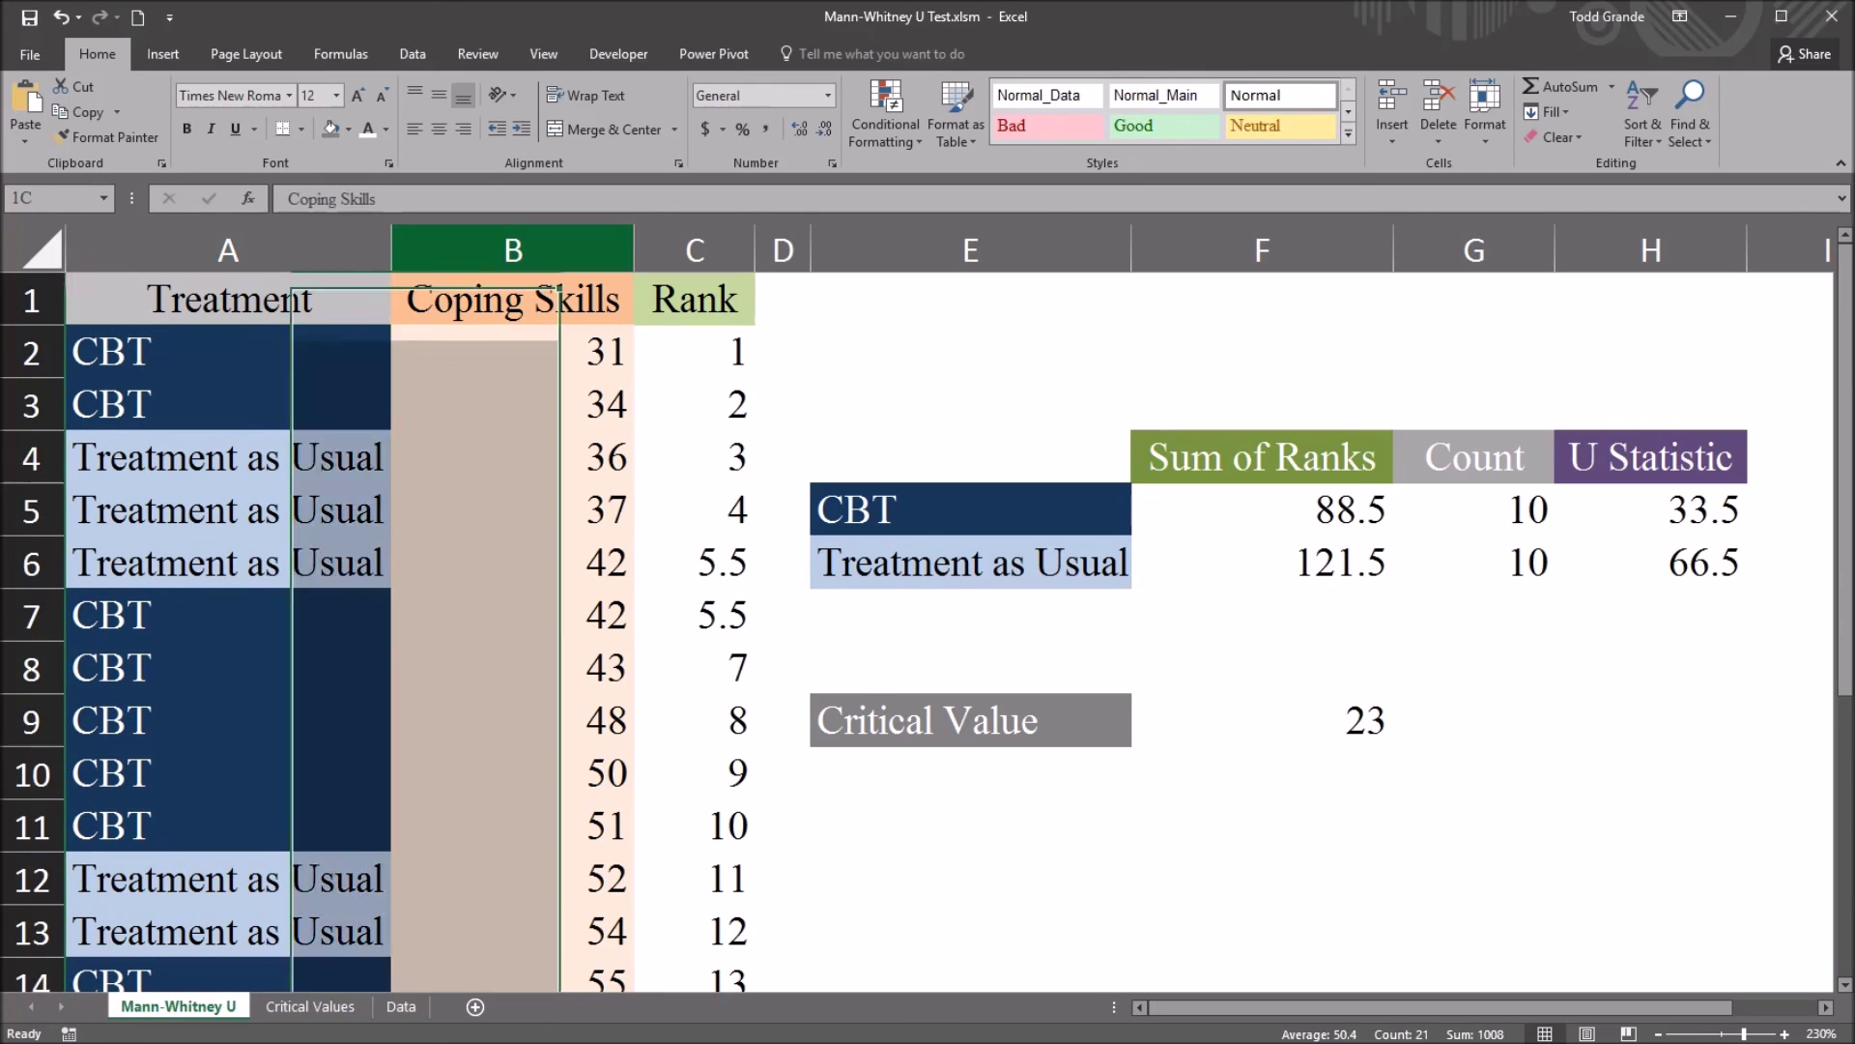
click(512, 352)
click(1261, 720)
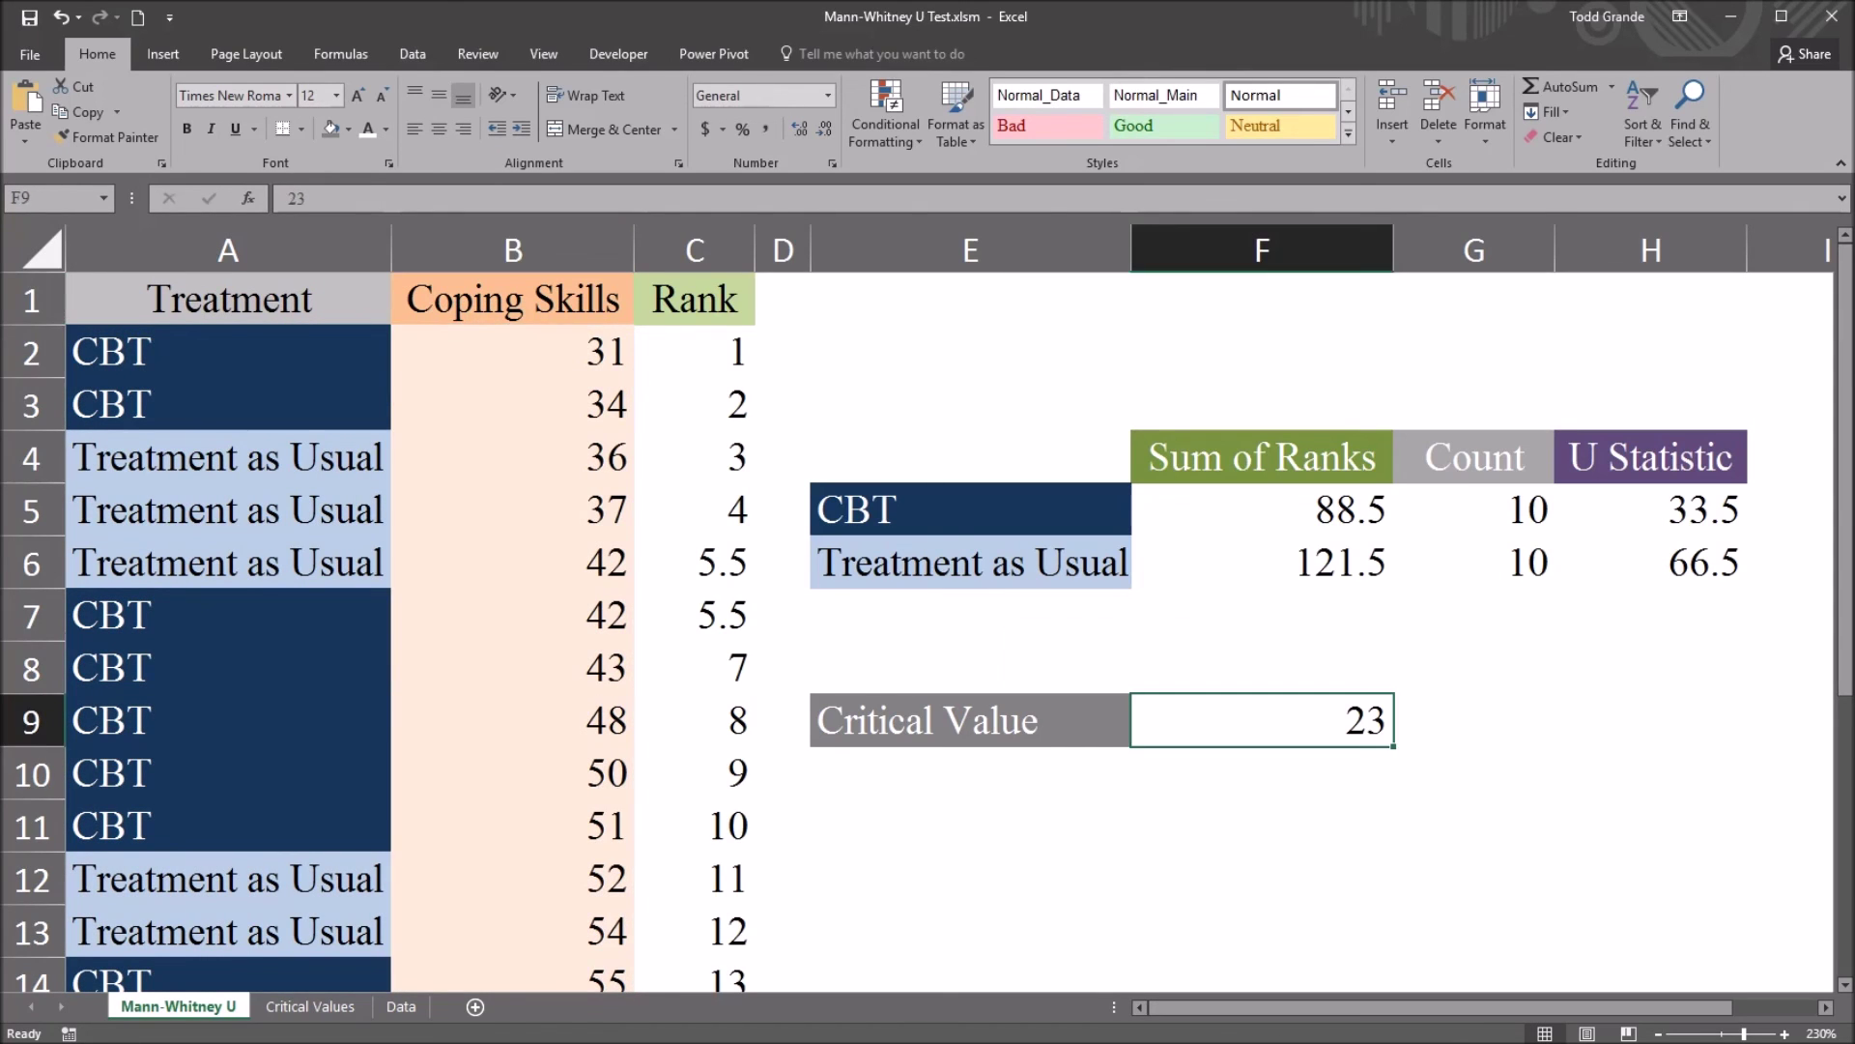